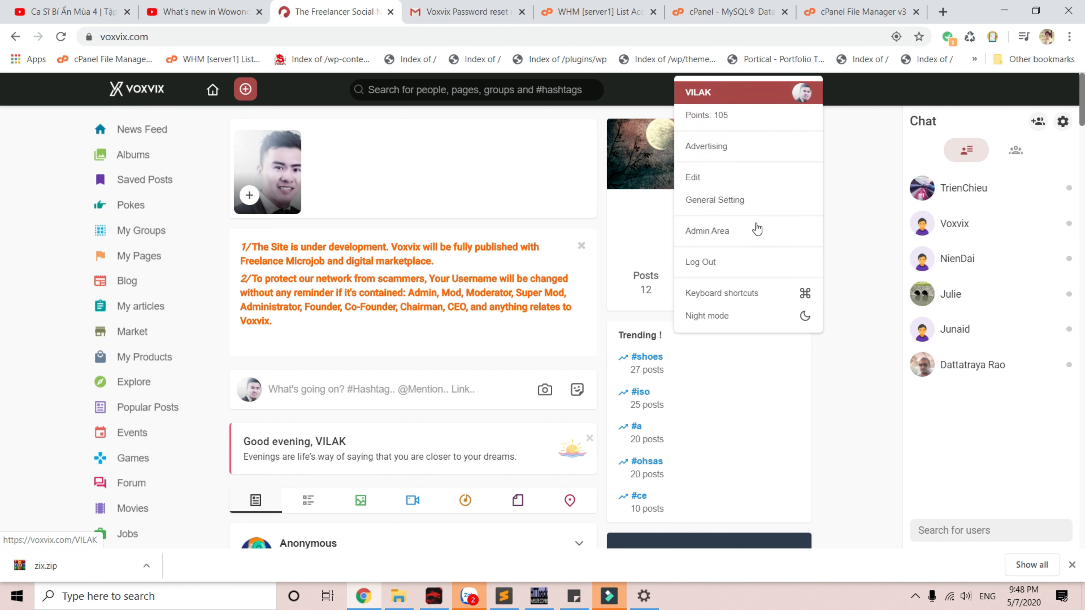
Open the General Settings page in the site's admin area.
left_click(694, 233)
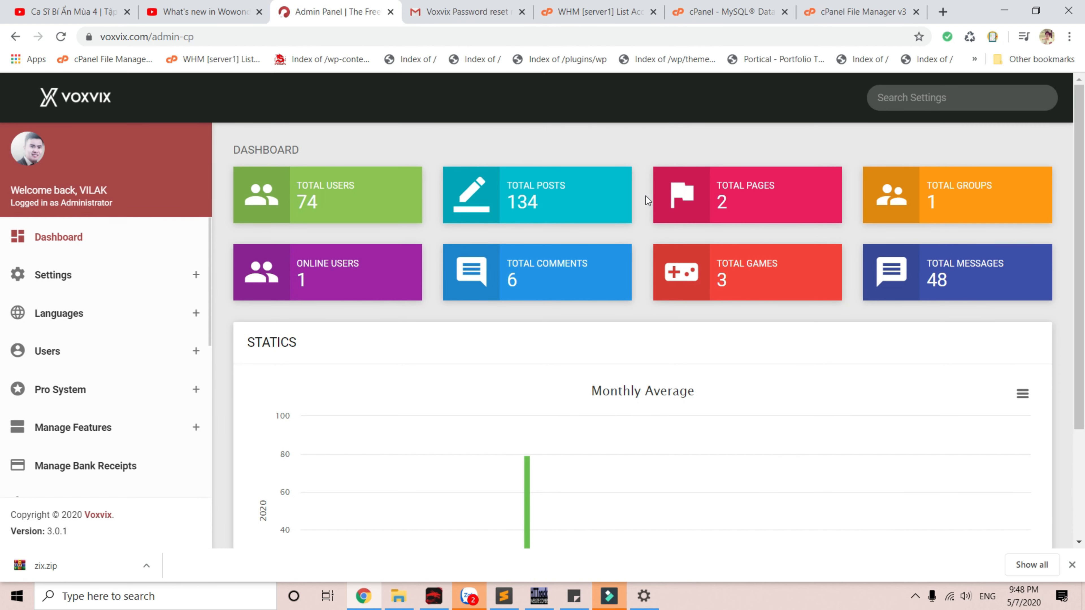
left_click(71, 275)
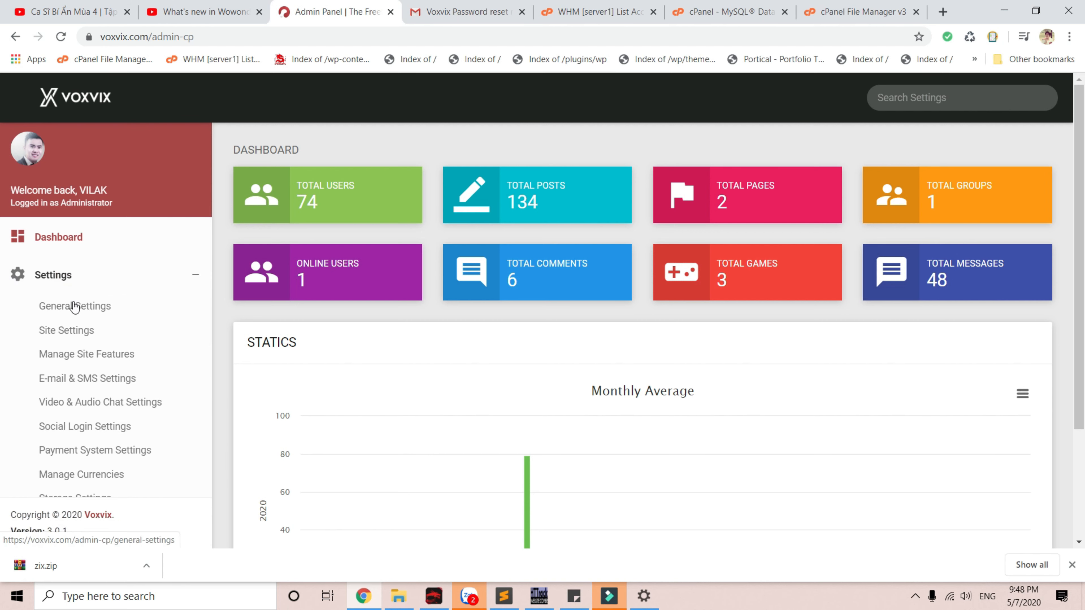
left_click(101, 306)
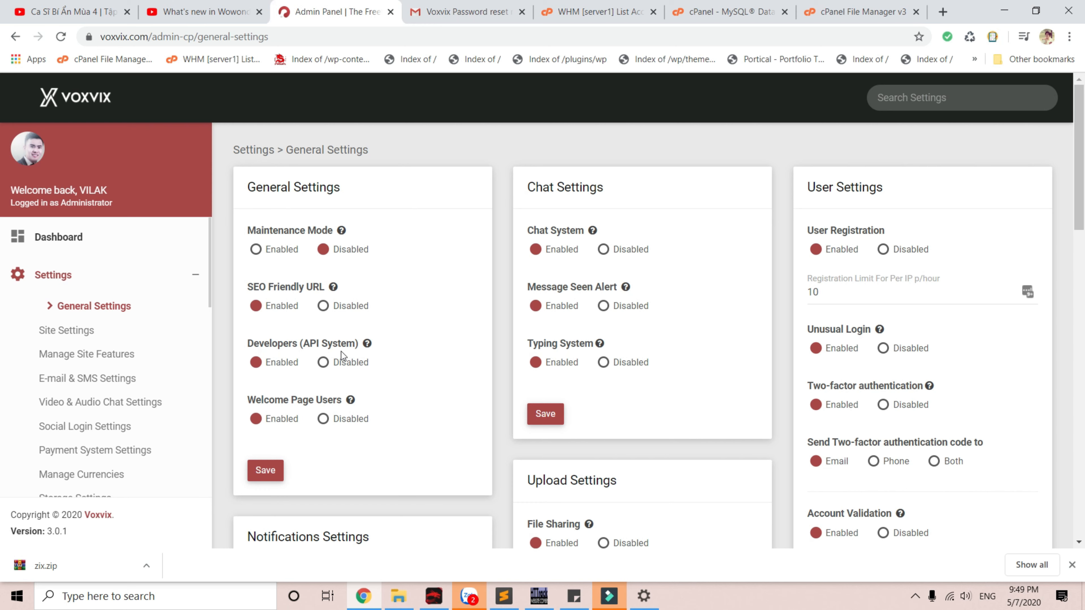
Open the public Voxvix site in a separate browser tab and go to its Developers page through the footer links.
left_click(91, 103)
left_click(397, 11)
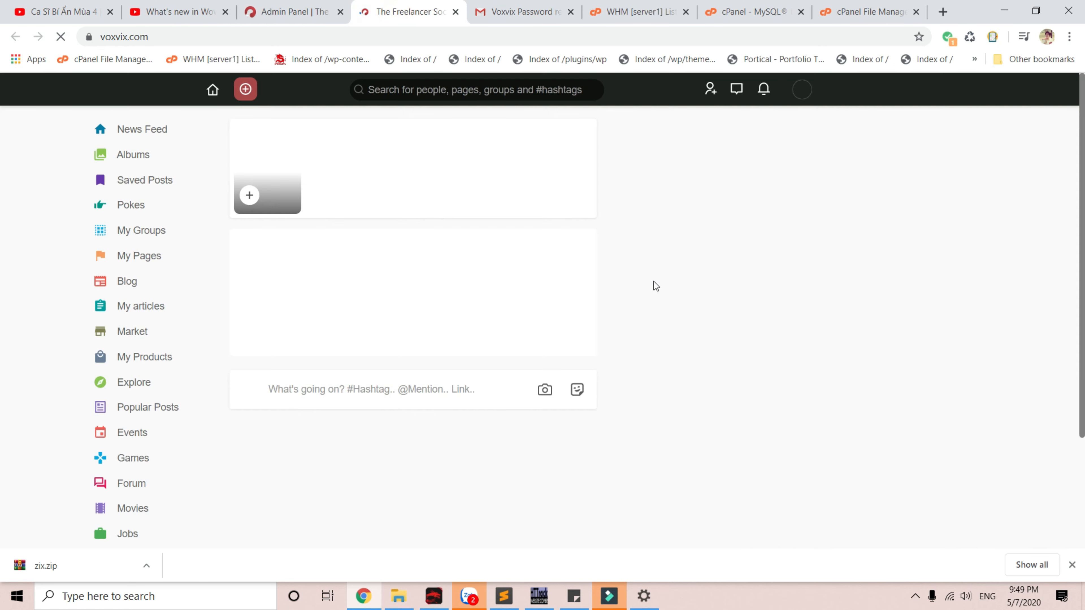
scroll(690, 355, "down", 8)
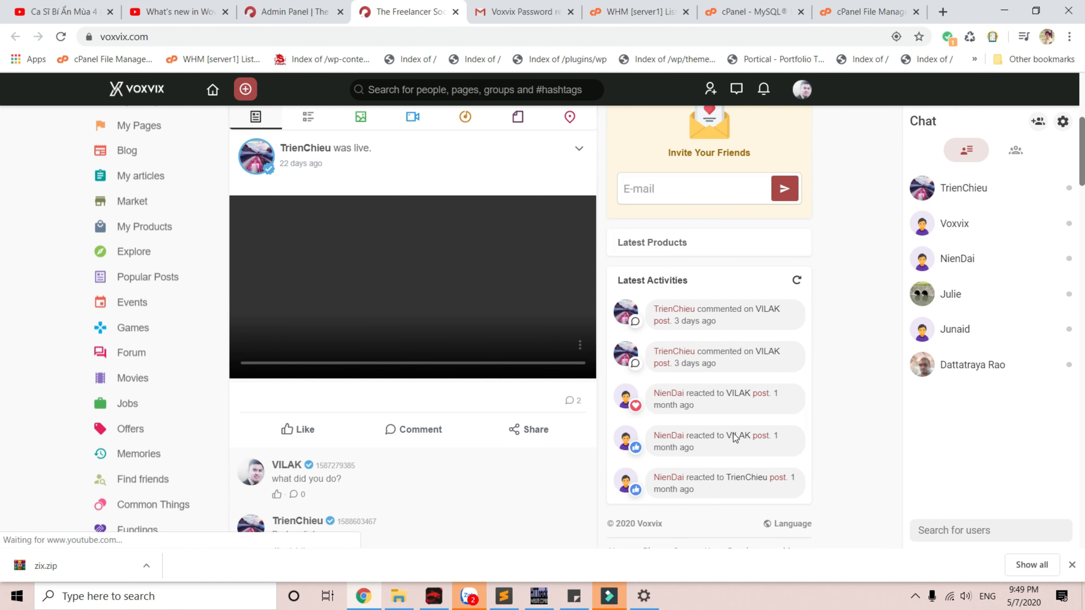
scroll(733, 436, "down", 5)
left_click(744, 270)
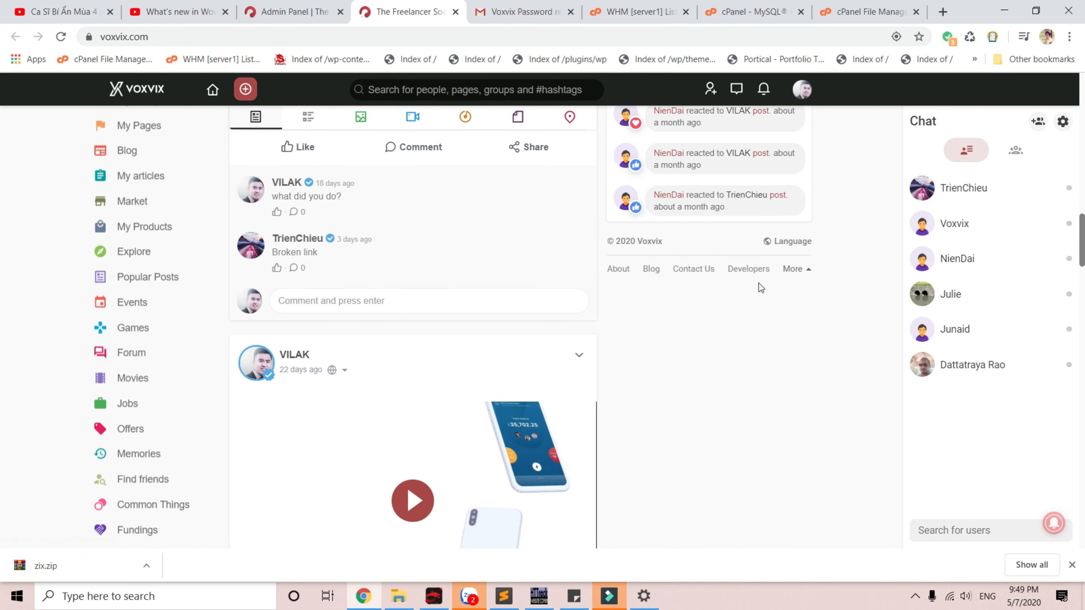
left_click(747, 269)
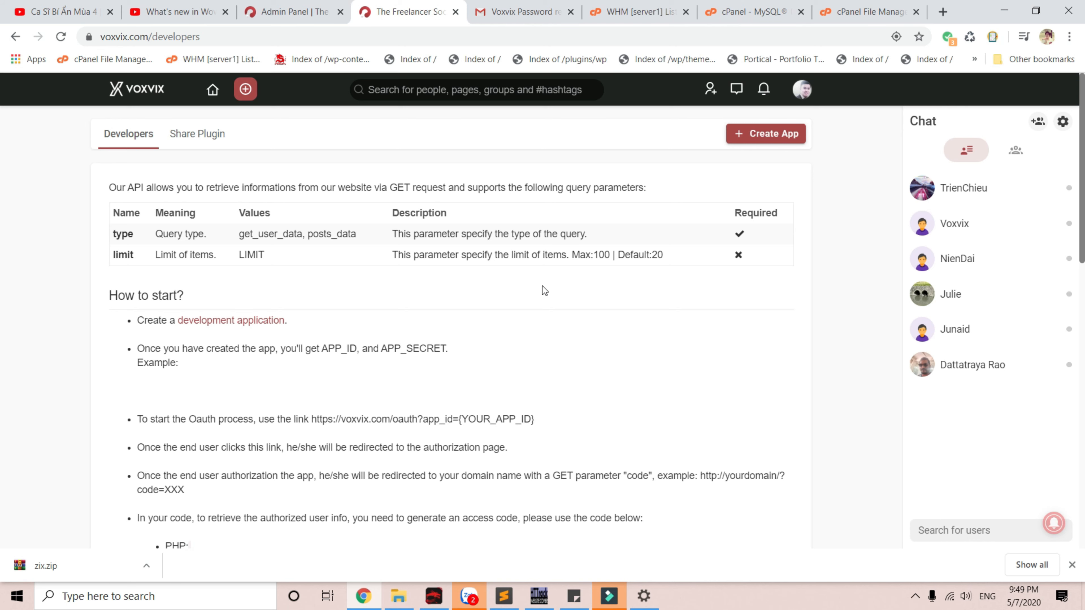
Read the help text of the Welcome Page Users option in the admin General Settings.
left_click(291, 11)
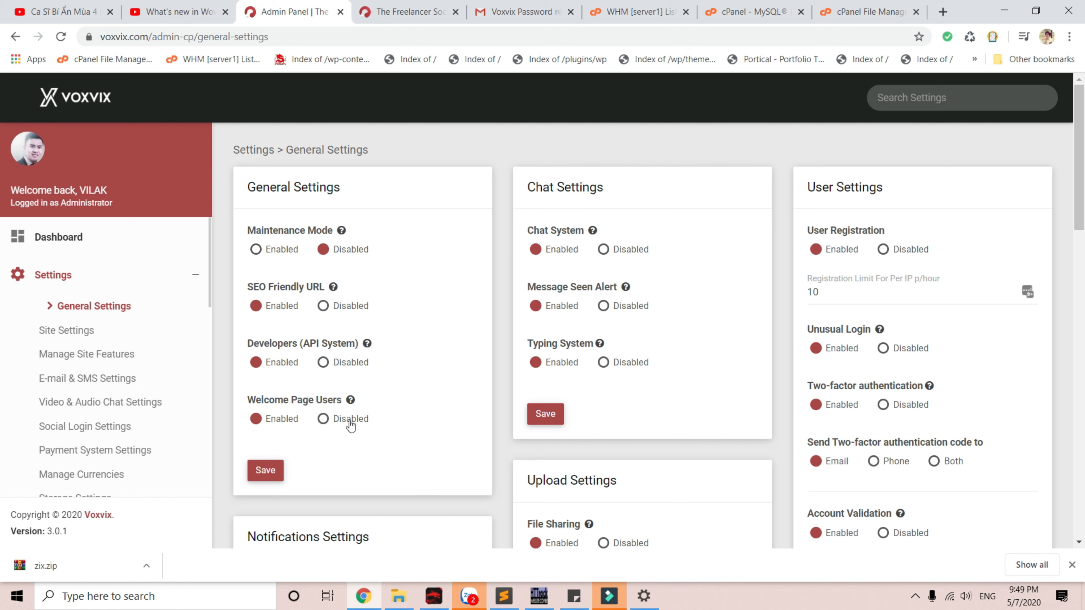
mouse_move(351, 401)
Log out of the account on the public Voxvix site.
left_click(405, 11)
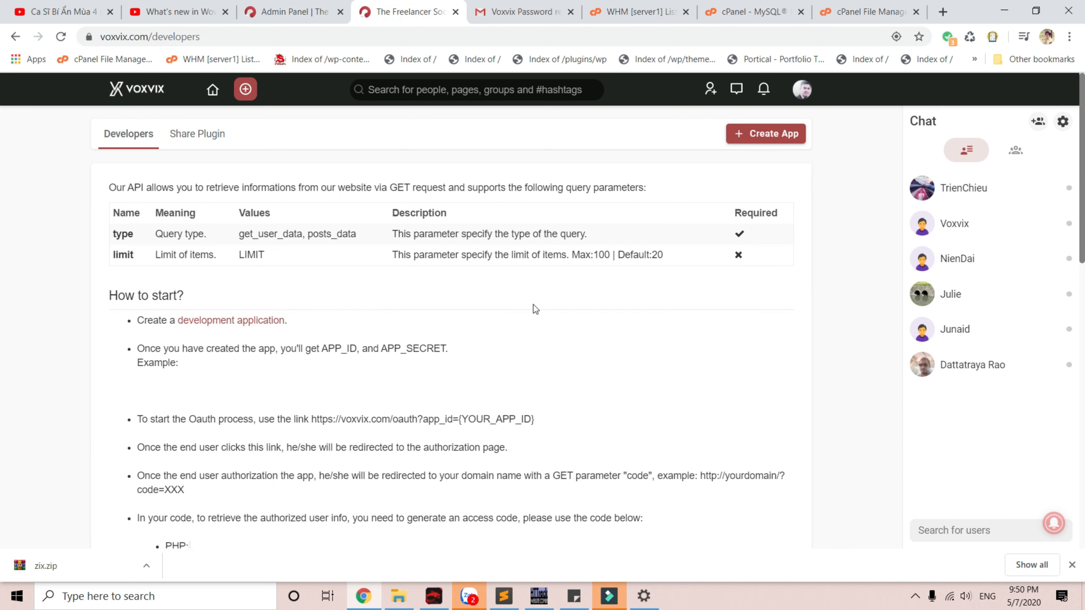
left_click(803, 90)
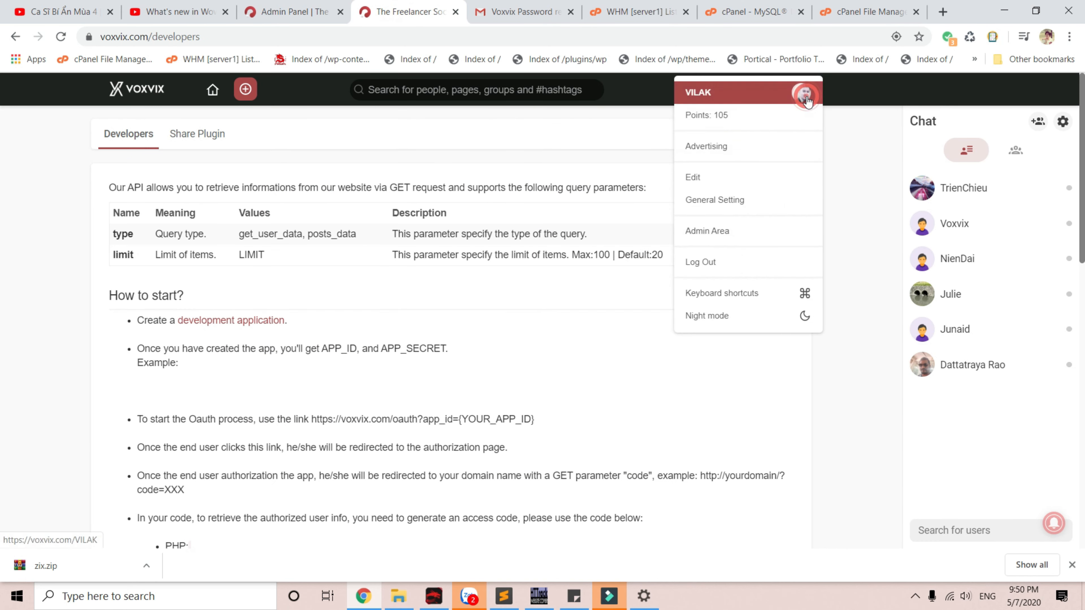
left_click(714, 274)
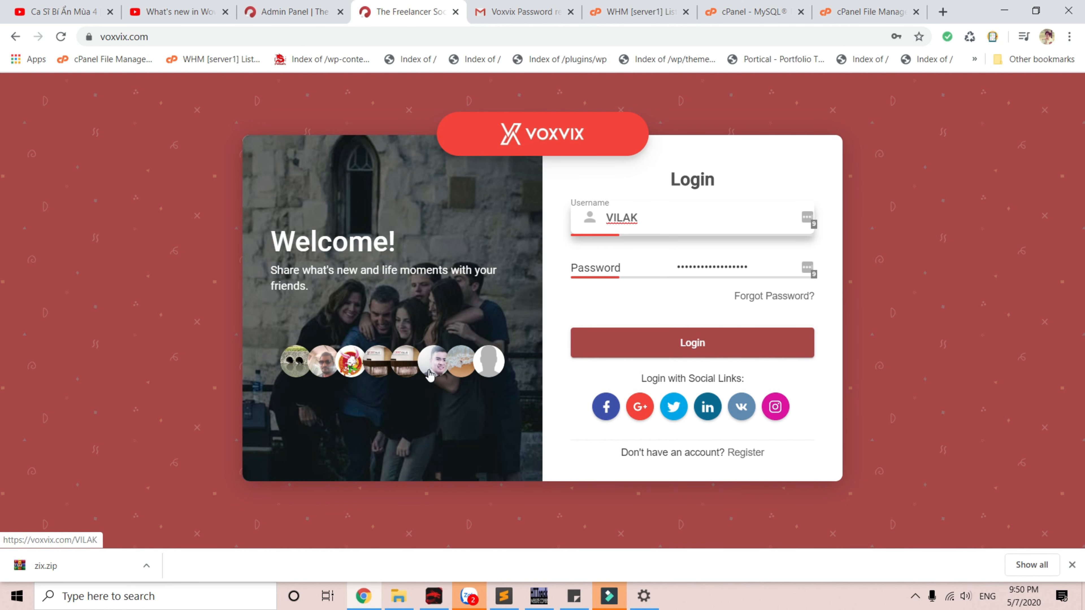
Open the administrator's profile as a guest from the member pictures on the welcome page and look through its timeline.
left_click(431, 374)
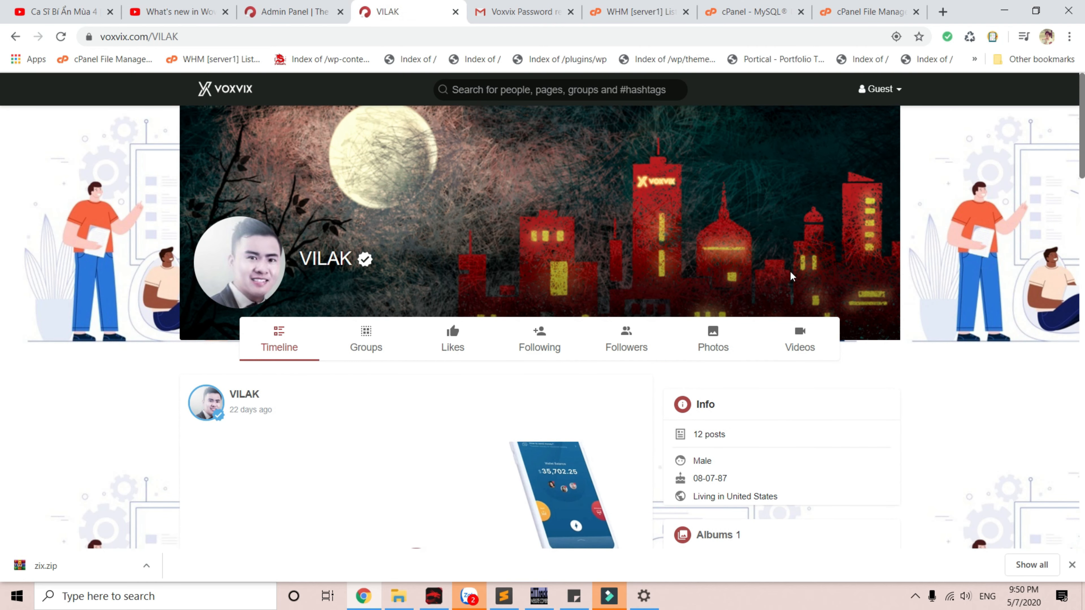
scroll(791, 282, "down", 7)
scroll(530, 409, "down", 5)
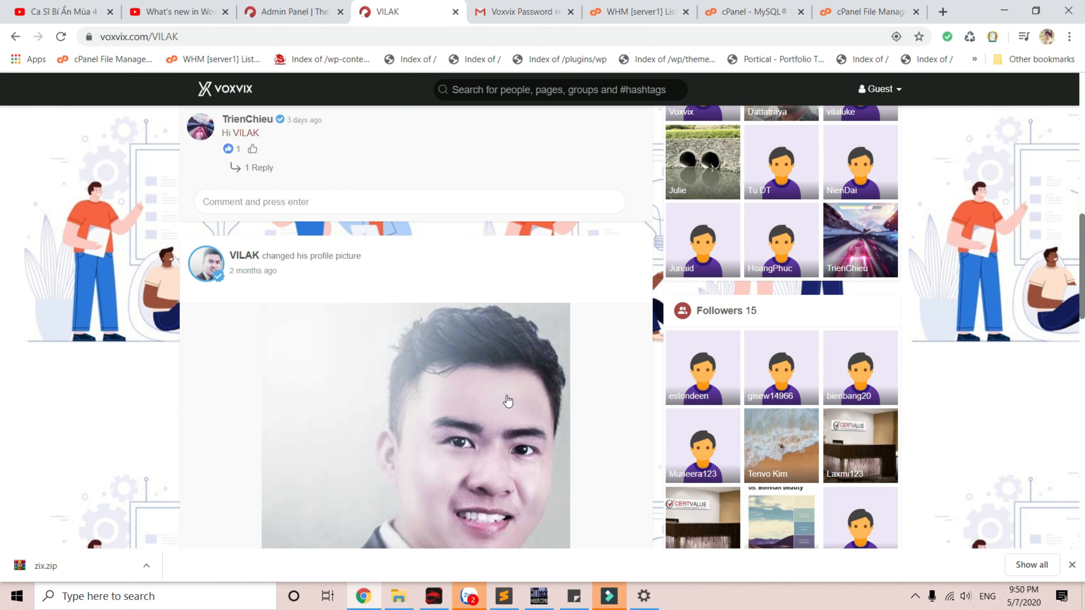
scroll(508, 401, "down", 4)
scroll(508, 399, "up", 15)
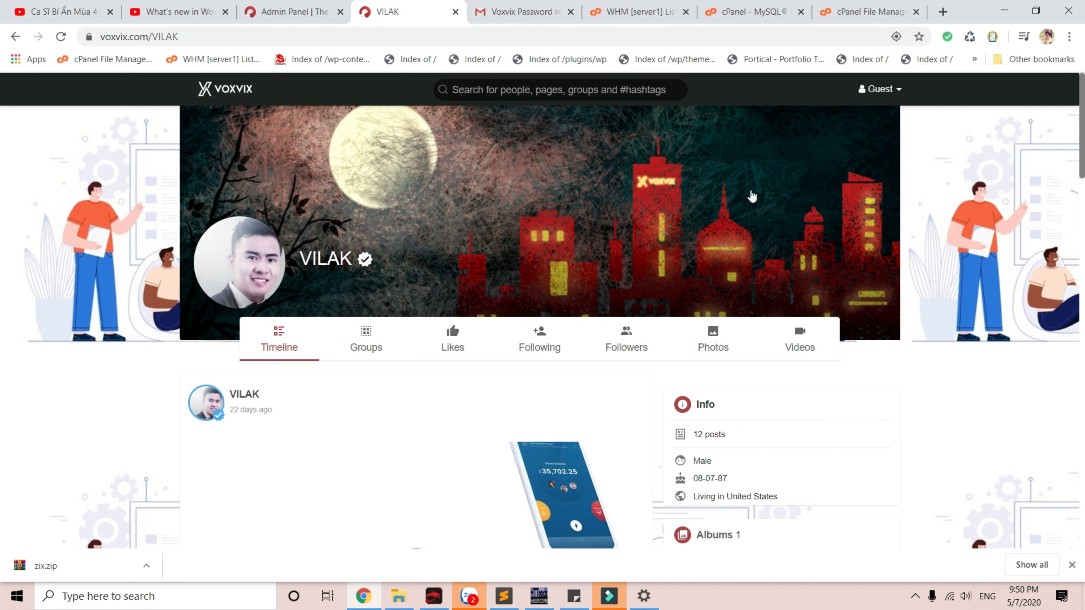
Compare the Welcome Page Users setting in the admin panel with the member profile shown to guests.
left_click(309, 12)
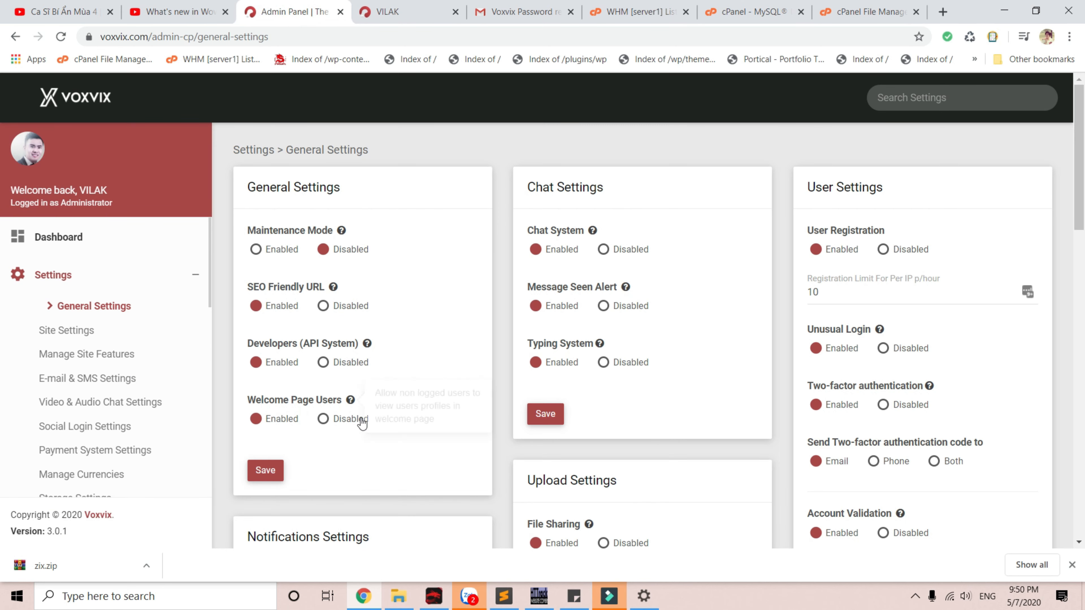
left_click(361, 6)
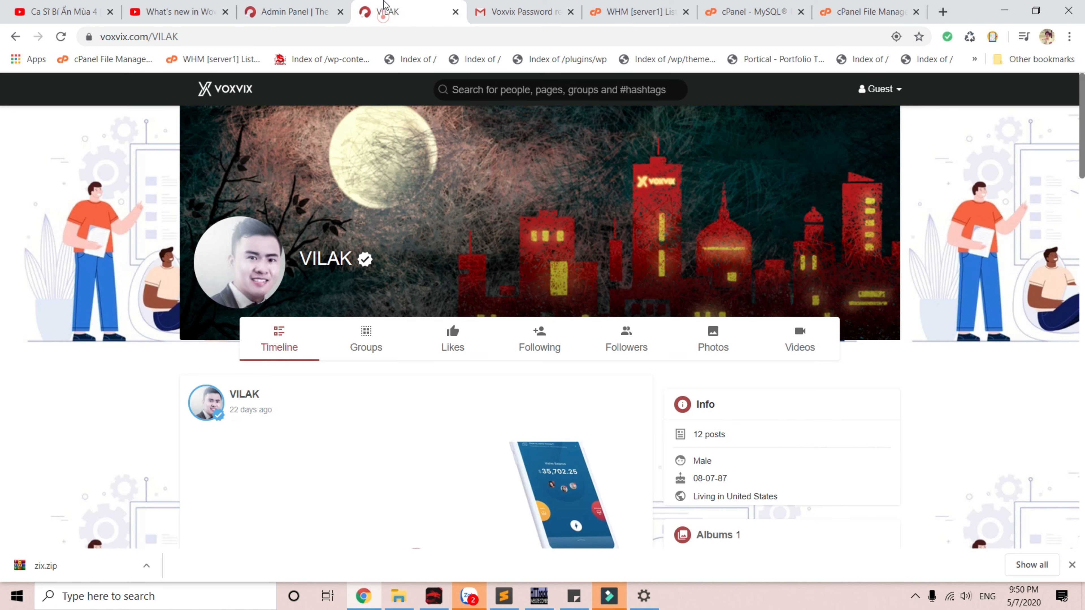
scroll(681, 406, "down", 6)
scroll(681, 406, "up", 6)
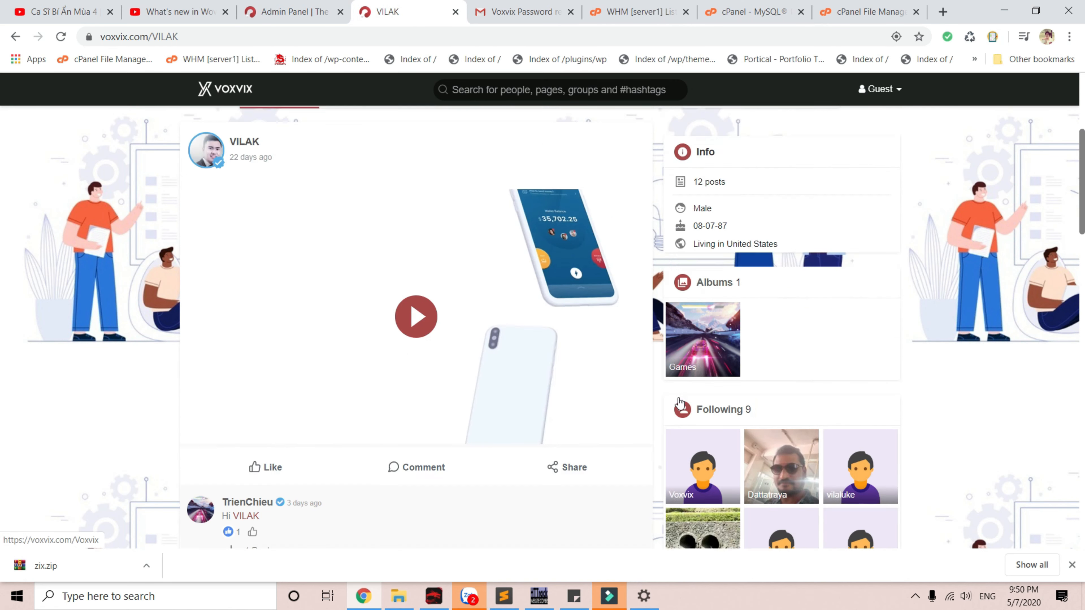
Read the help text of the Email Notifications option in the admin panel's Notifications Settings.
left_click(284, 6)
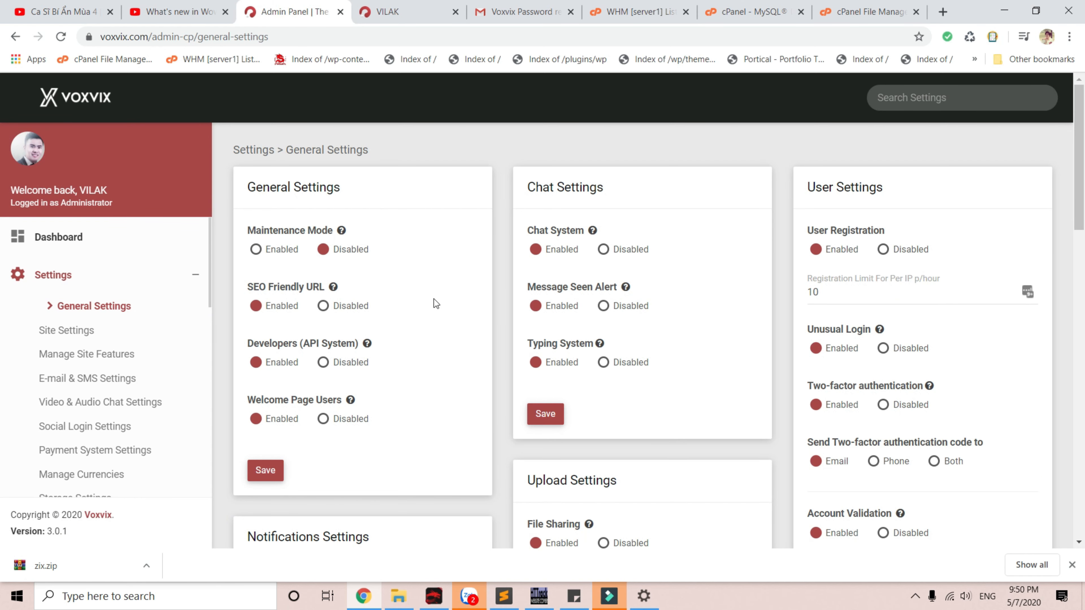
scroll(413, 277, "down", 5)
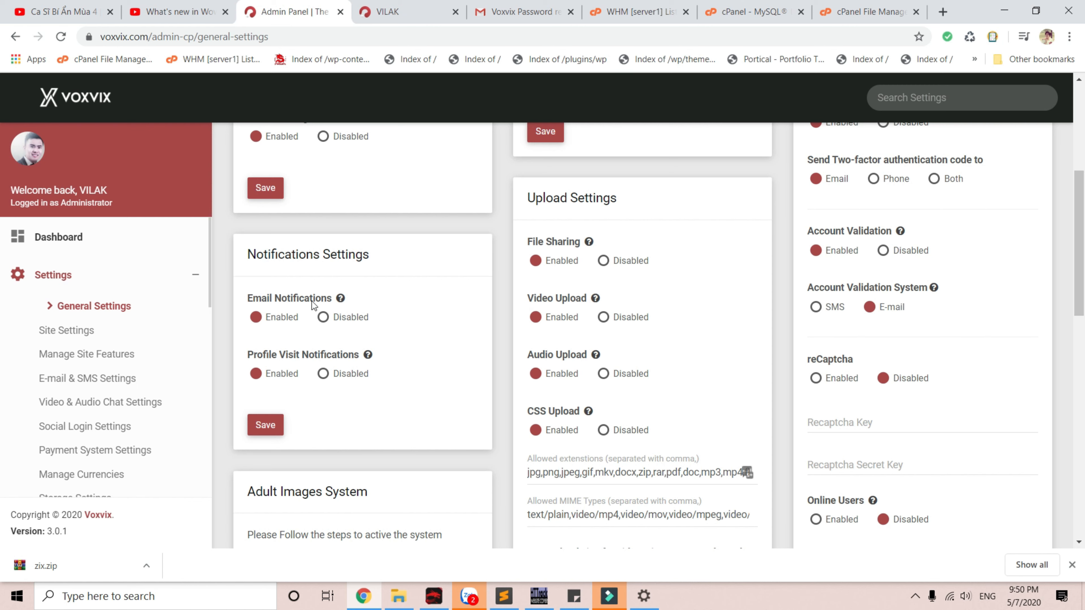
mouse_move(340, 300)
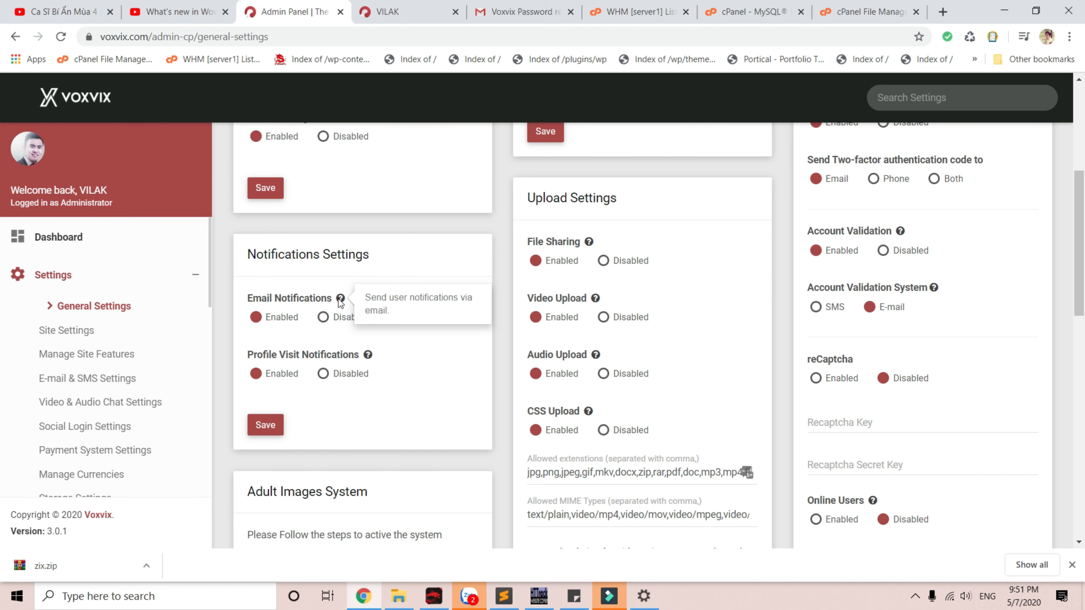
Switch to Gmail, examine the Voxvix password reset email and highlight its subject line.
left_click(524, 12)
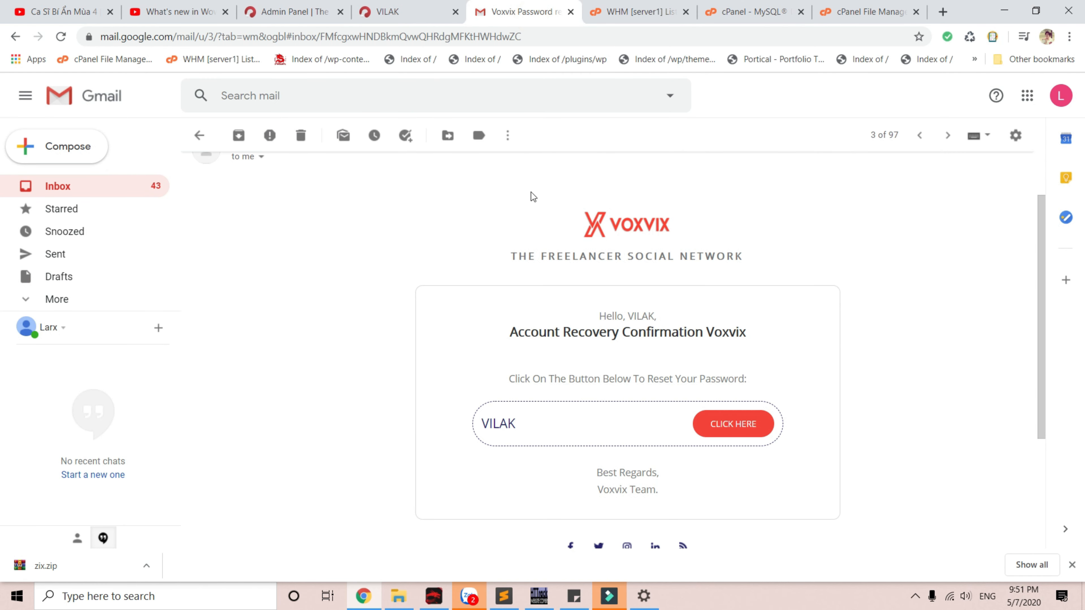
left_click(862, 341)
scroll(442, 372, "up", 1)
scroll(441, 373, "up", 2)
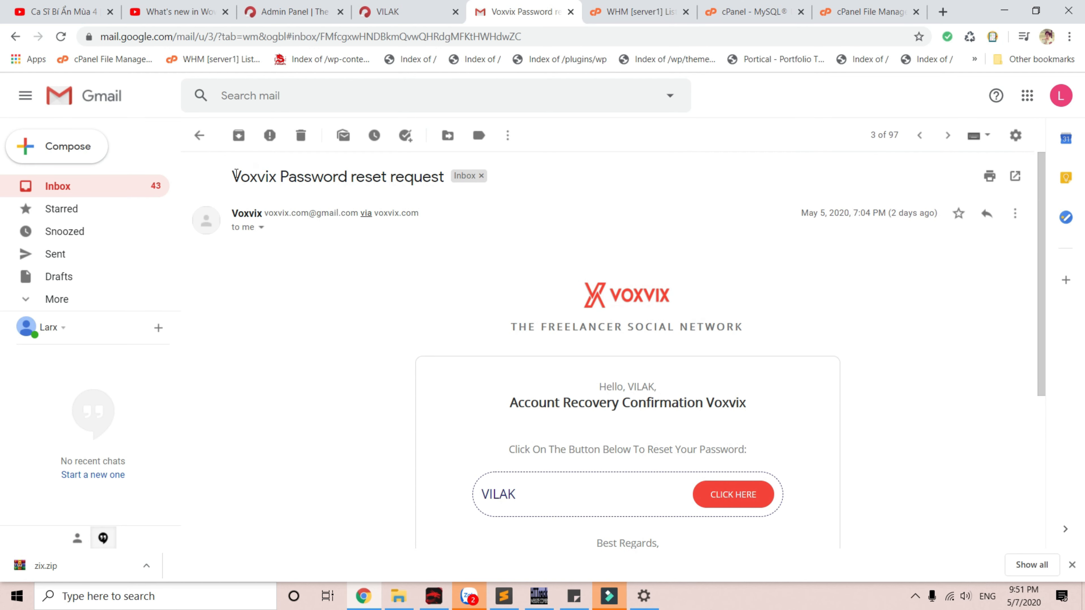
left_click_drag(236, 175, 443, 177)
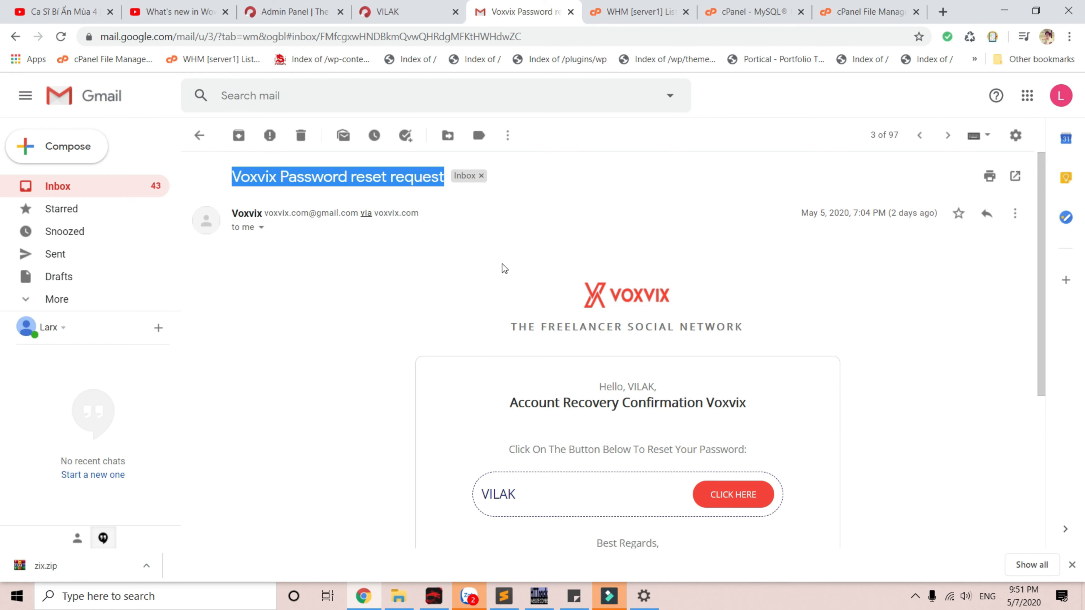
Return to the inbox and view the May 4 notification email about being mentioned in a comment.
left_click(71, 187)
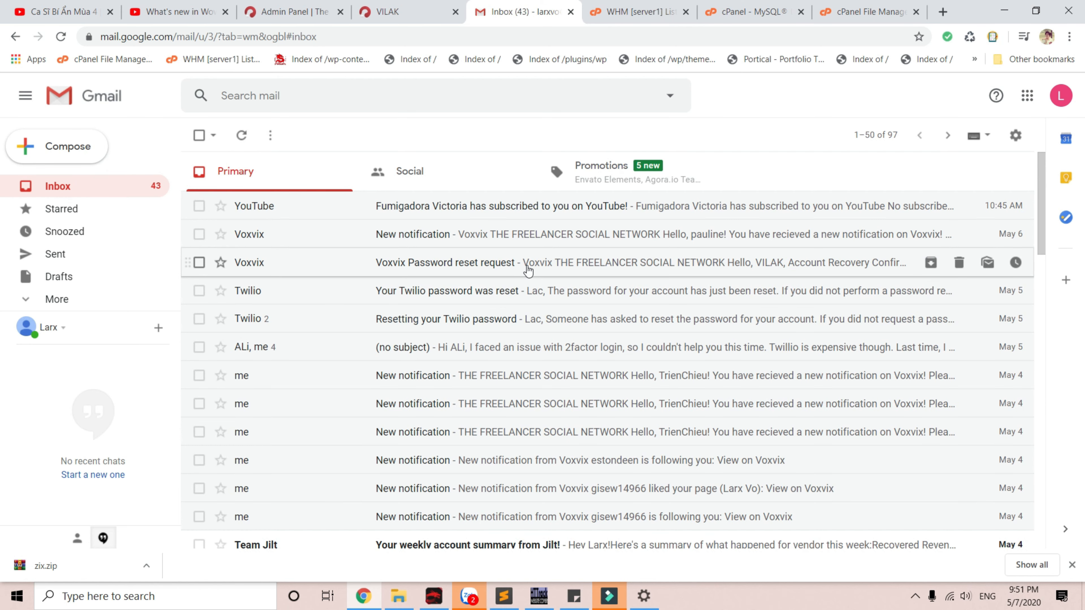
left_click(562, 384)
scroll(567, 379, "down", 5)
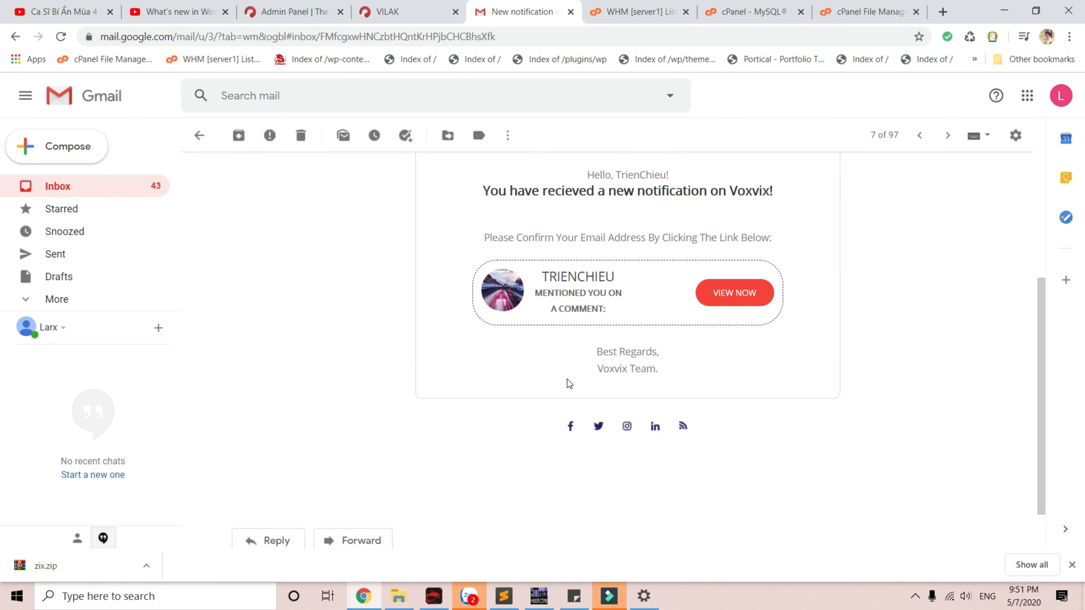
scroll(559, 350, "up", 1)
scroll(551, 342, "up", 2)
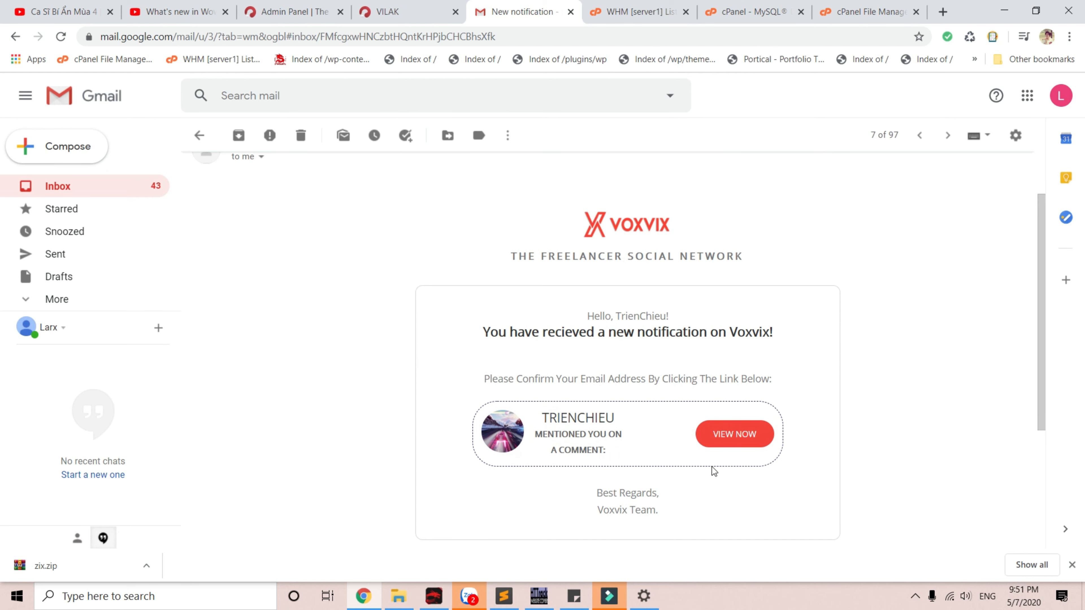
Return to the inbox and view the May 4 notification email about a comment on a post.
left_click(129, 191)
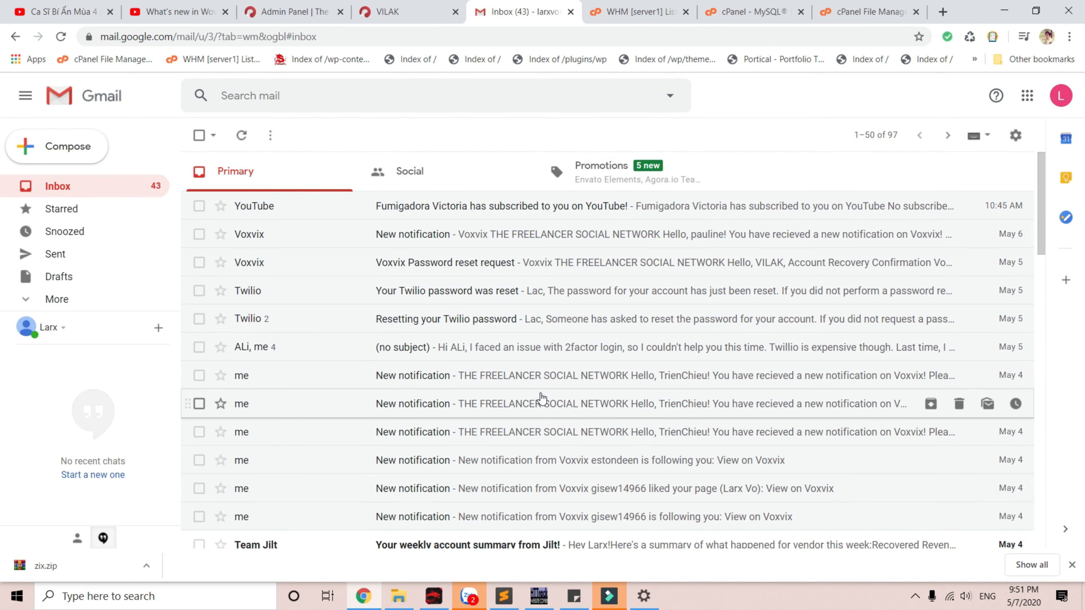
left_click(542, 401)
scroll(546, 393, "down", 6)
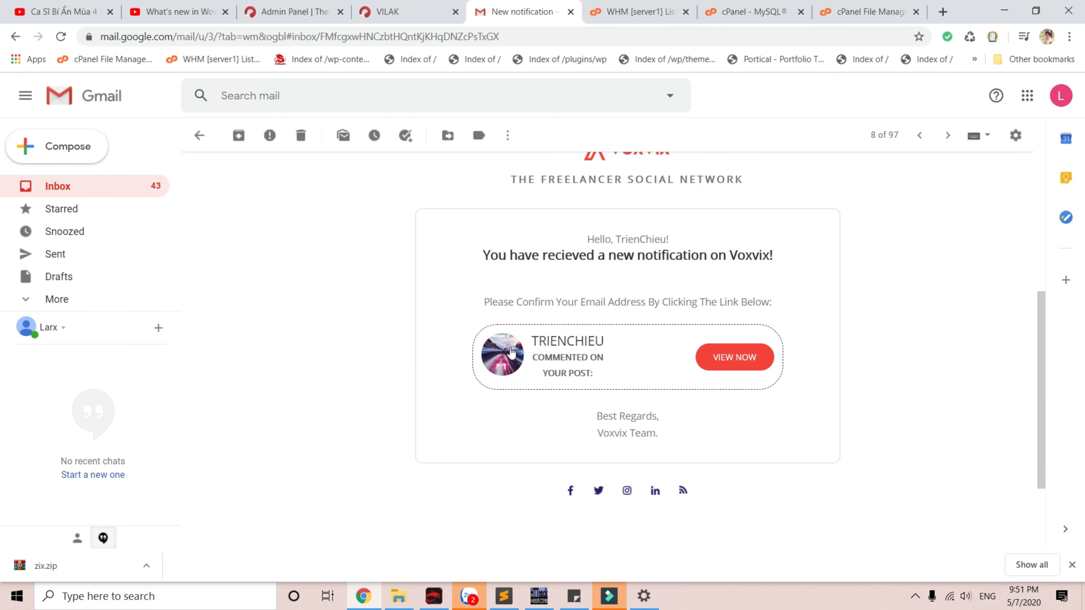
View the May 4 notification email about a profile visit and highlight its "You have recieved a new notification on Voxvix!" heading.
left_click(97, 184)
left_click(492, 300)
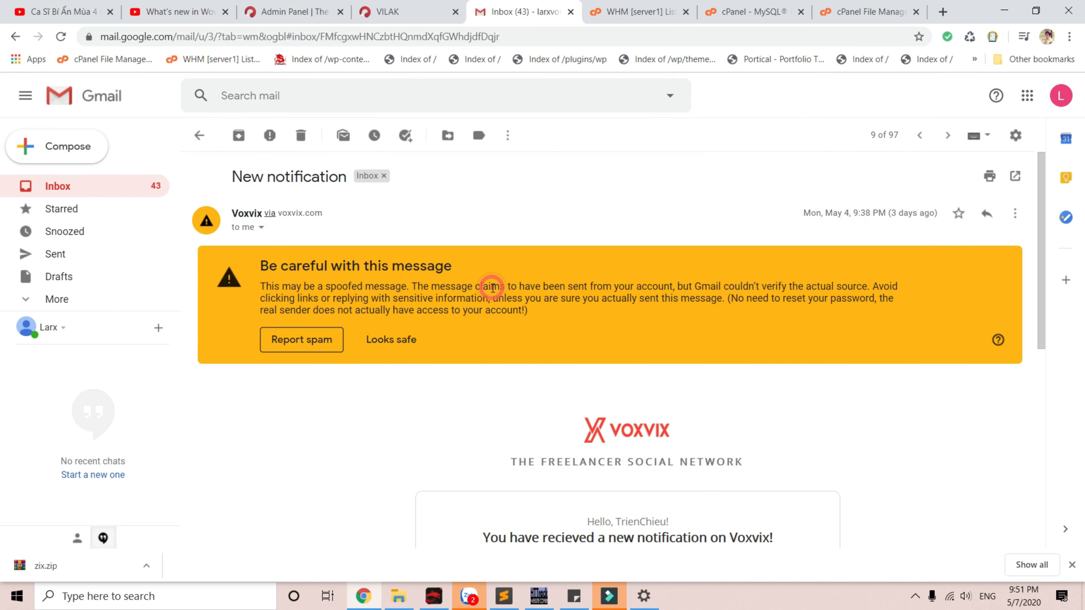
scroll(520, 399, "down", 5)
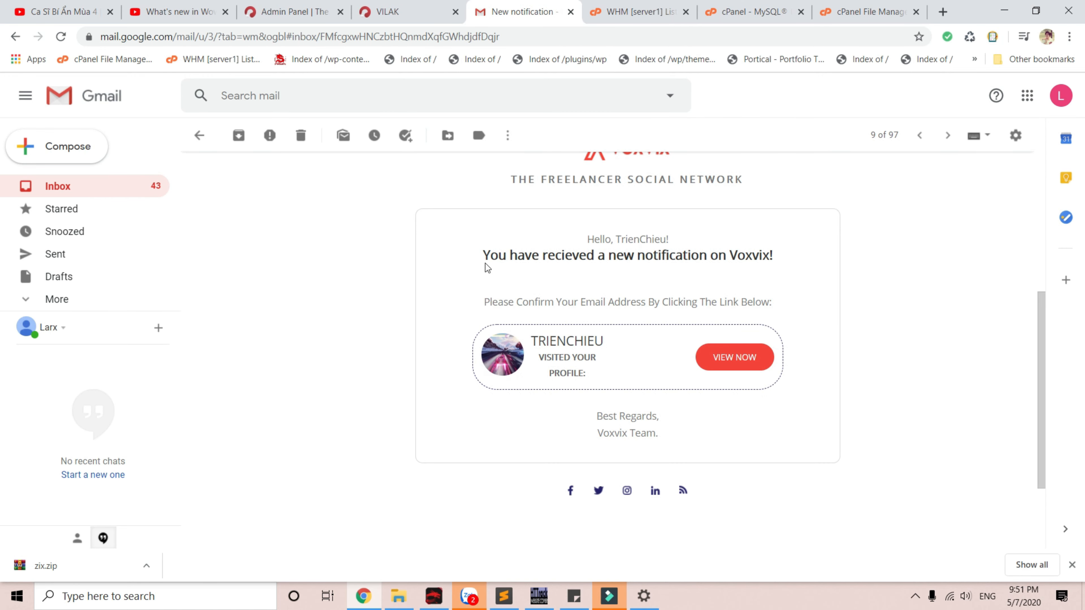
left_click_drag(485, 263, 783, 256)
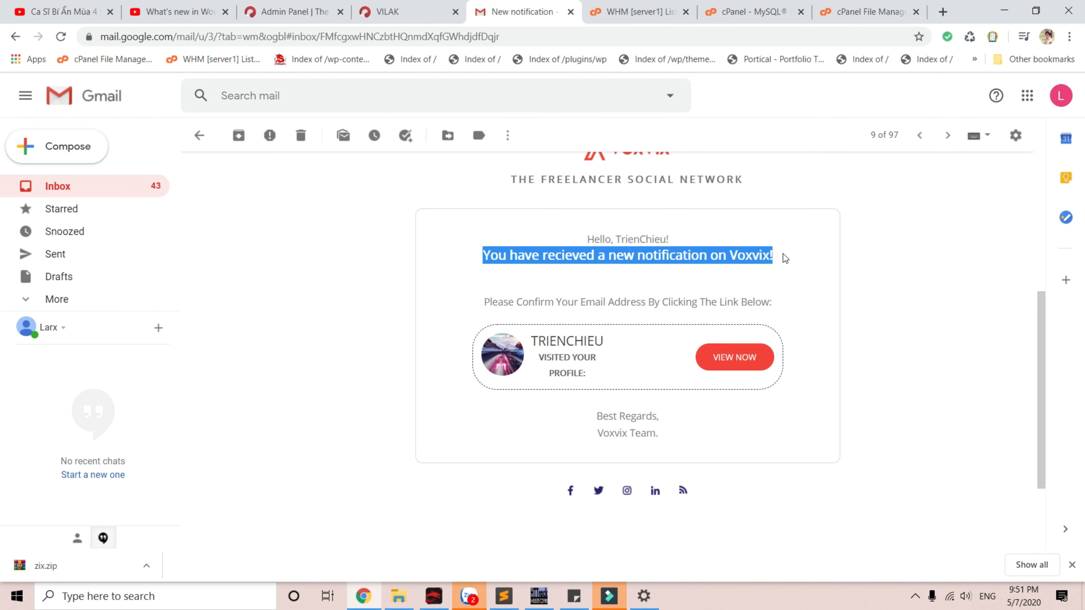
Return to the inbox and view the May 4 email about a new follower to examine its simpler notification layout.
left_click(75, 191)
left_click(477, 377)
scroll(478, 378, "down", 3)
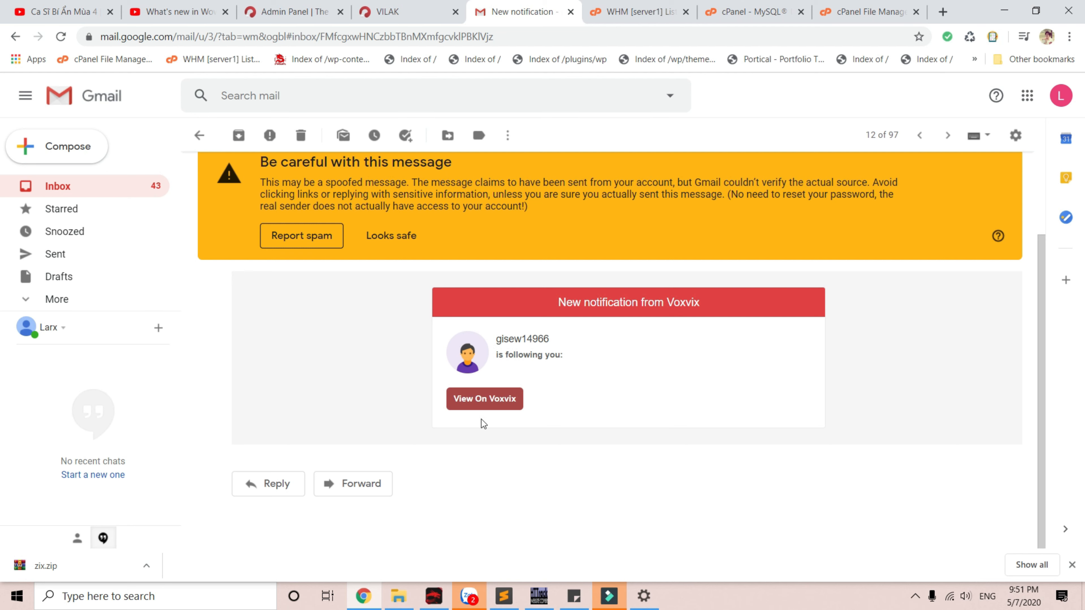
Reopen the post-comment notification email to compare its layout with the follower email, and return to the inbox.
left_click(95, 195)
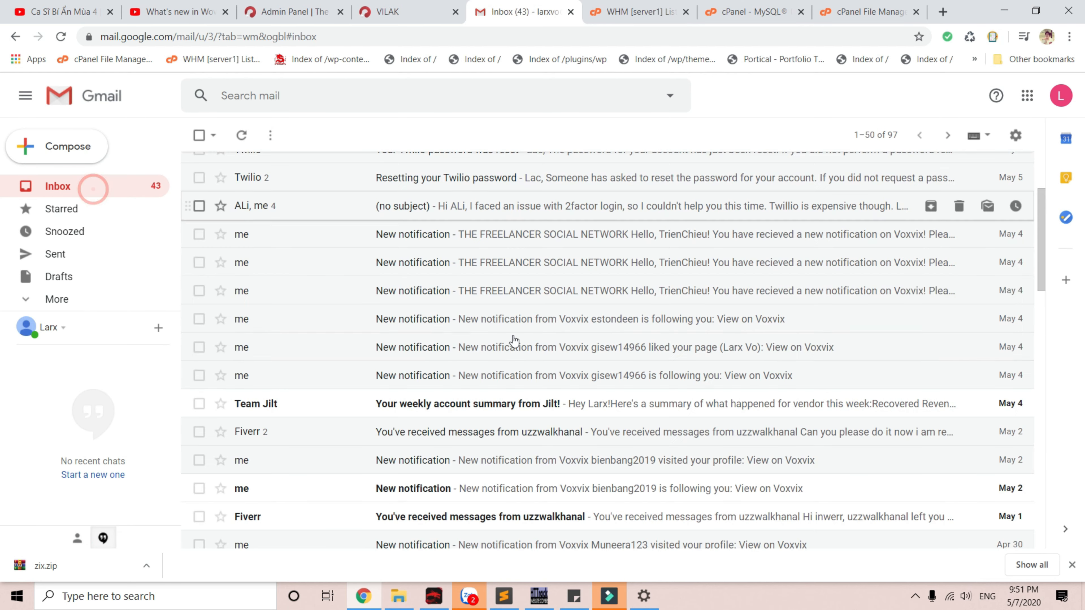
left_click(514, 272)
scroll(517, 407, "down", 5)
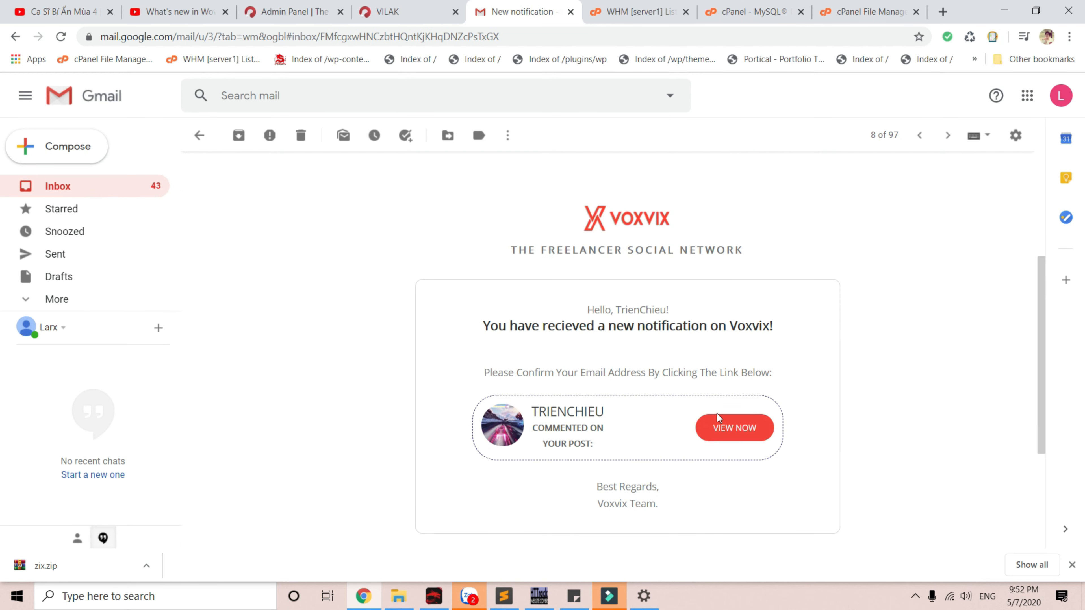
left_click(116, 188)
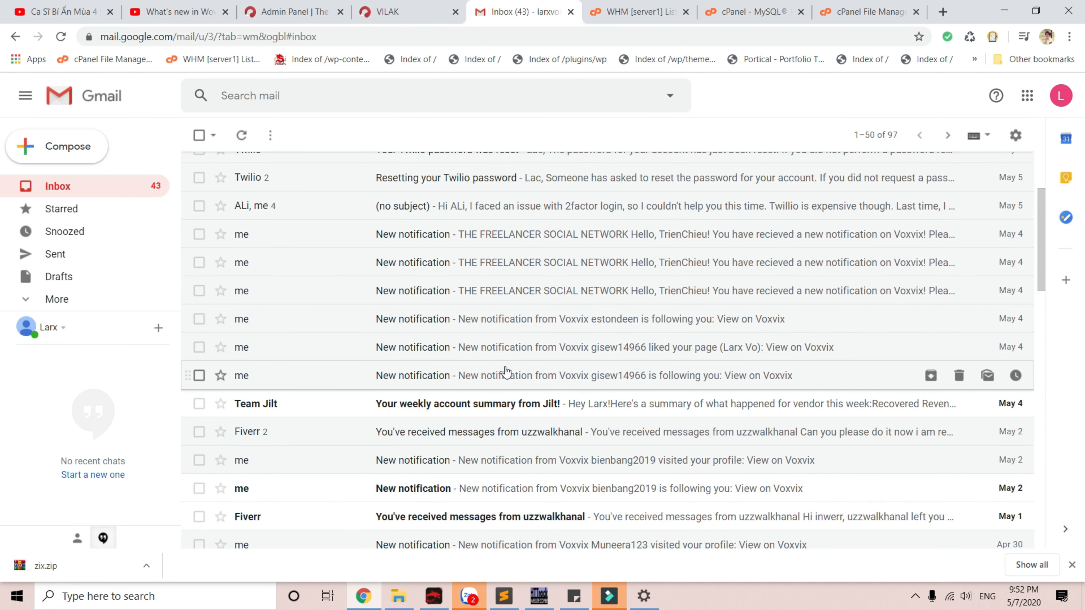
View the earliest May 4 Voxvix email about a new follower and return to the inbox.
left_click(507, 372)
scroll(496, 393, "down", 2)
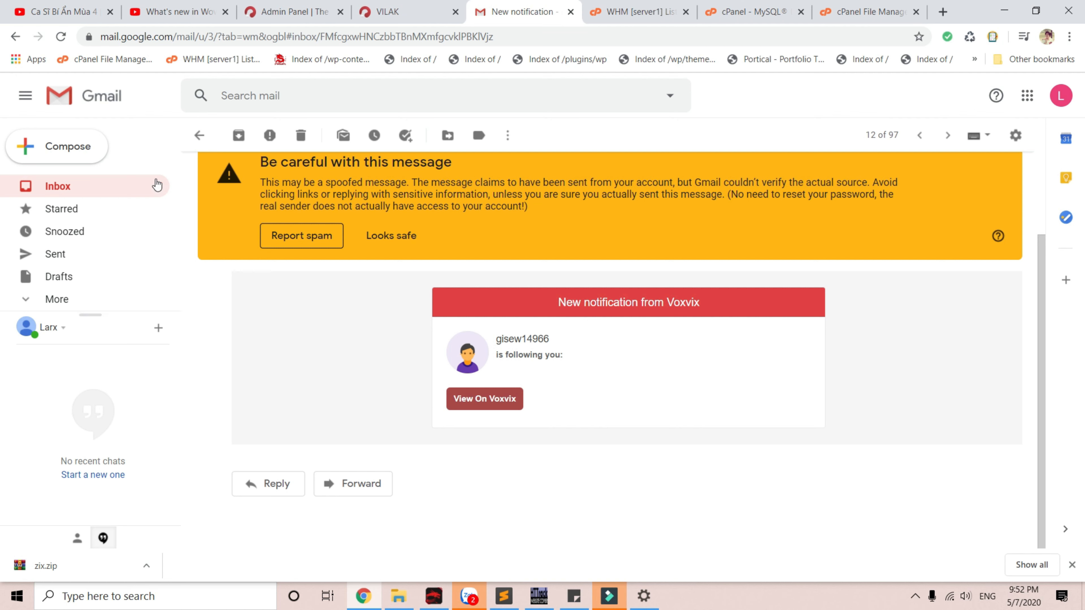
left_click(141, 190)
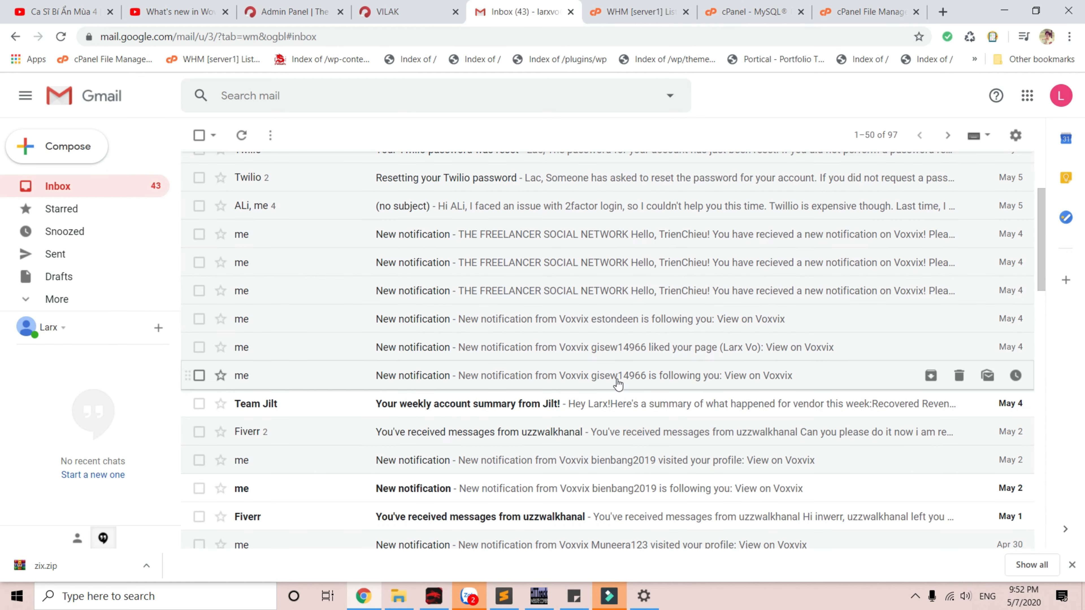
Open the May 5 Voxvix password reset request email and examine its account recovery layout and reset button.
scroll(617, 381, "up", 3)
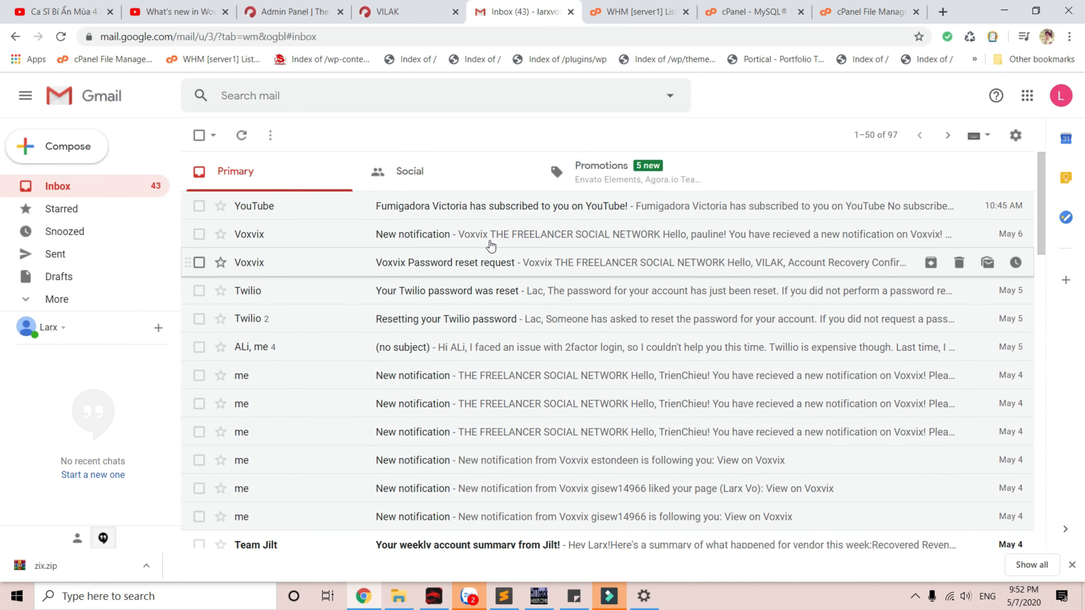
left_click(487, 264)
scroll(513, 300, "down", 3)
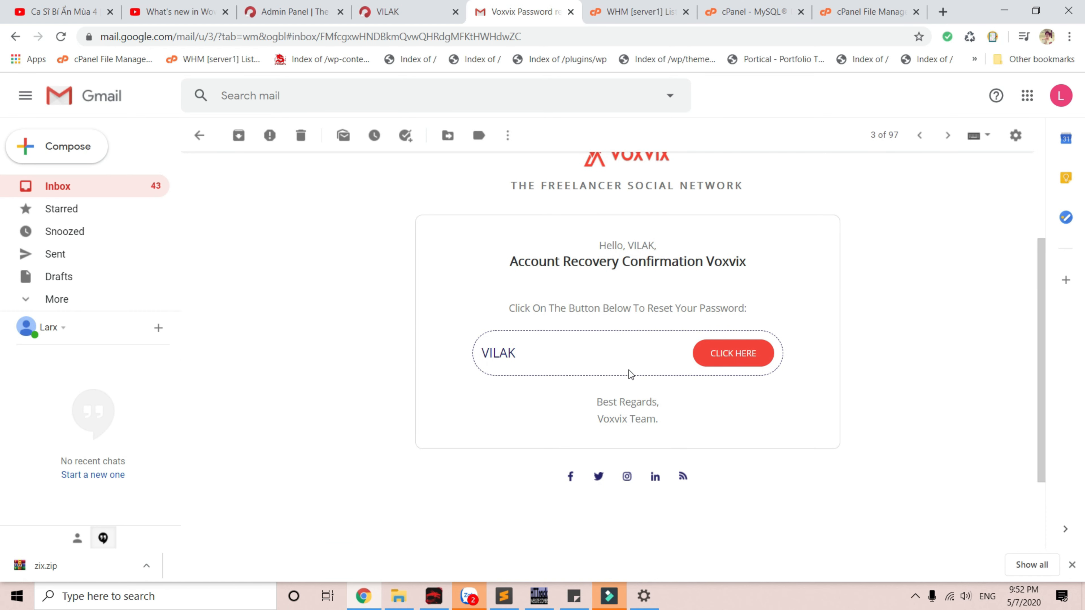
left_click(733, 353)
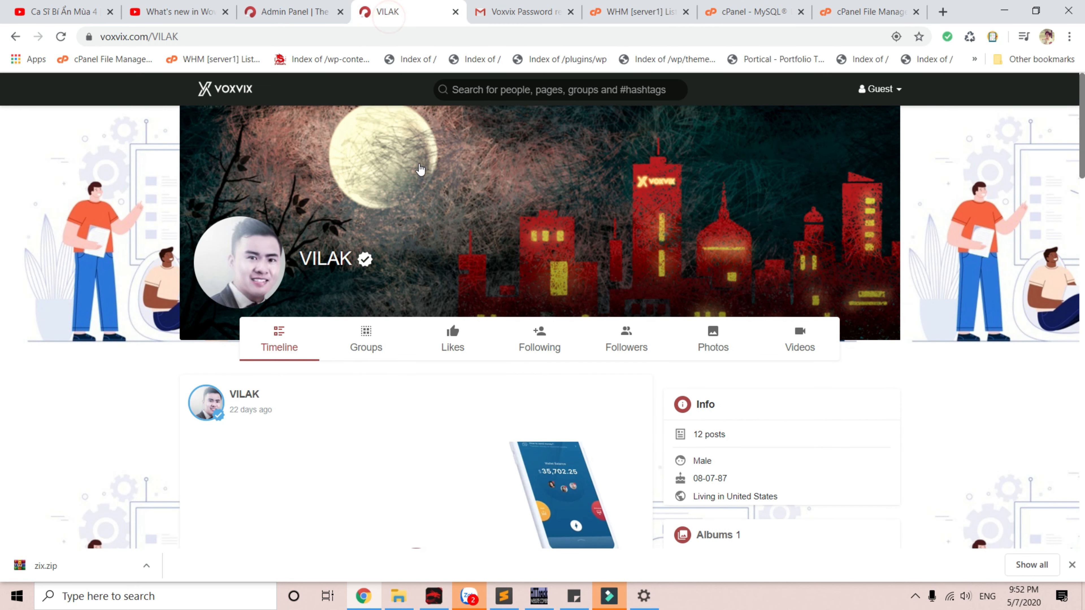
Close the public Voxvix profile page and return to the password reset email.
left_click(455, 11)
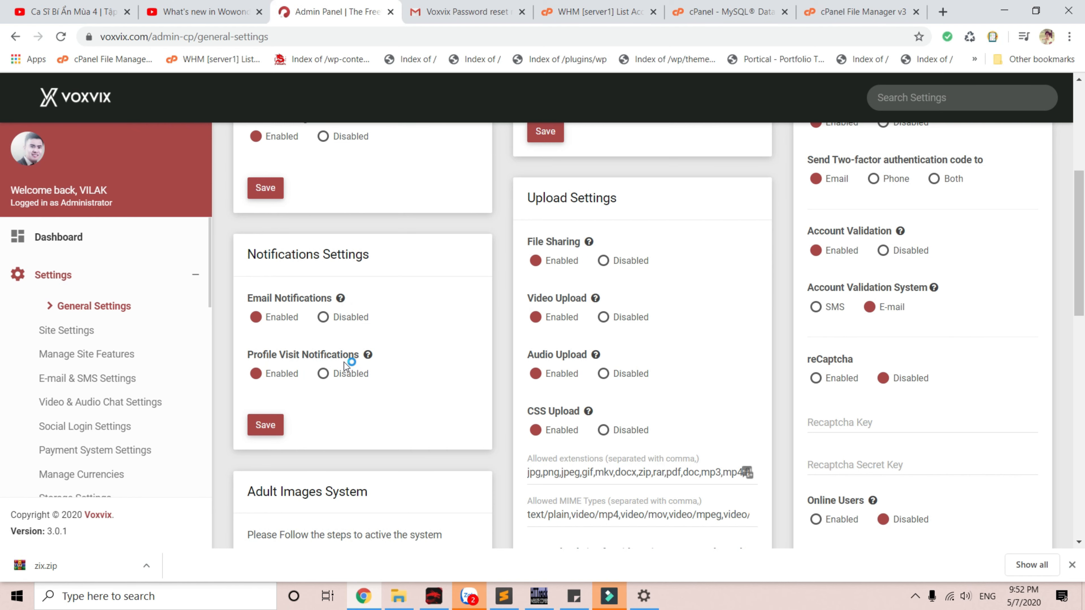
left_click(417, 7)
left_click(359, 11)
left_click(421, 12)
Highlight the account name beside the reset button in the account recovery email, and clear the selection.
scroll(395, 251, "up", 2)
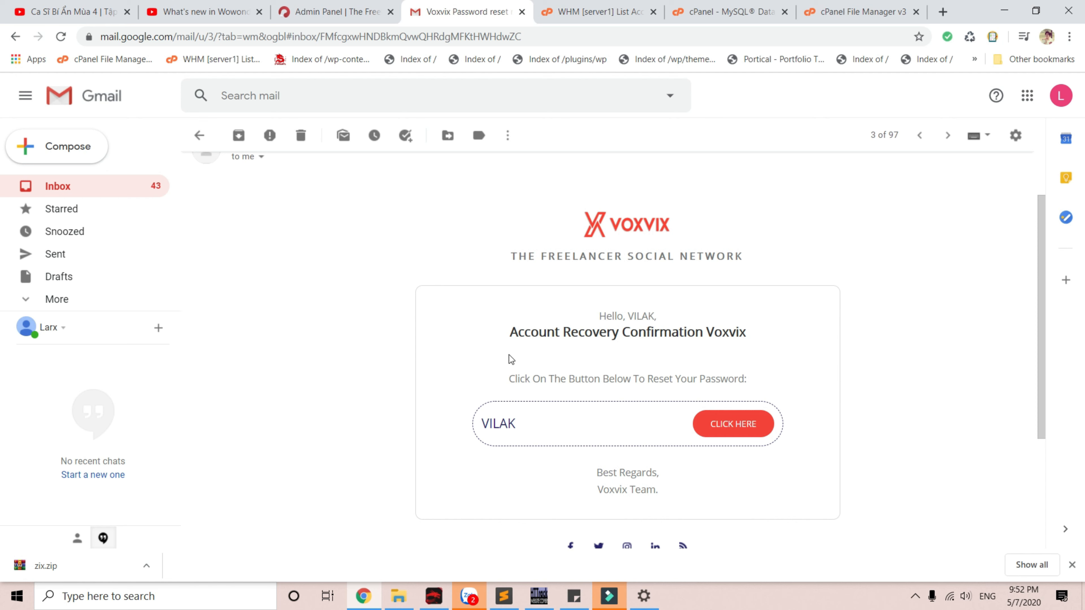
left_click_drag(470, 406, 506, 440)
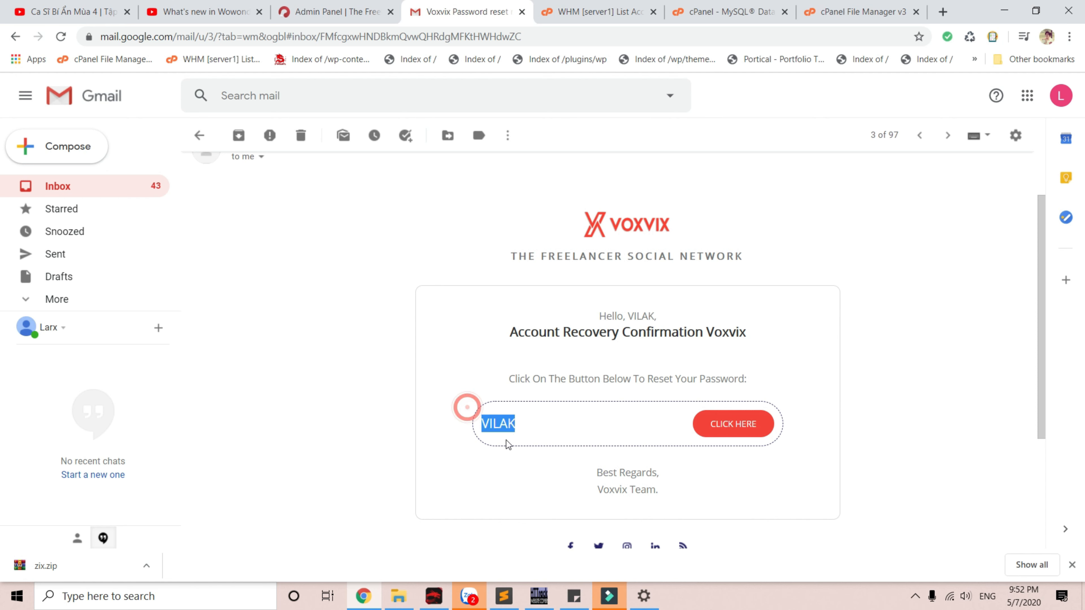
left_click(528, 424)
left_click(442, 348)
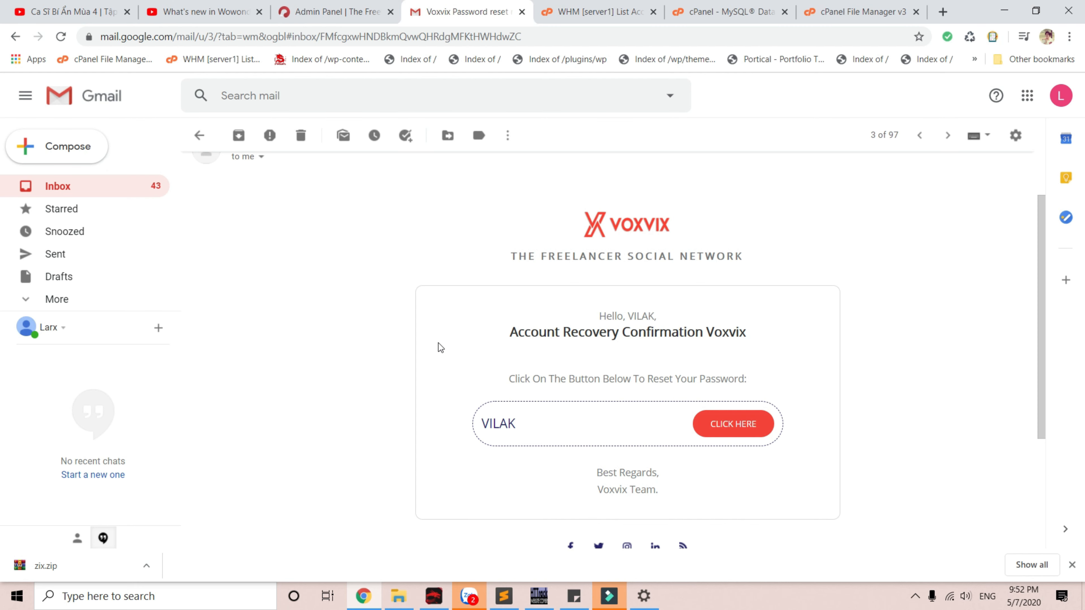
View the May 6 Voxvix notification email about a page like and return to the inbox.
left_click(93, 181)
left_click(516, 234)
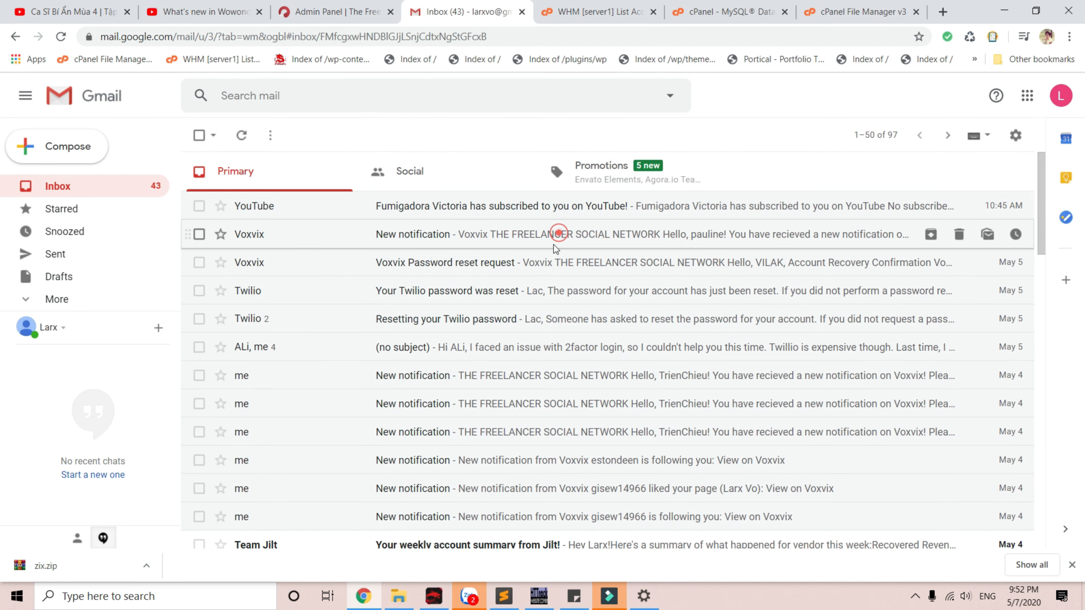
scroll(528, 342, "down", 2)
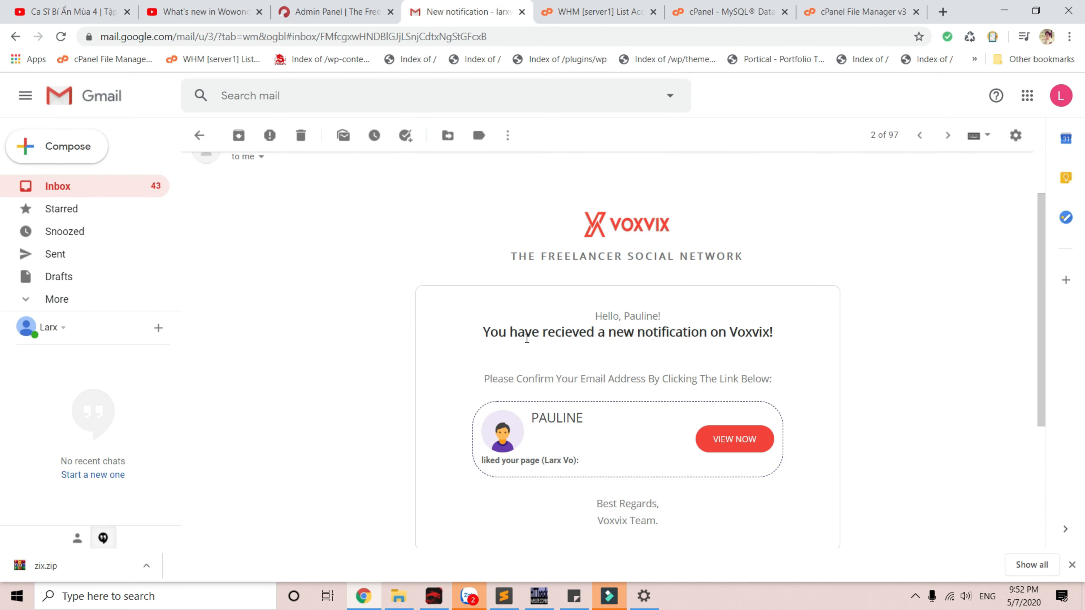
left_click(108, 183)
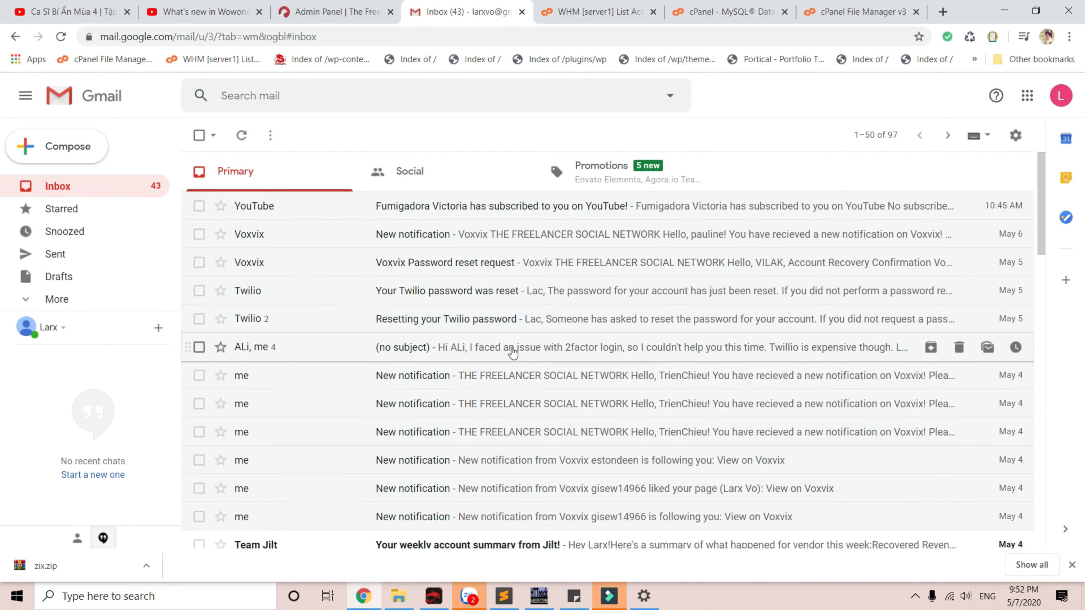
View the May 4 notification email about a mention in a comment and return to the inbox.
left_click(512, 363)
scroll(512, 363, "down", 3)
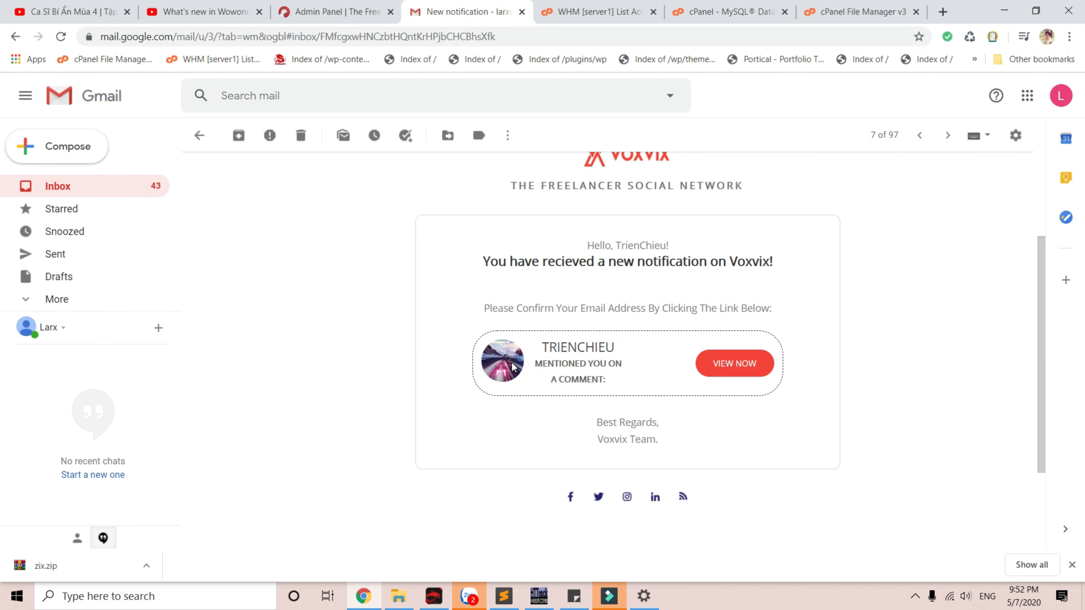
left_click(143, 189)
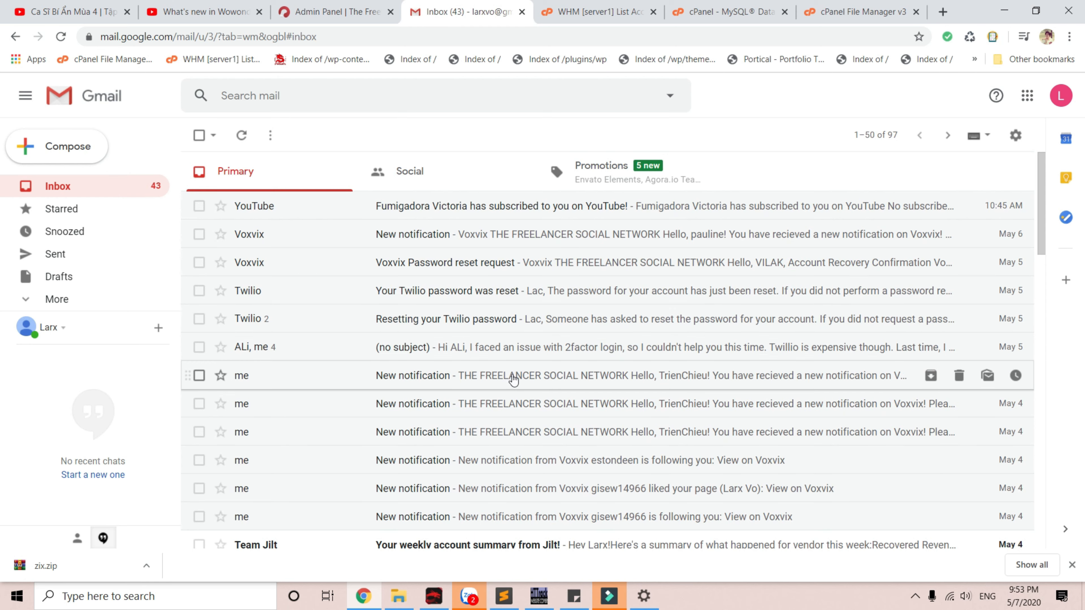
View the May 4 notification email about a comment on a post and return to the inbox.
left_click(514, 400)
scroll(514, 397, "down", 4)
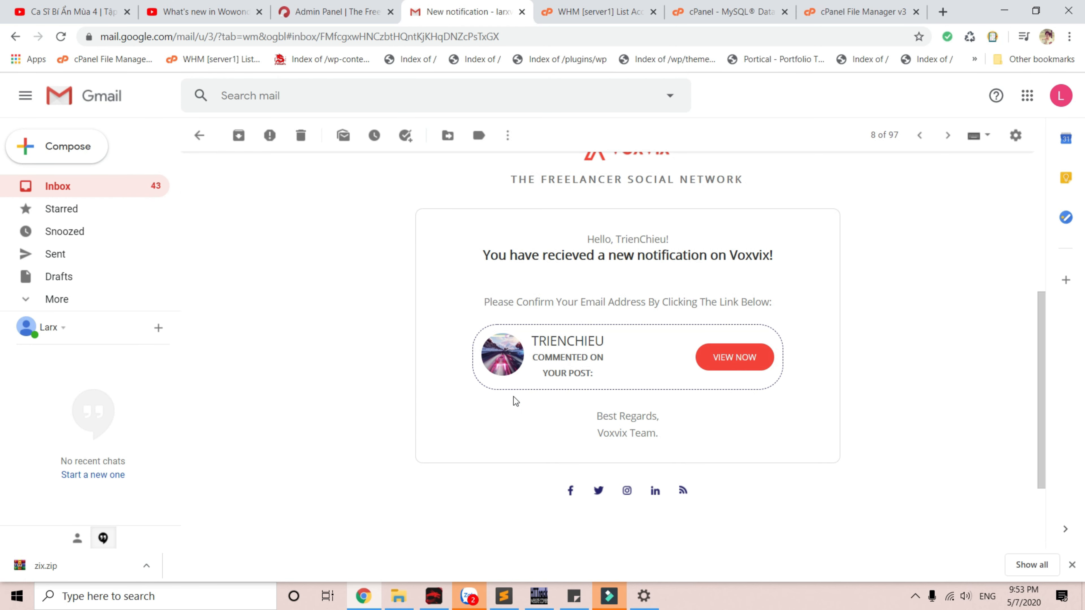
scroll(514, 397, "down", 2)
left_click(92, 187)
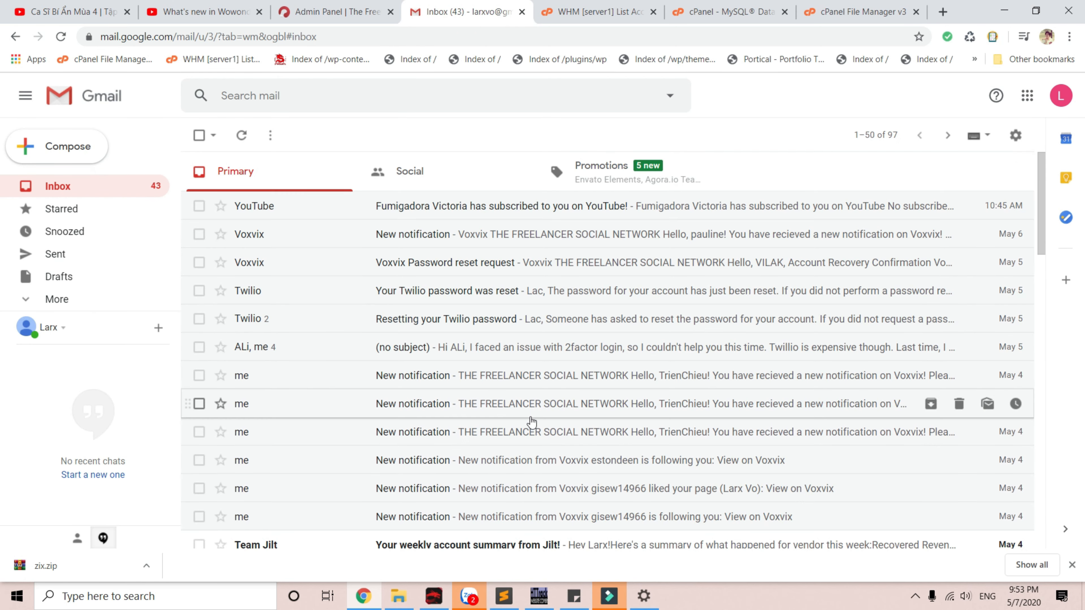
Open the May 4 profile-visit notification email and highlight its greeting line with the recipient's name.
left_click(531, 433)
scroll(531, 432, "down", 5)
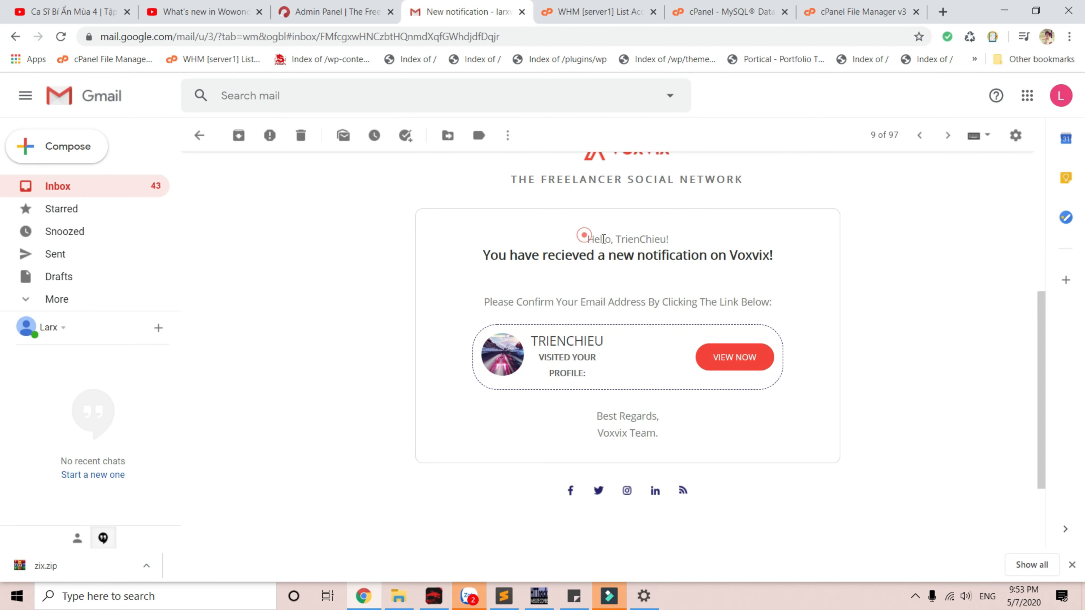
left_click_drag(586, 238, 636, 242)
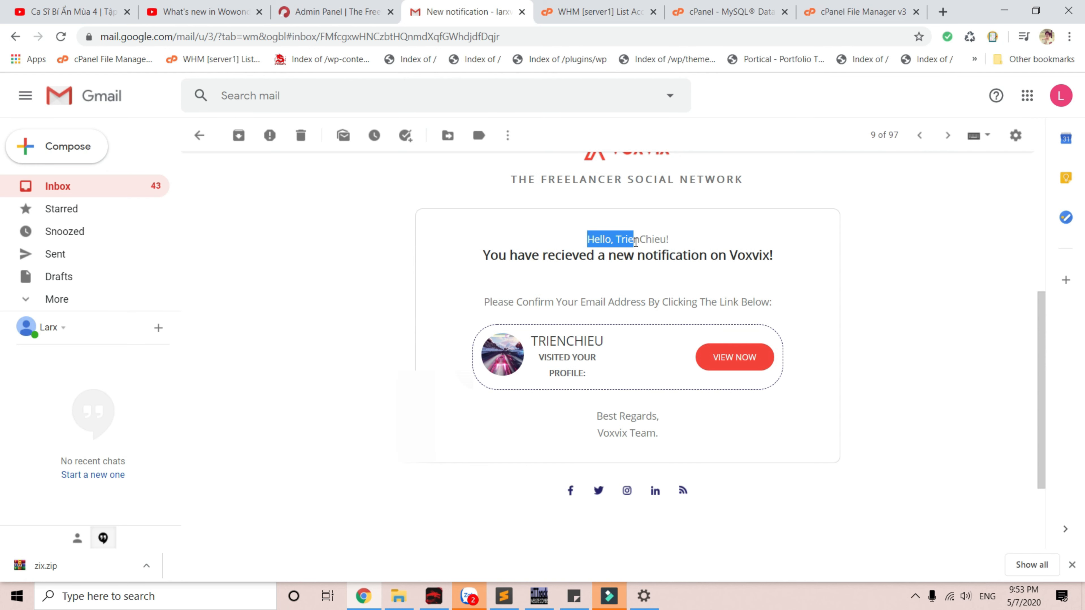
left_click(683, 240)
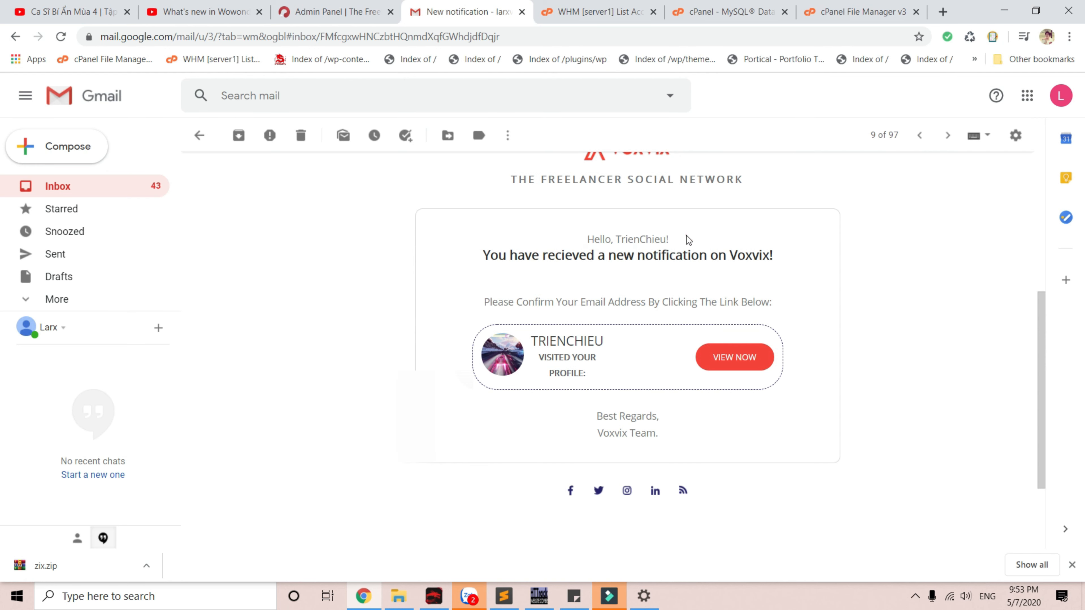
scroll(699, 270, "up", 2)
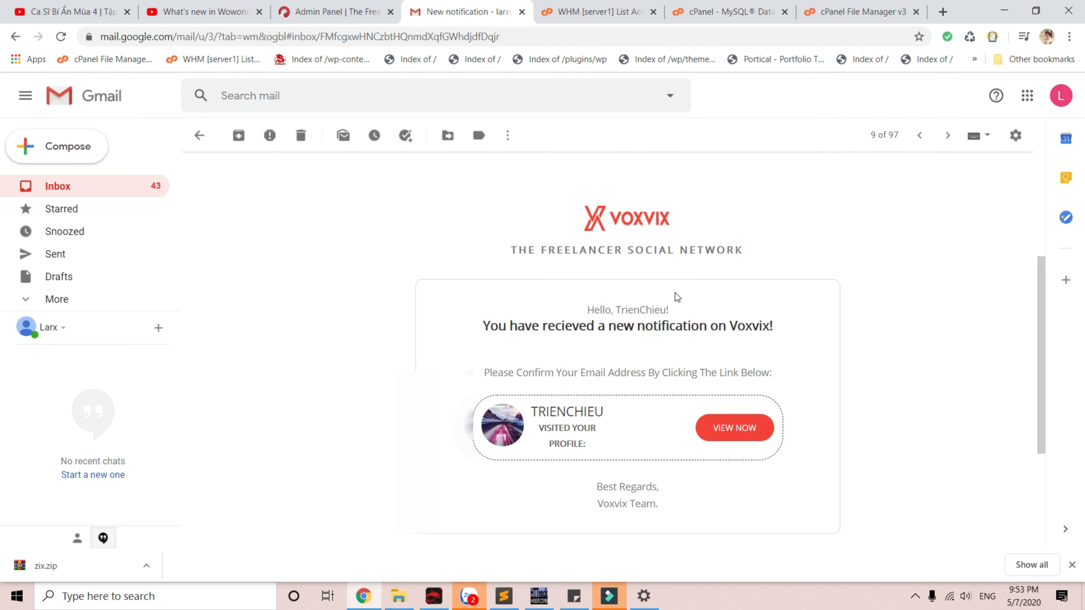
left_click_drag(663, 308, 698, 311)
left_click(707, 309)
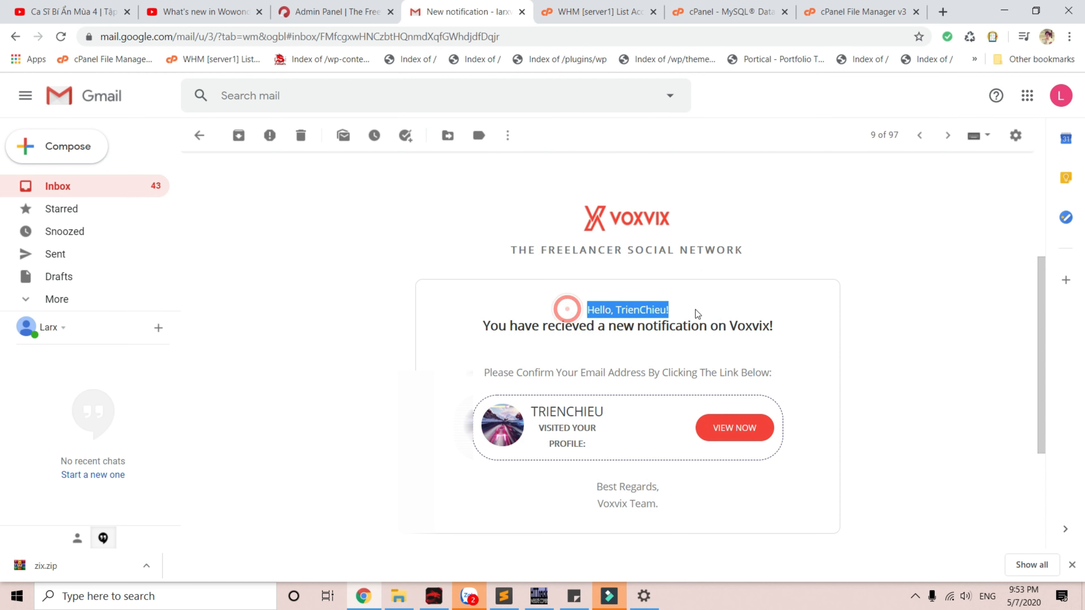
Examine the heading, visitor details and footer of the profile-visit notification email.
left_click(528, 334)
scroll(528, 329, "down", 2)
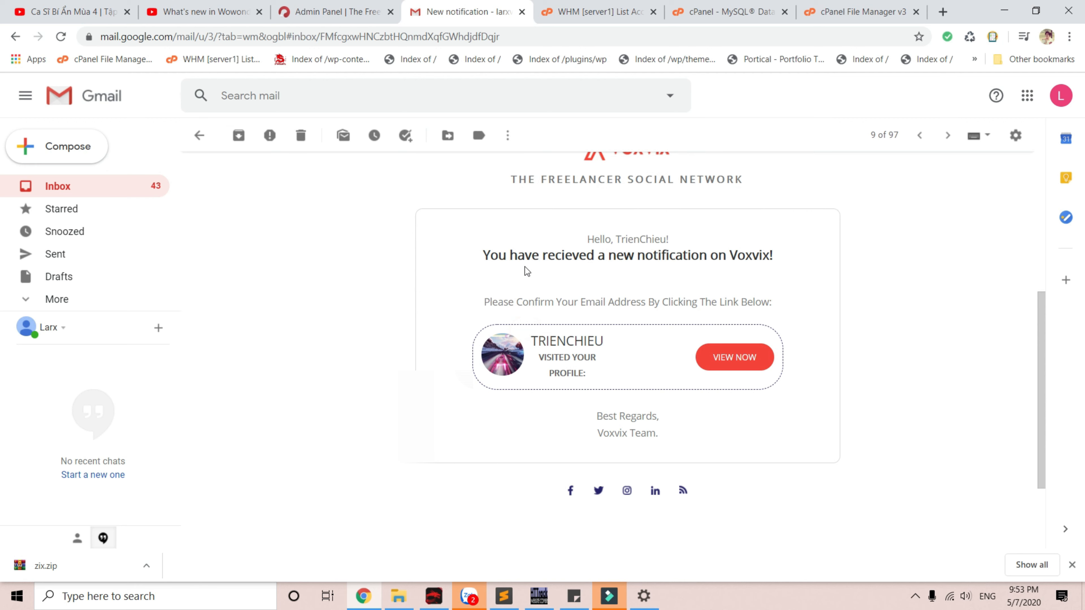
left_click(775, 253)
scroll(581, 310, "down", 2)
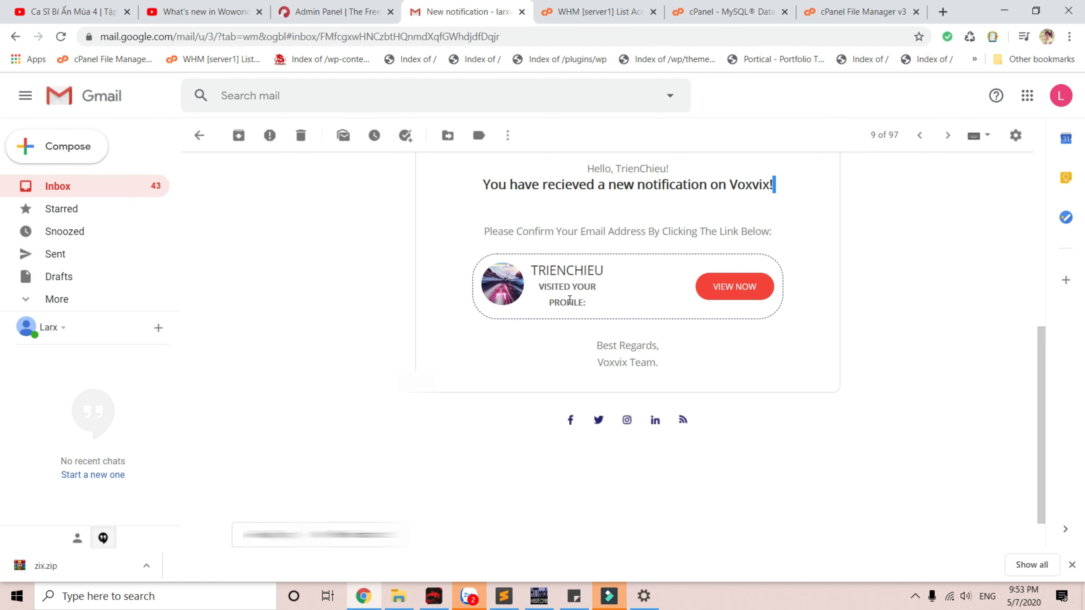
Switch to the Voxvix General Settings page and read the activation steps of the Adult Images System.
left_click(351, 10)
scroll(496, 364, "down", 4)
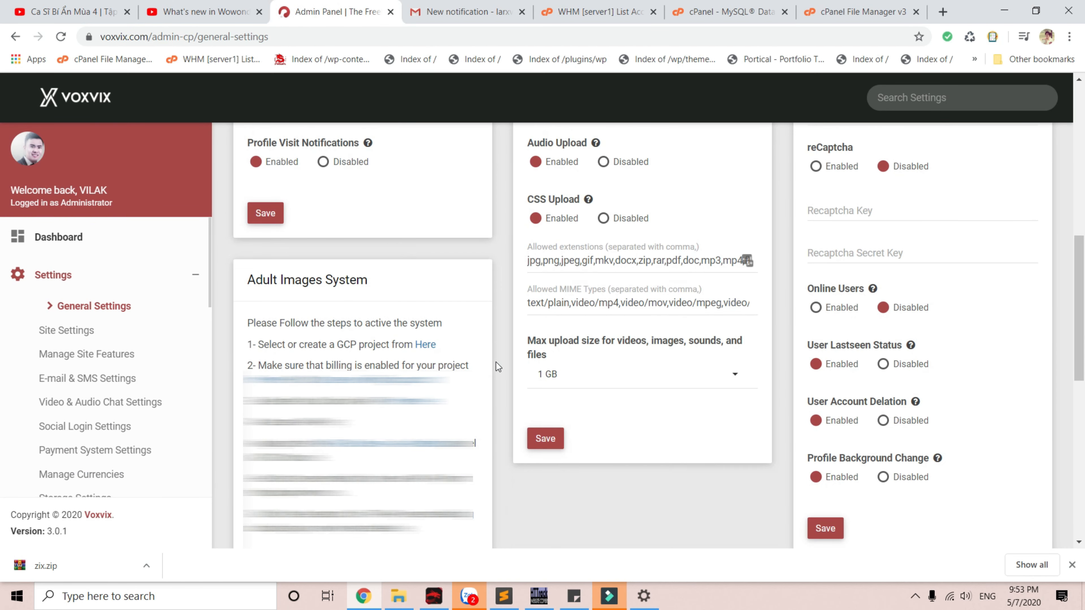
scroll(496, 362, "down", 4)
scroll(316, 246, "up", 2)
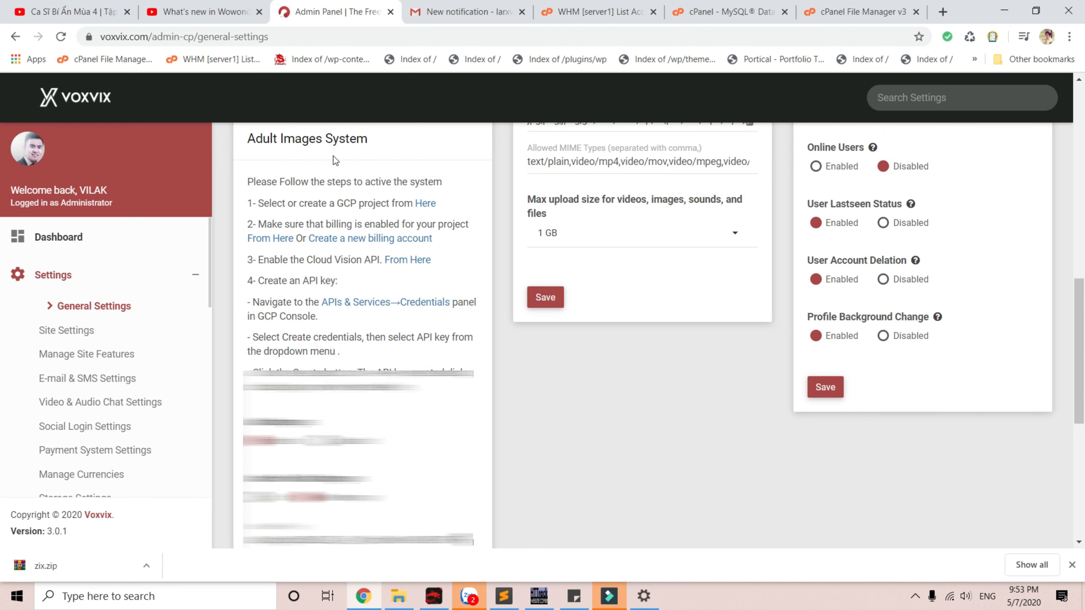
scroll(333, 156, "down", 4)
scroll(333, 155, "up", 3)
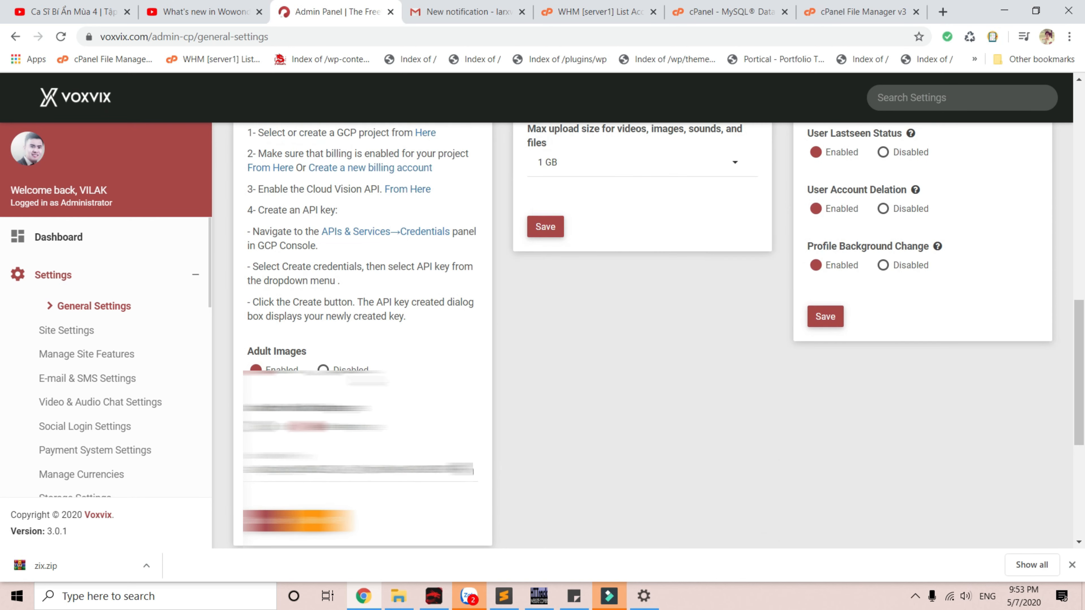
scroll(383, 325, "up", 3)
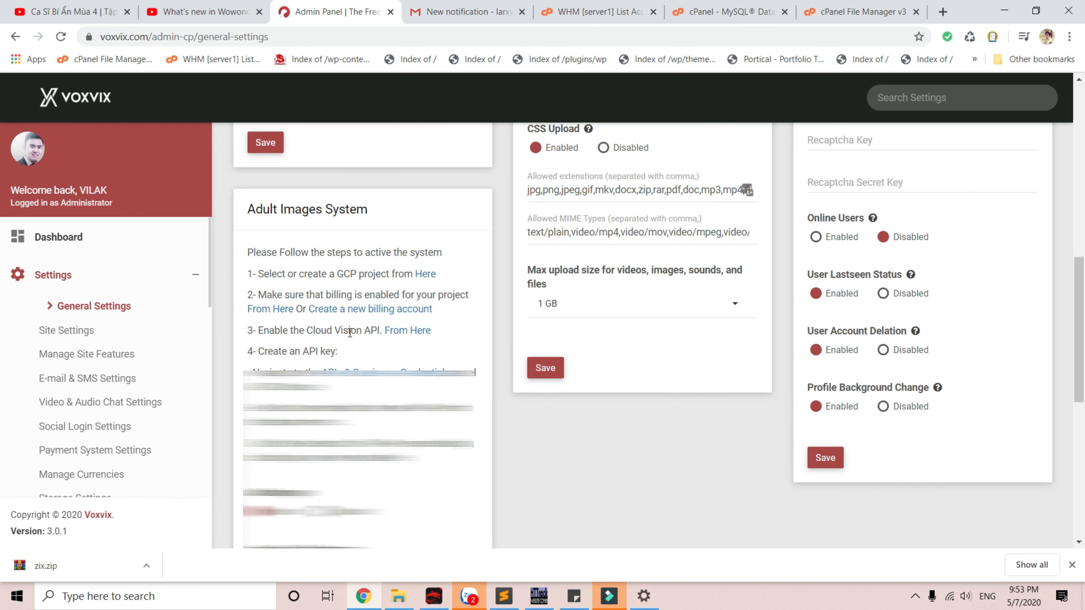
scroll(347, 341, "down", 3)
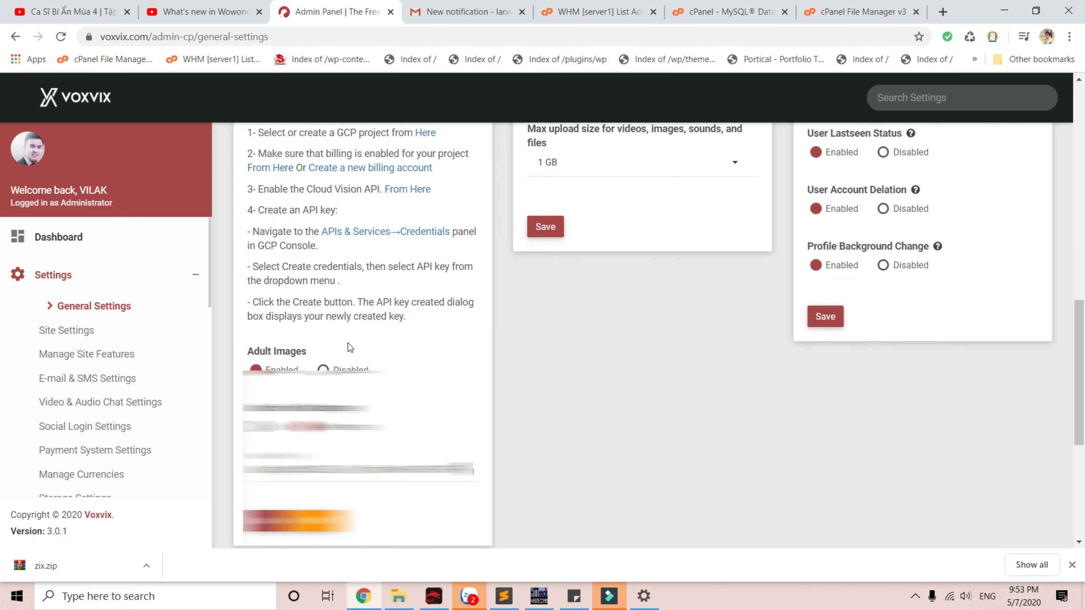
scroll(348, 343, "down", 1)
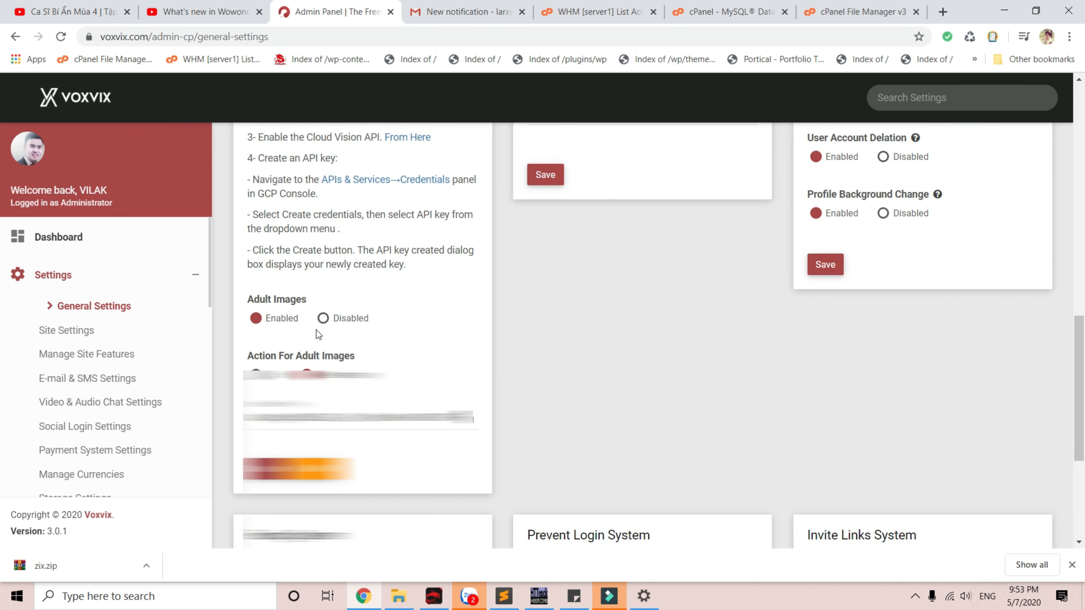
Examine the Adult Images and Action For Adult Images options together with the Cloud Vision API setup instructions.
scroll(317, 330, "up", 3)
scroll(316, 330, "down", 3)
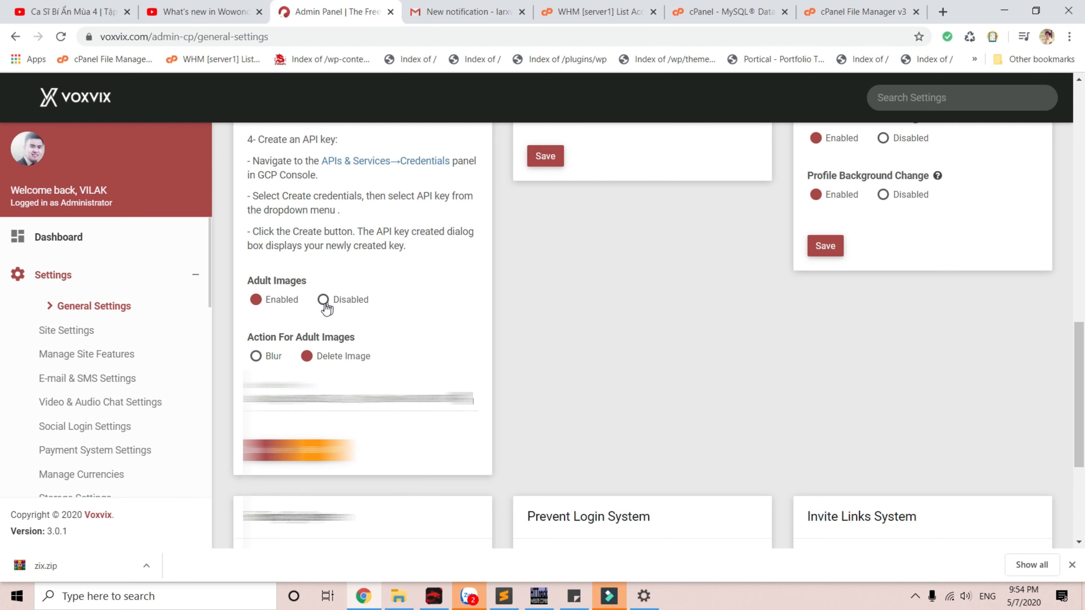
scroll(358, 307, "up", 3)
scroll(358, 307, "up", 2)
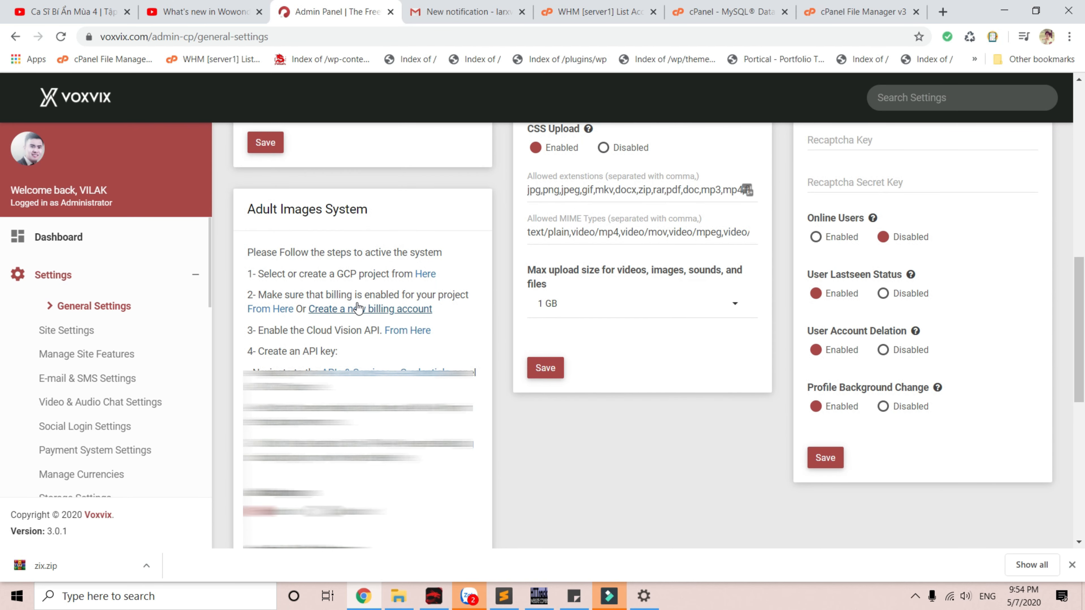
scroll(358, 308, "down", 5)
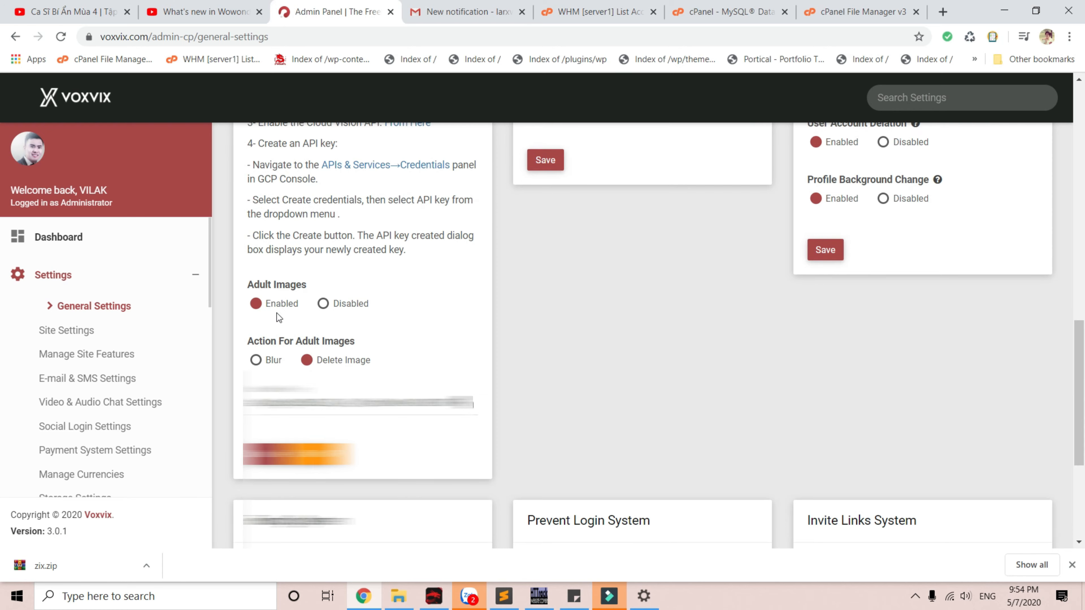
scroll(277, 313, "up", 4)
scroll(276, 313, "down", 4)
scroll(277, 313, "up", 4)
scroll(276, 314, "down", 4)
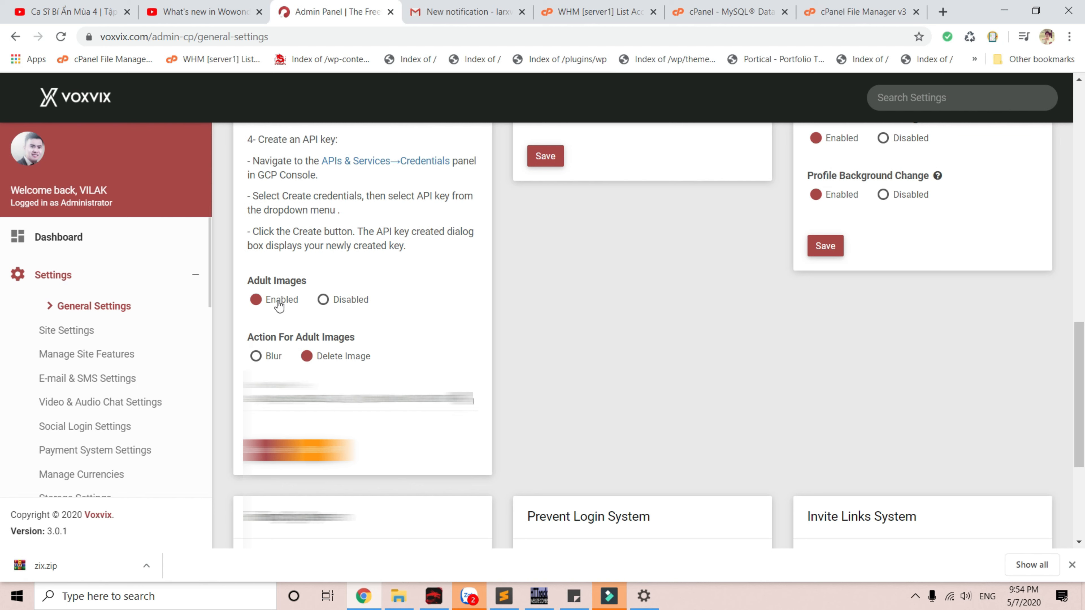
Highlight the Vision API key value in the Adult Images System and look over the settings sections below it.
left_click_drag(244, 399, 550, 405)
scroll(550, 405, "down", 5)
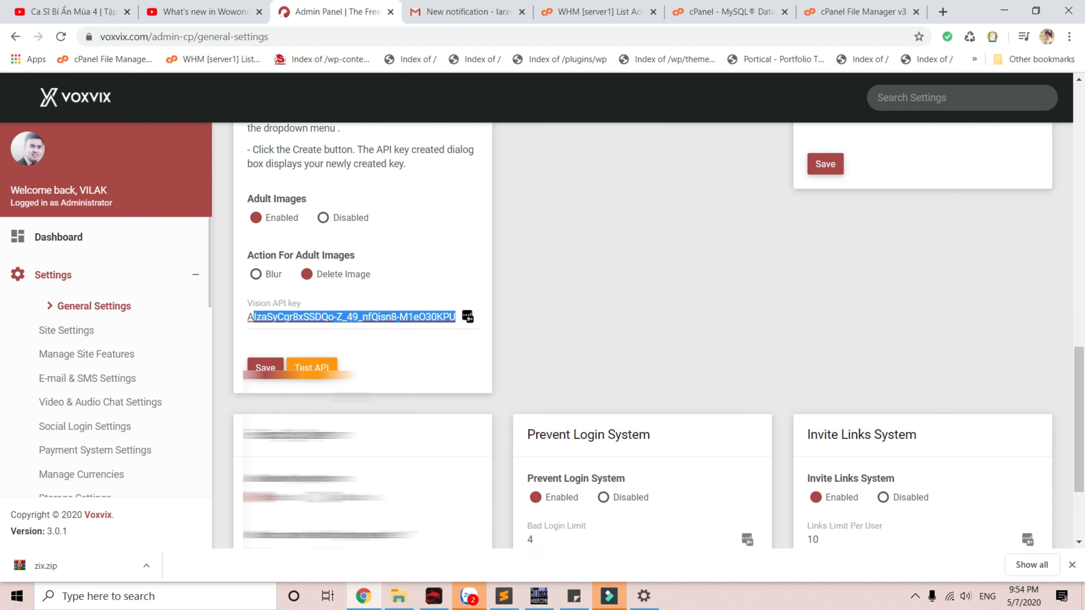
scroll(550, 405, "up", 5)
scroll(549, 406, "down", 5)
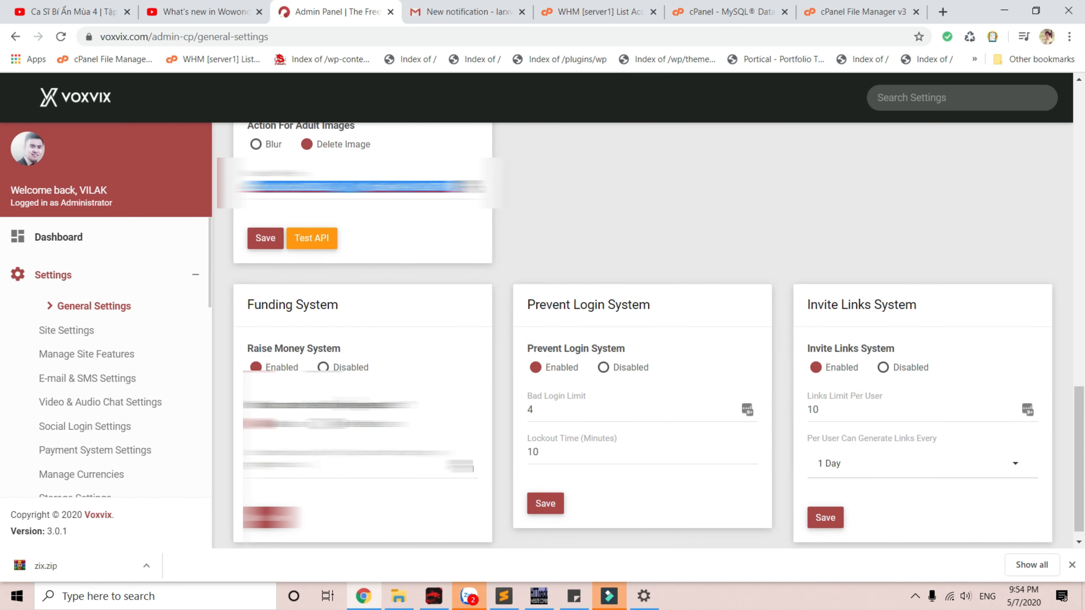
Look over the Adult Images options again, followed by the Funding, Prevent Login and Invite Links sections.
scroll(549, 405, "up", 5)
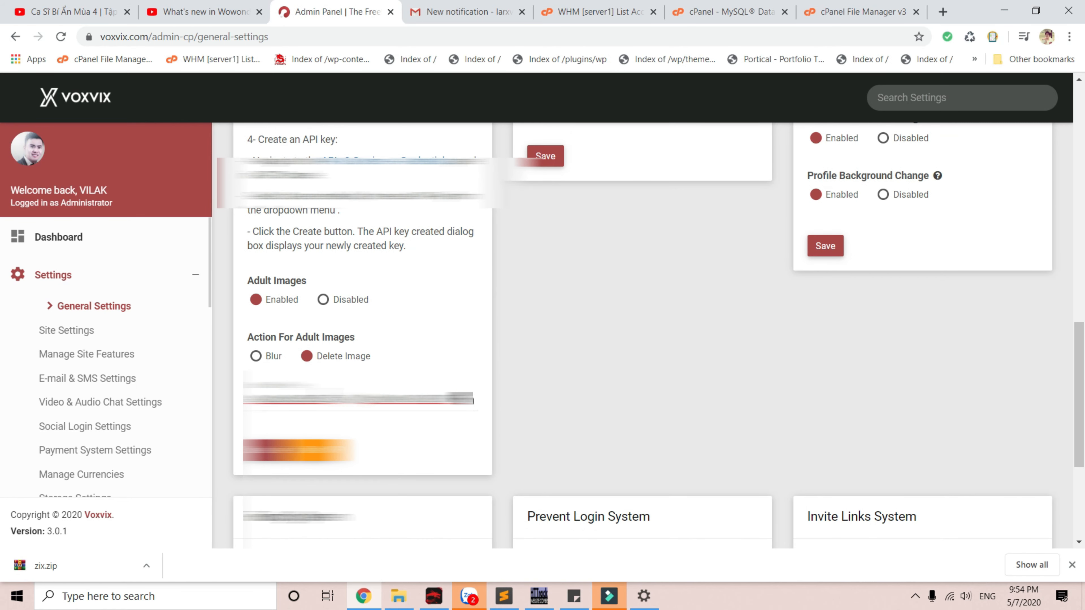
scroll(549, 405, "down", 5)
scroll(323, 394, "up", 6)
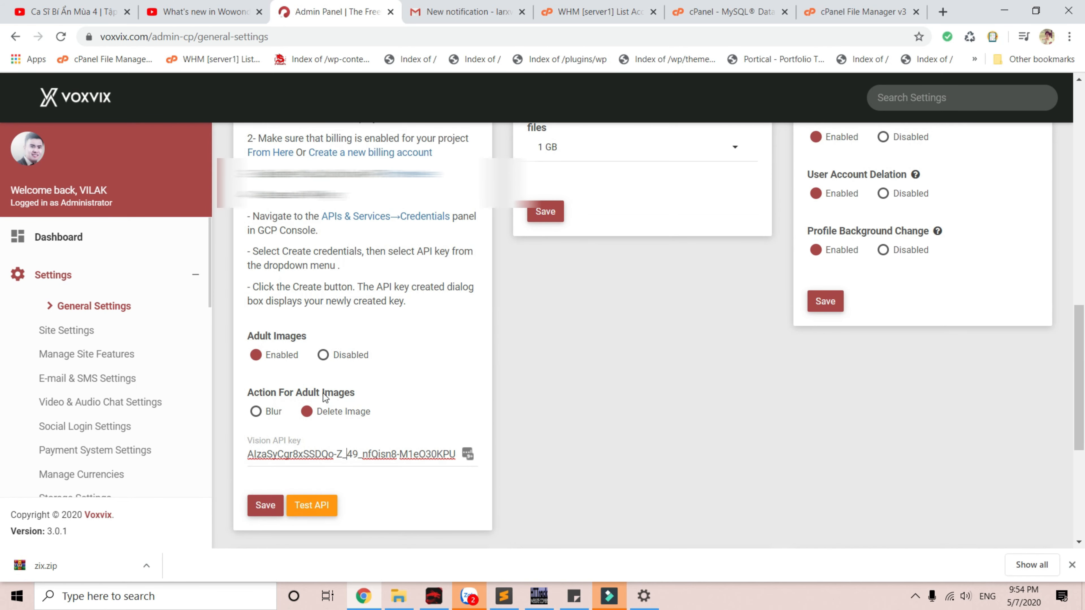
scroll(323, 394, "down", 5)
scroll(323, 393, "down", 1)
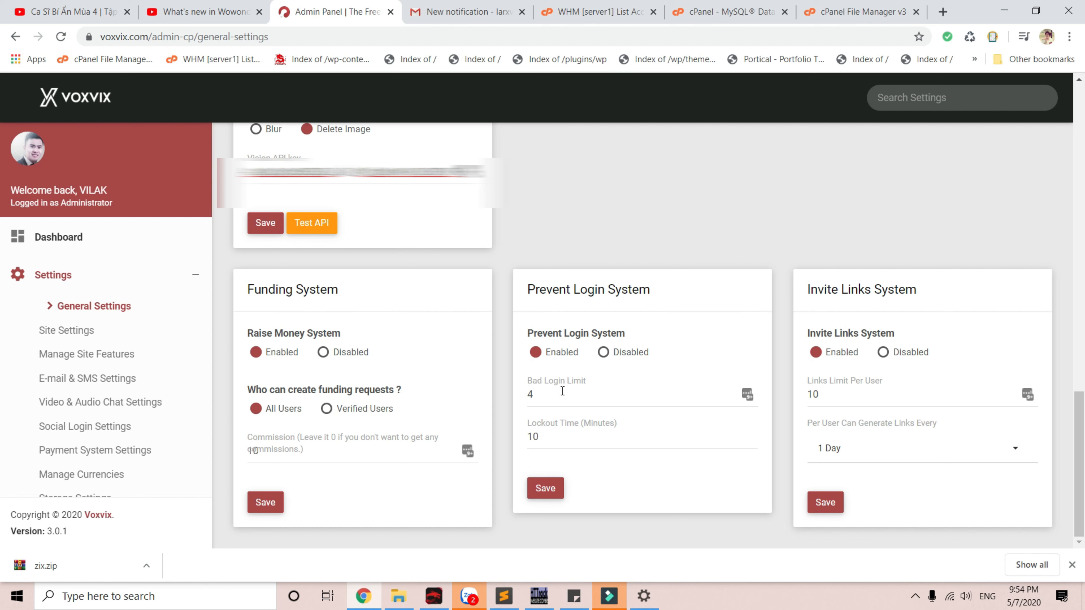
Examine the Bad Login Limit in the Prevent Login System and the link limits in the Invite Links System.
left_click(548, 395)
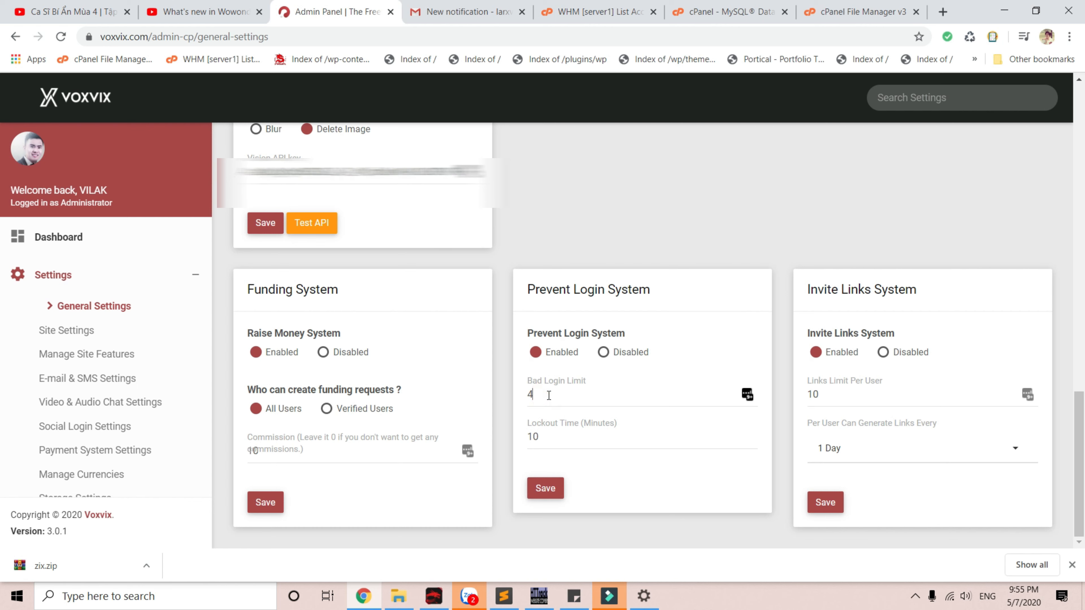
double_click(551, 392)
left_click(542, 399)
double_click(529, 397)
left_click_drag(817, 291, 912, 294)
left_click(944, 295)
left_click(884, 395)
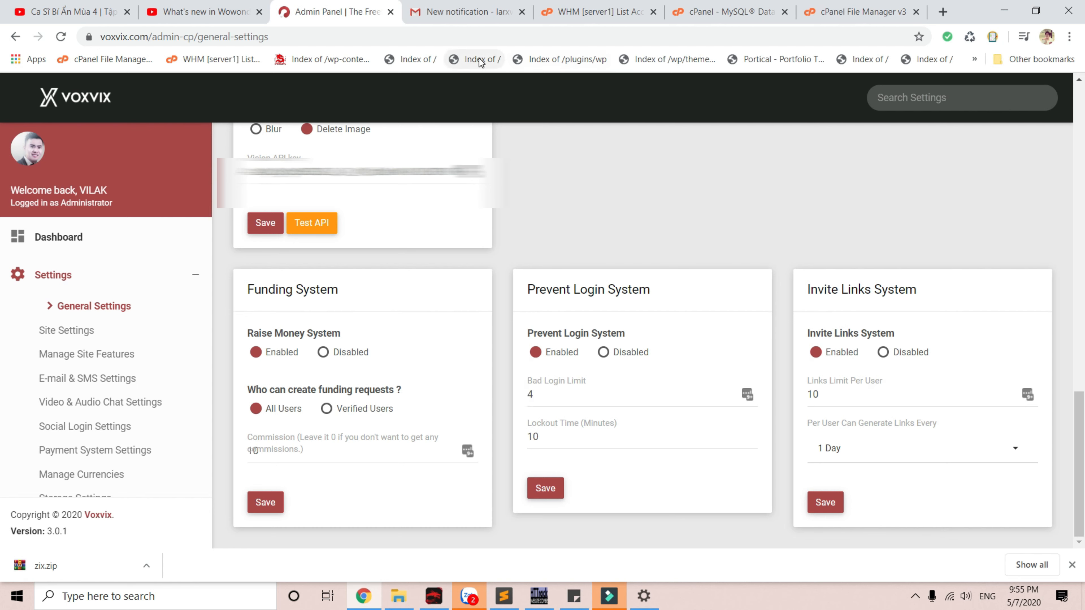
Open the Voxvix home page from the site logo in a new tab and switch to it.
right_click(69, 107)
right_click(94, 81)
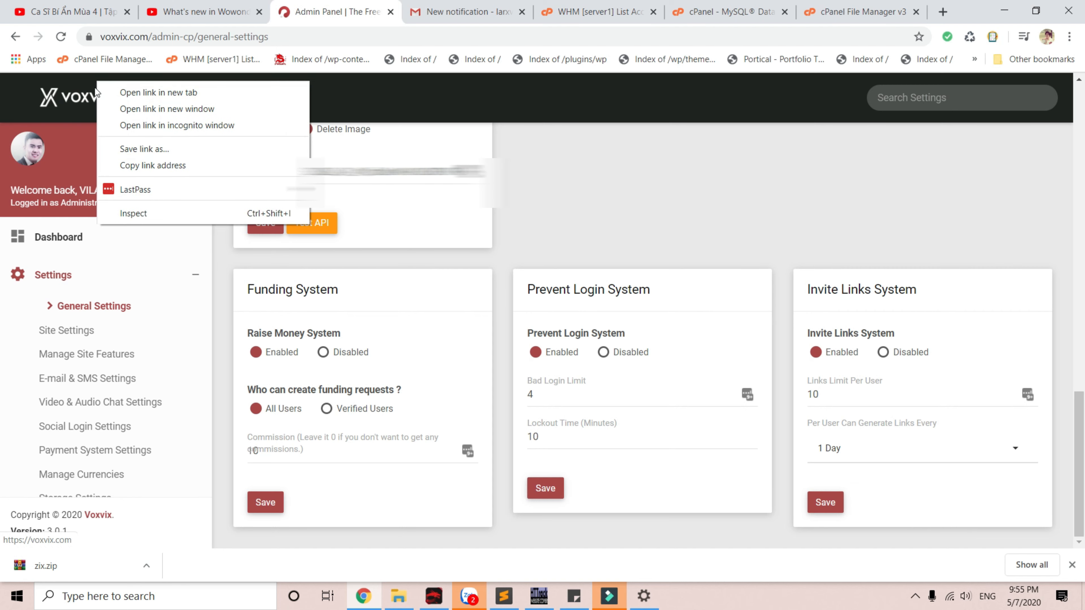
right_click(76, 94)
left_click(143, 106)
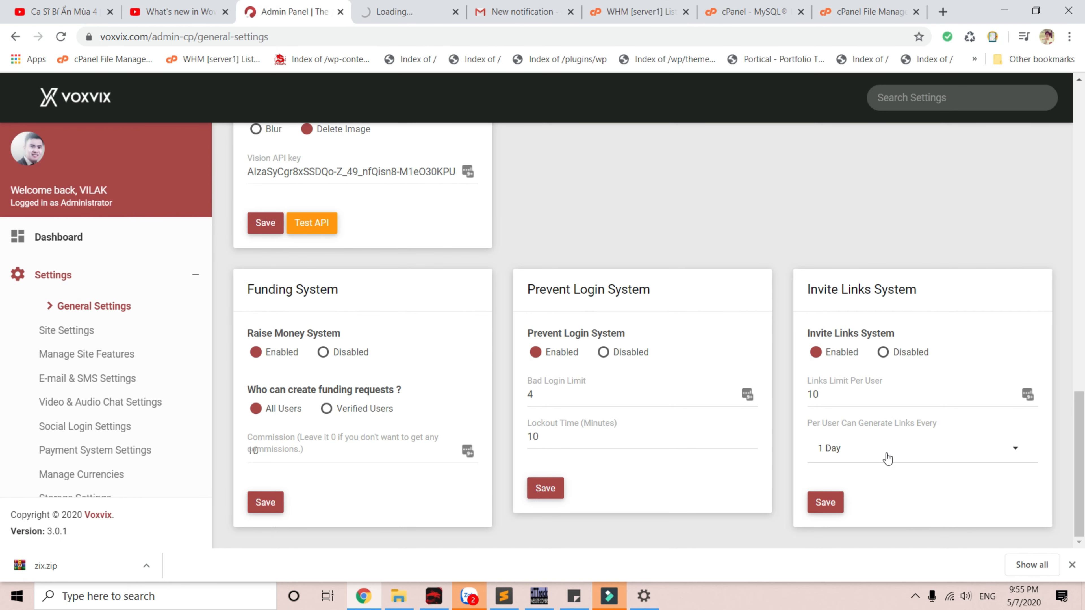
left_click(408, 11)
Log in to the Voxvix site with the account's username and password.
left_click(727, 202)
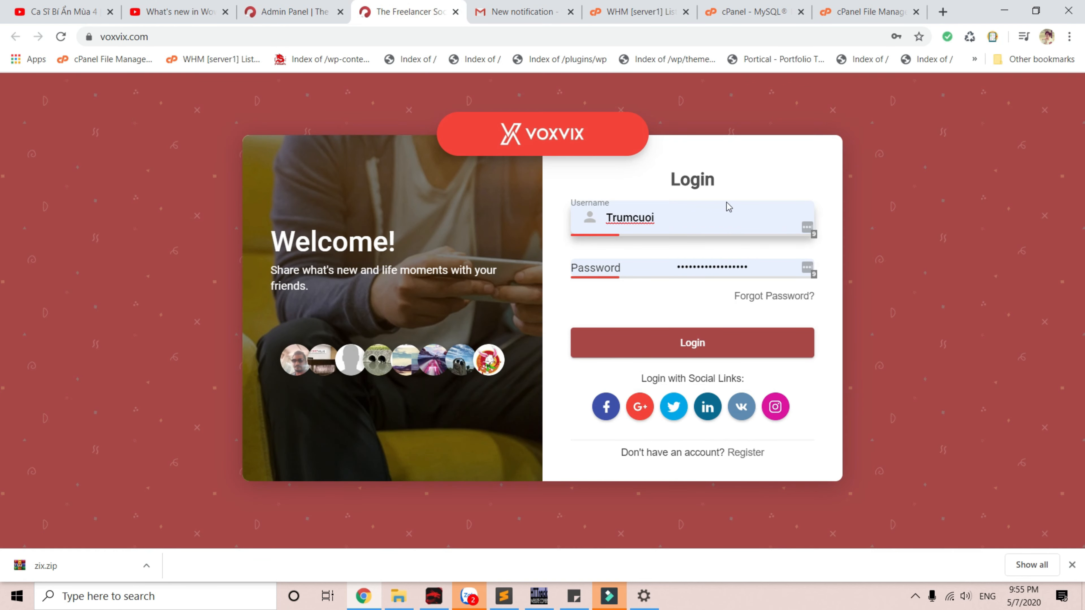
left_click(682, 256)
key("Return")
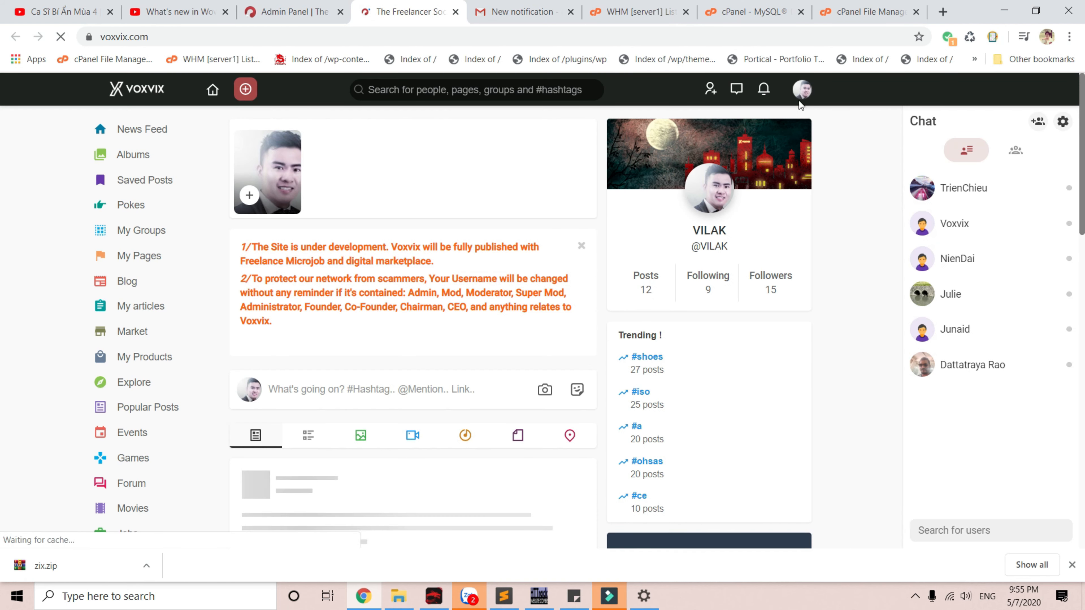
Open the Invitation Links page in the account settings.
left_click(805, 89)
left_click(738, 202)
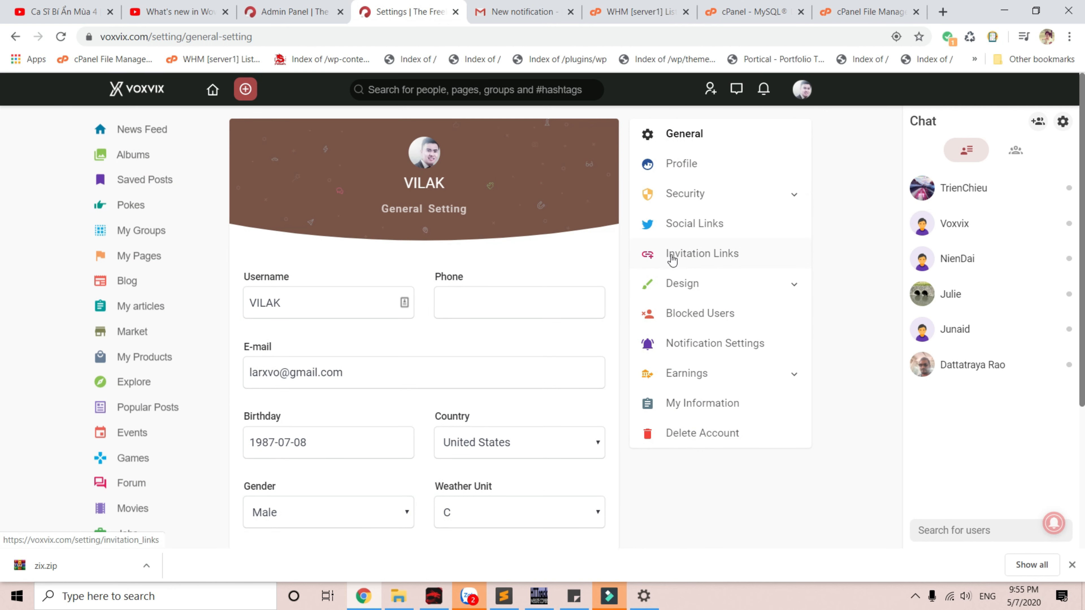
left_click(753, 253)
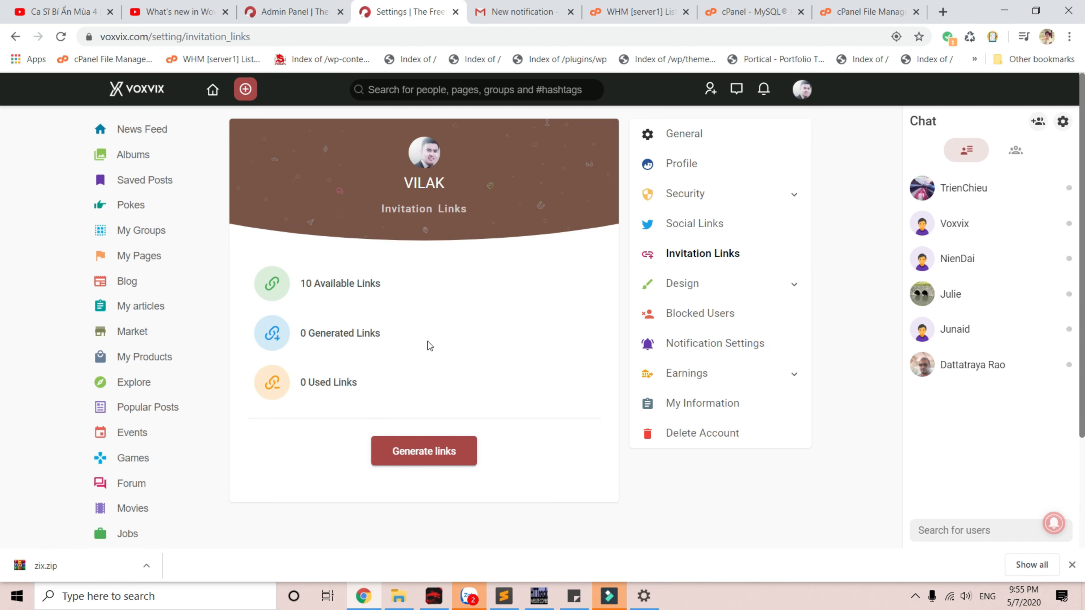
Generate an invitation link and copy its URL from the links list.
left_click(413, 461)
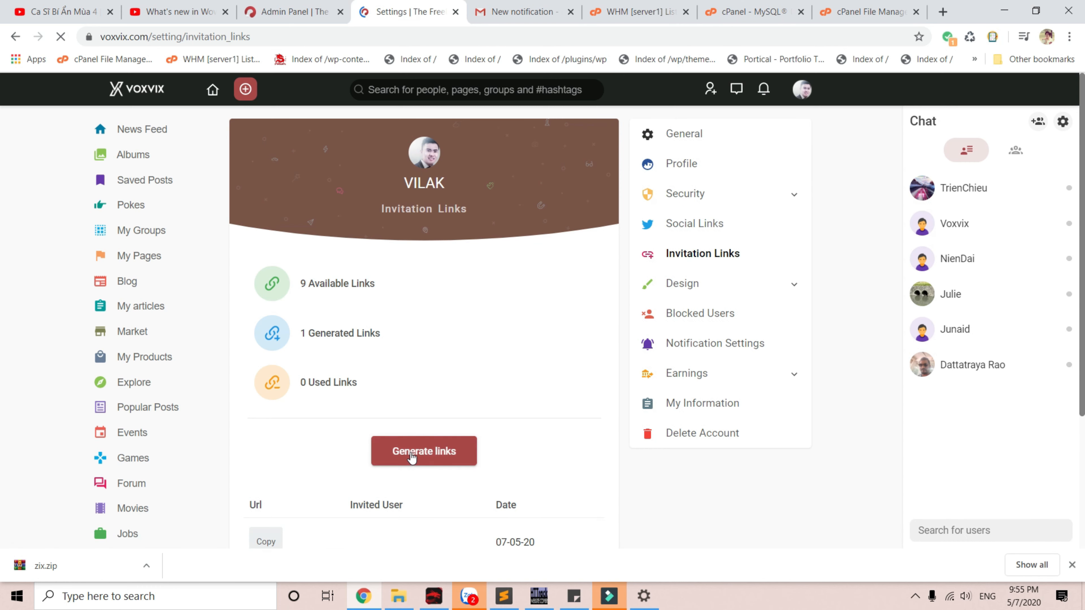
scroll(412, 459, "down", 1)
scroll(412, 458, "down", 2)
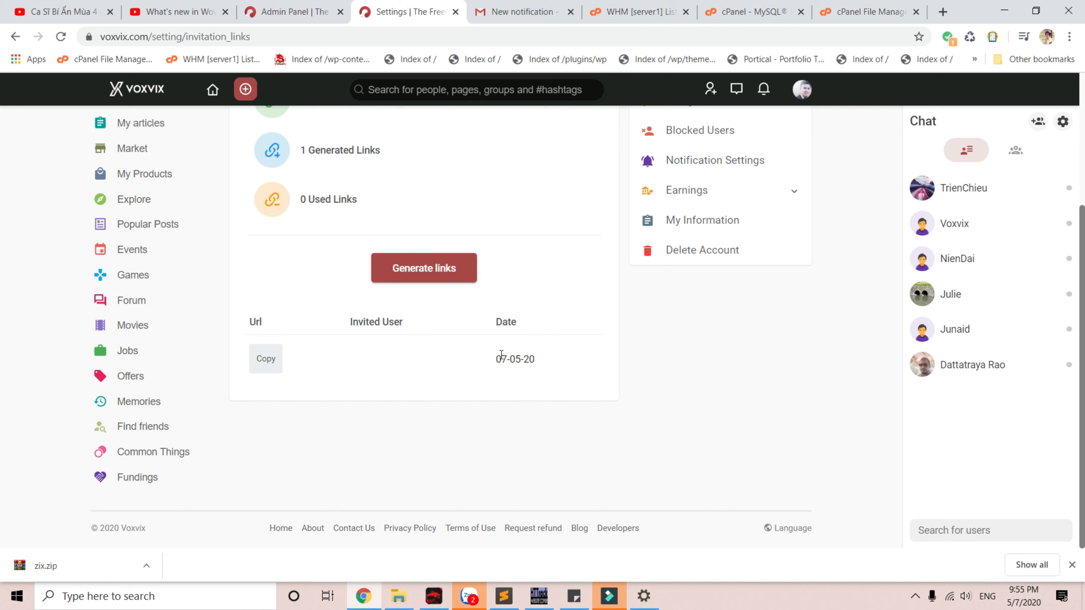
left_click(261, 360)
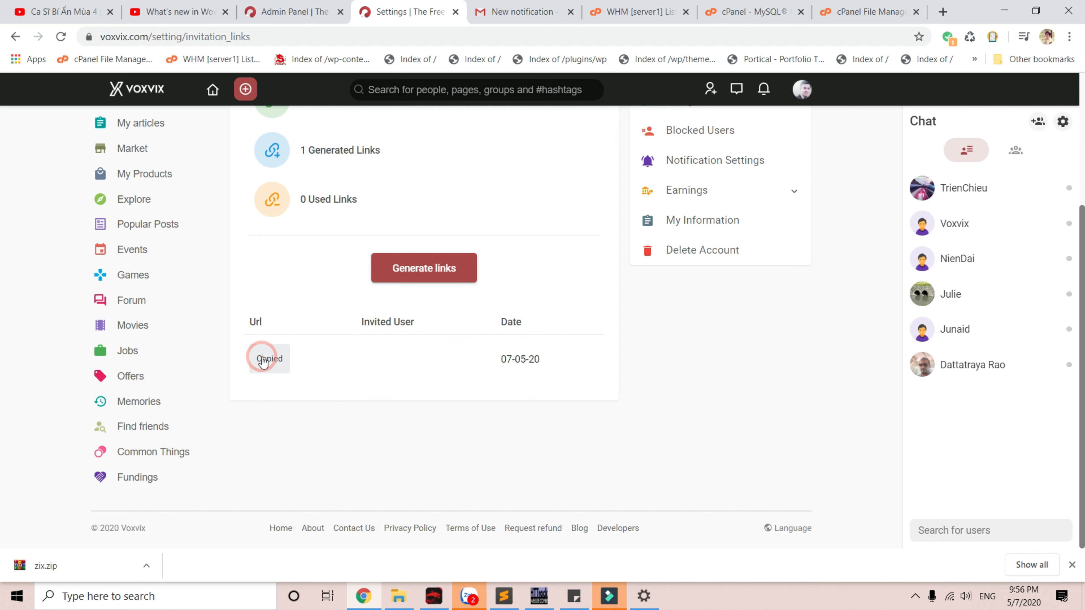
Paste the copied invitation link into the address bar and highlight its invite code.
left_click(245, 37)
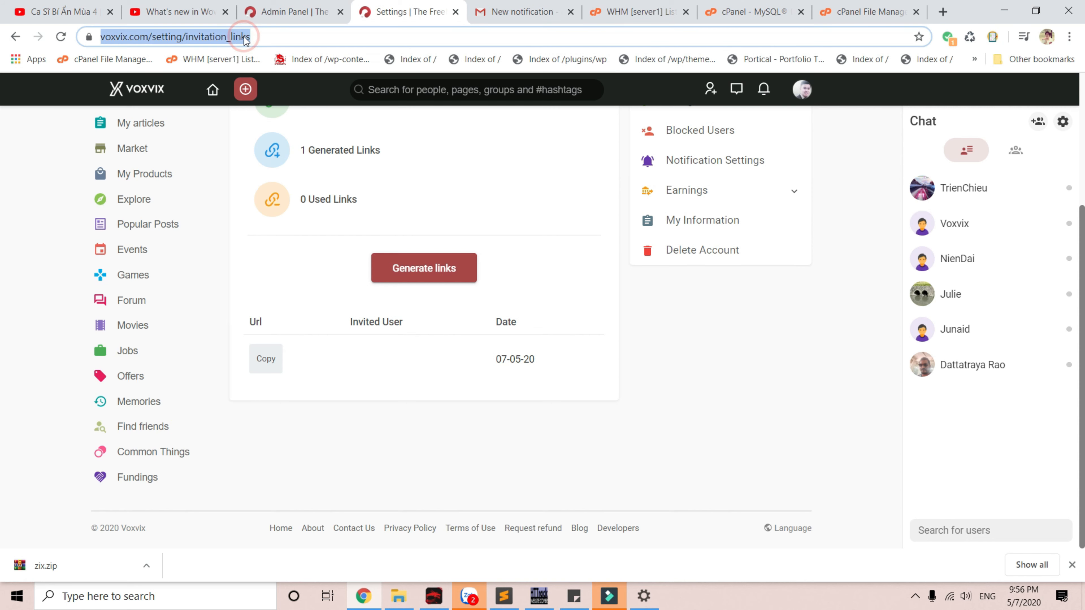
key("ctrl+v")
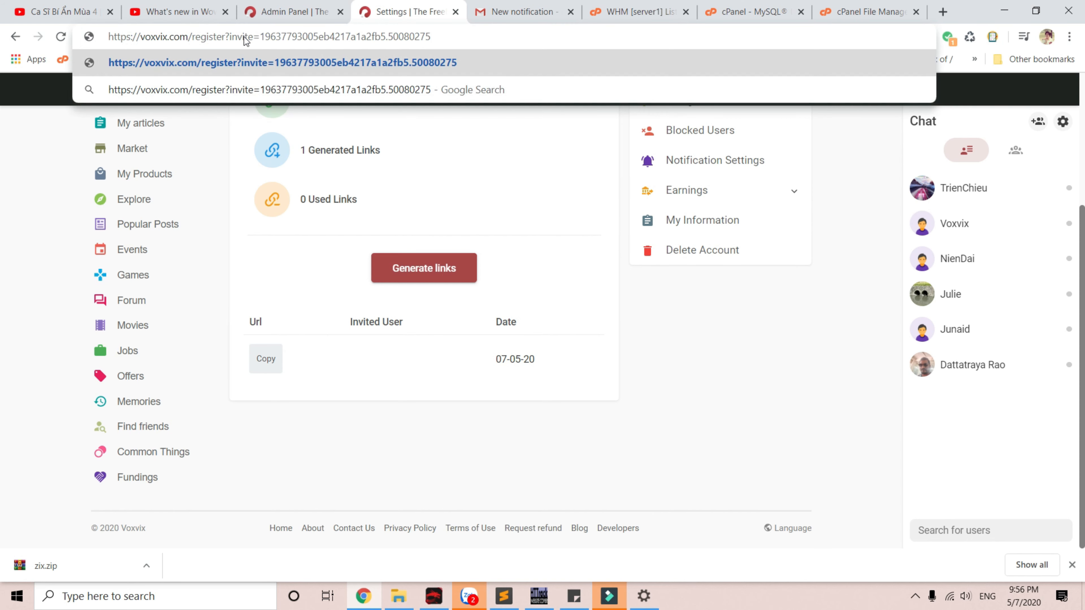
left_click_drag(461, 37, 260, 36)
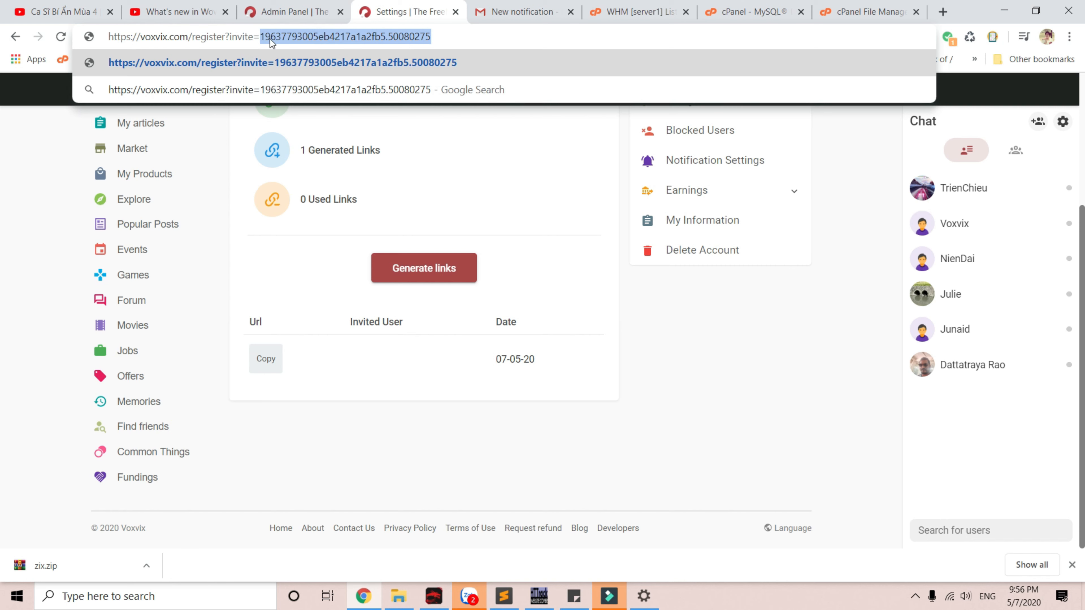
Open the My Affiliates page from the Earnings section of the account settings.
scroll(711, 196, "up", 3)
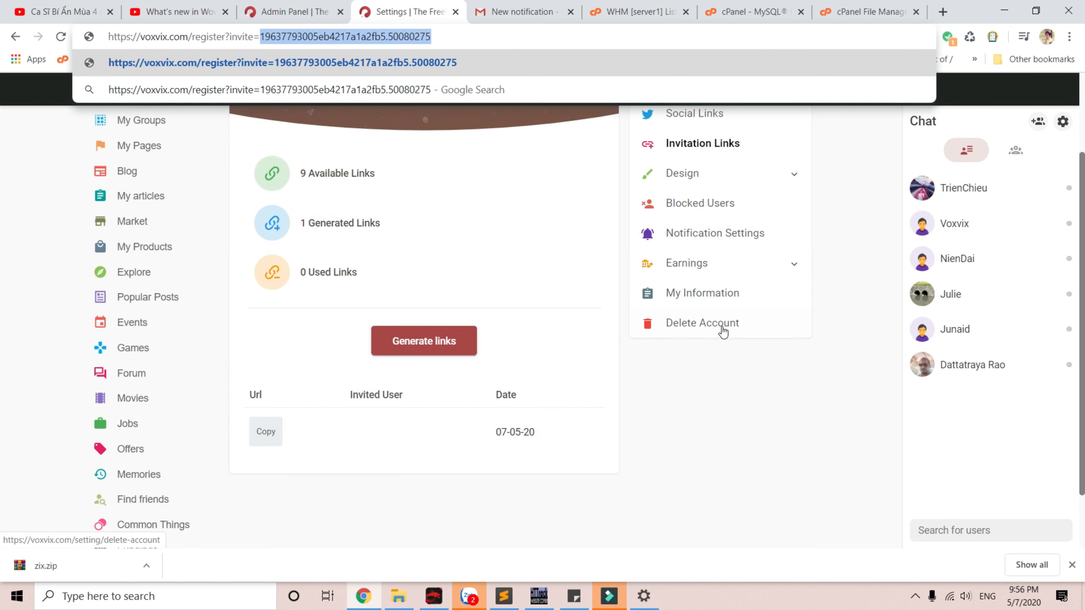
scroll(722, 287, "up", 1)
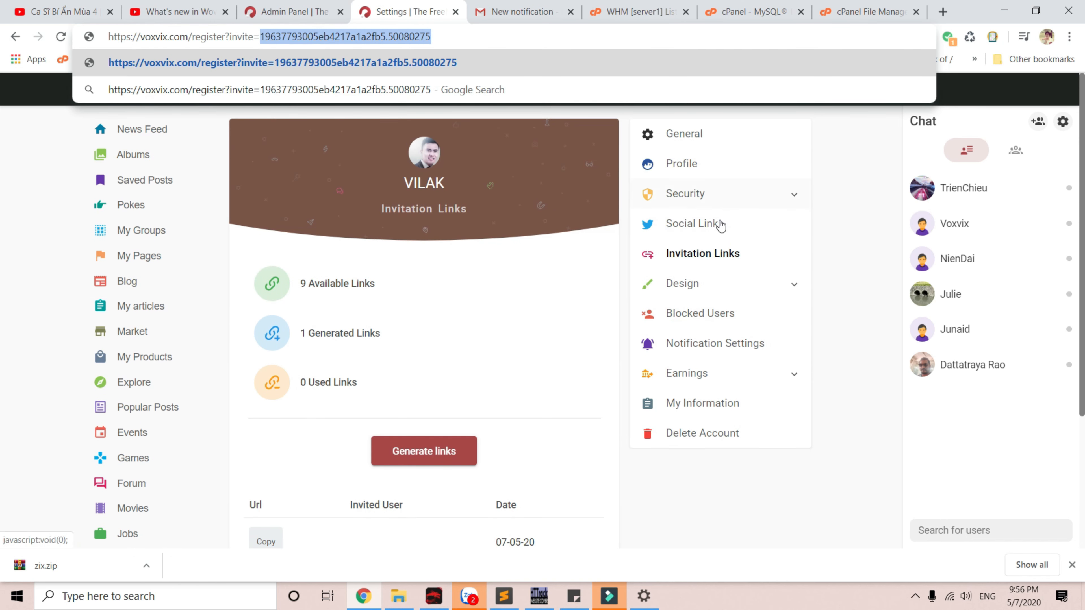
left_click(717, 368)
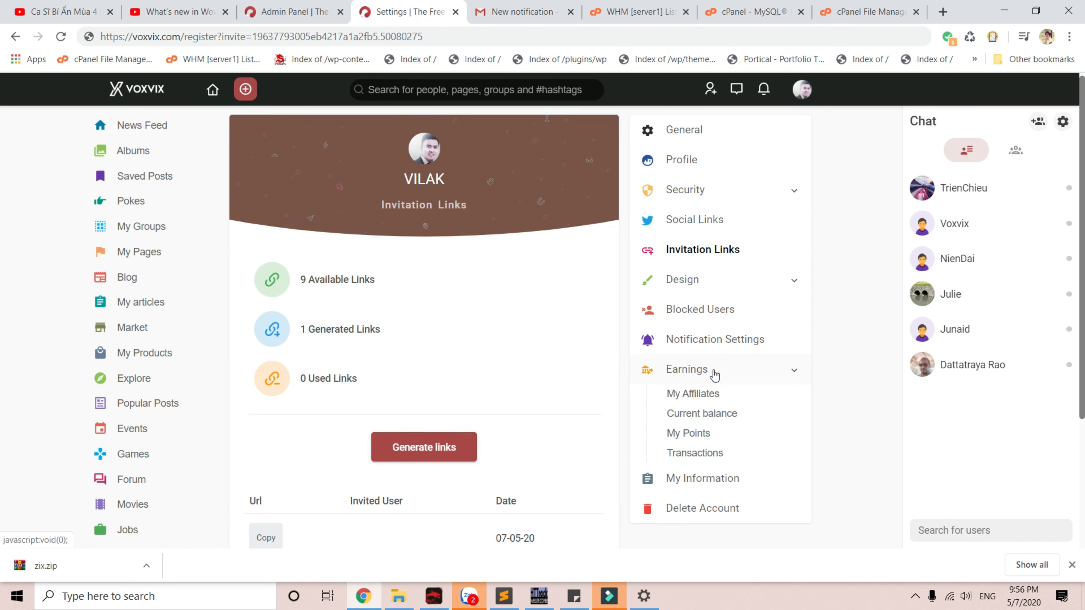
scroll(711, 361, "down", 2)
left_click(705, 315)
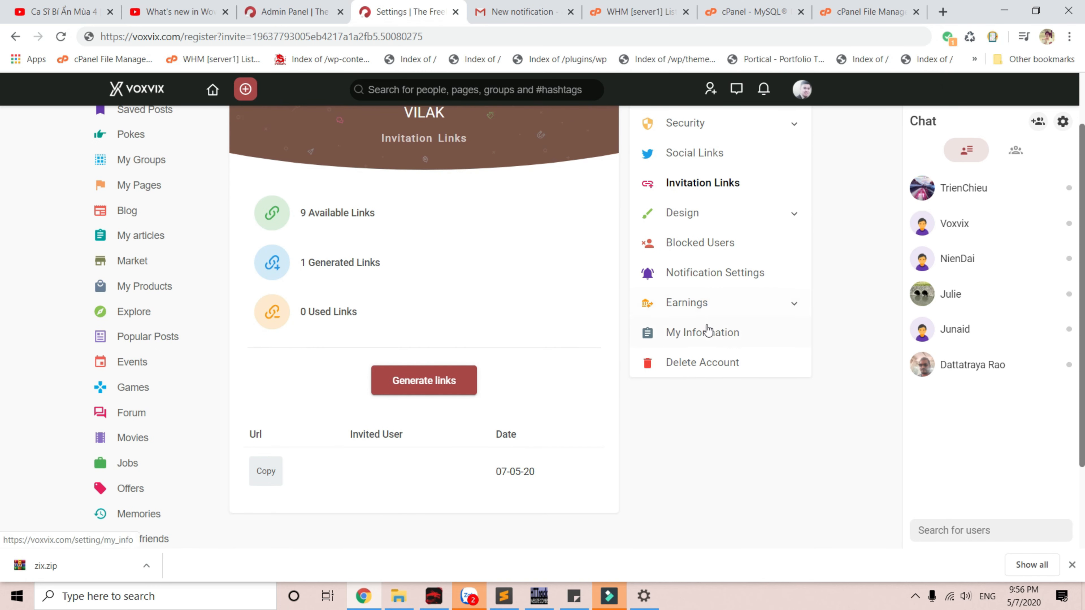
left_click(709, 300)
left_click(707, 328)
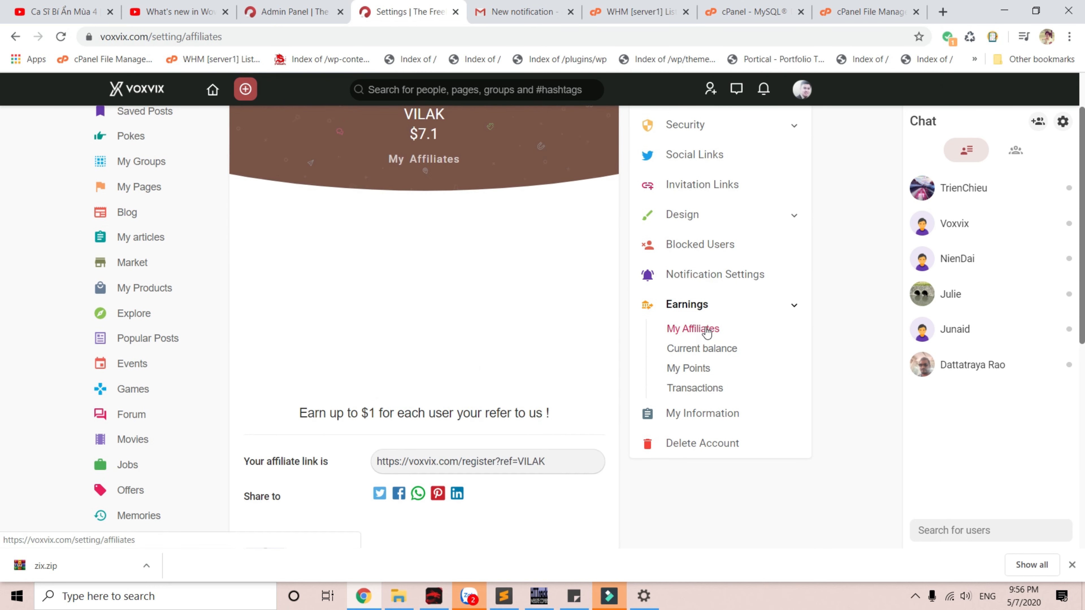
Examine the affiliate link and the list of referred members on the My Affiliates page.
scroll(708, 332, "down", 5)
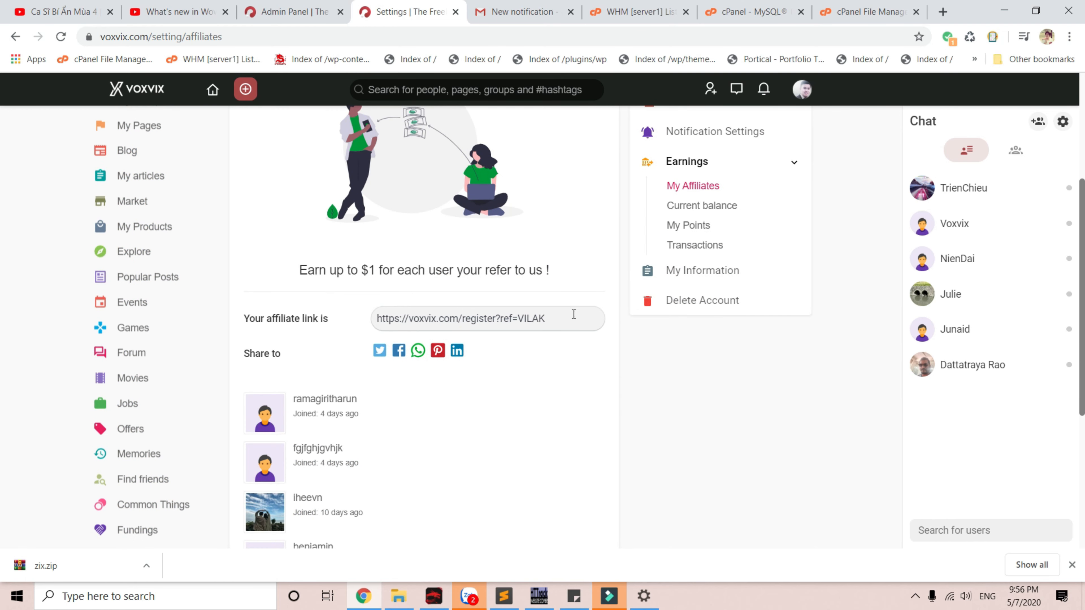
scroll(575, 314, "down", 5)
scroll(576, 314, "up", 5)
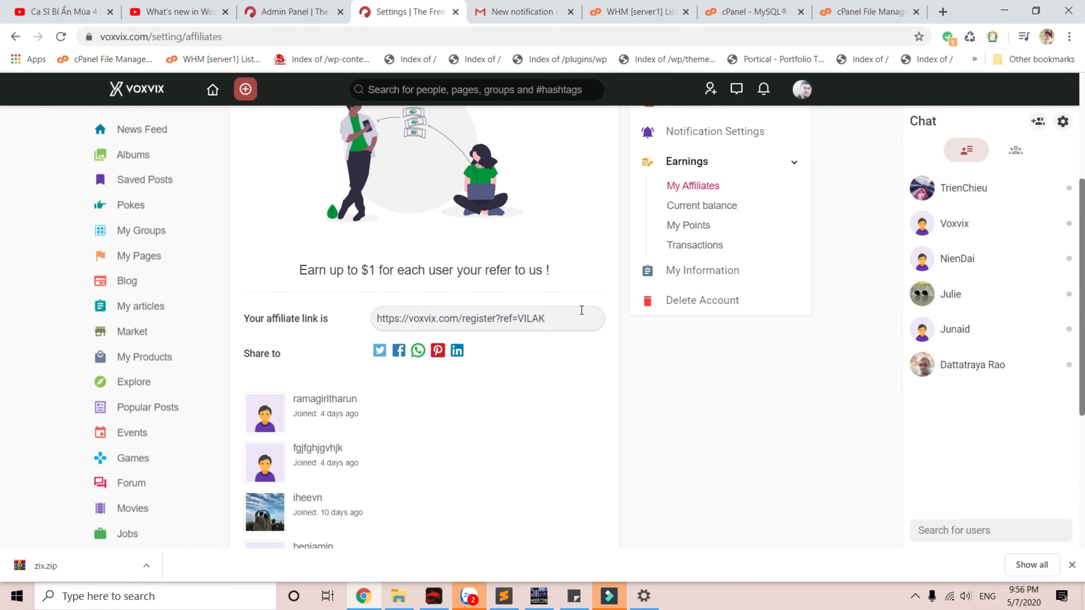
left_click(581, 310)
Paste the invitation link into the address bar again to compare it with the affiliate link, highlighting the end of its code.
left_click(285, 37)
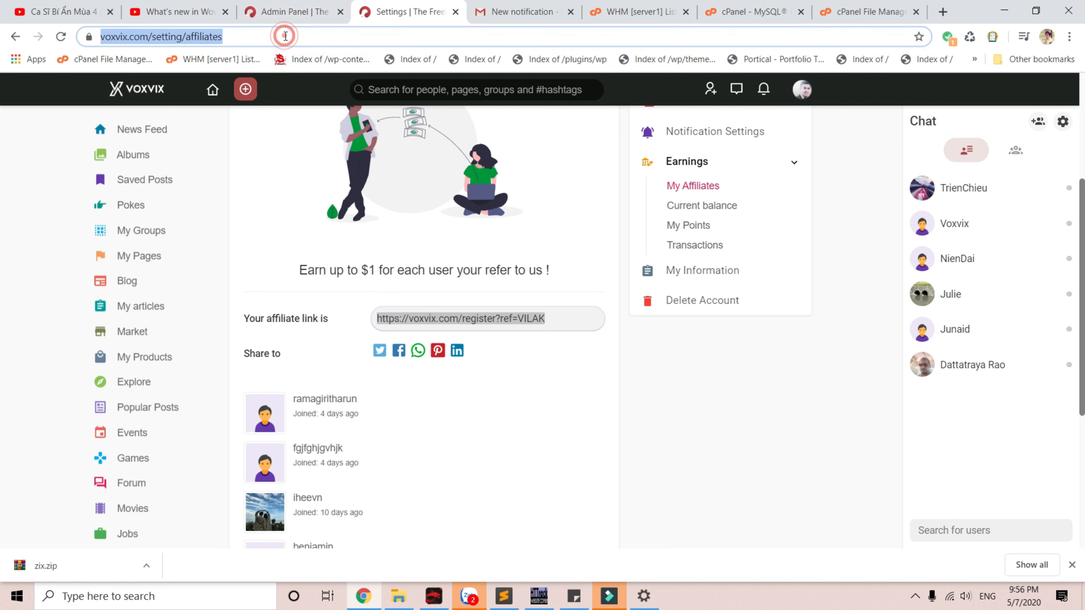
key("ctrl+v")
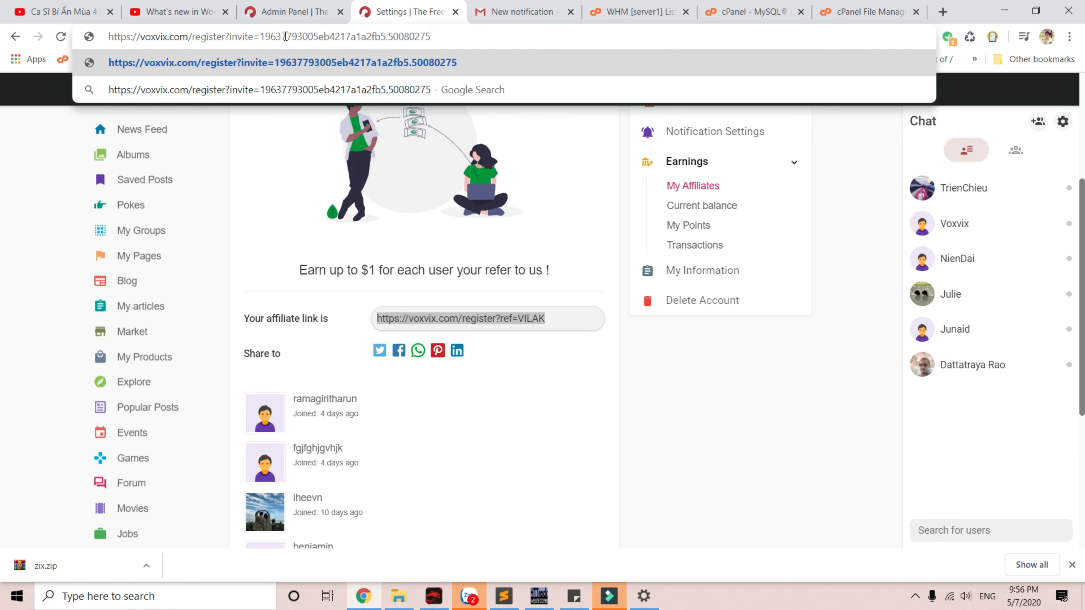
left_click_drag(462, 34, 404, 47)
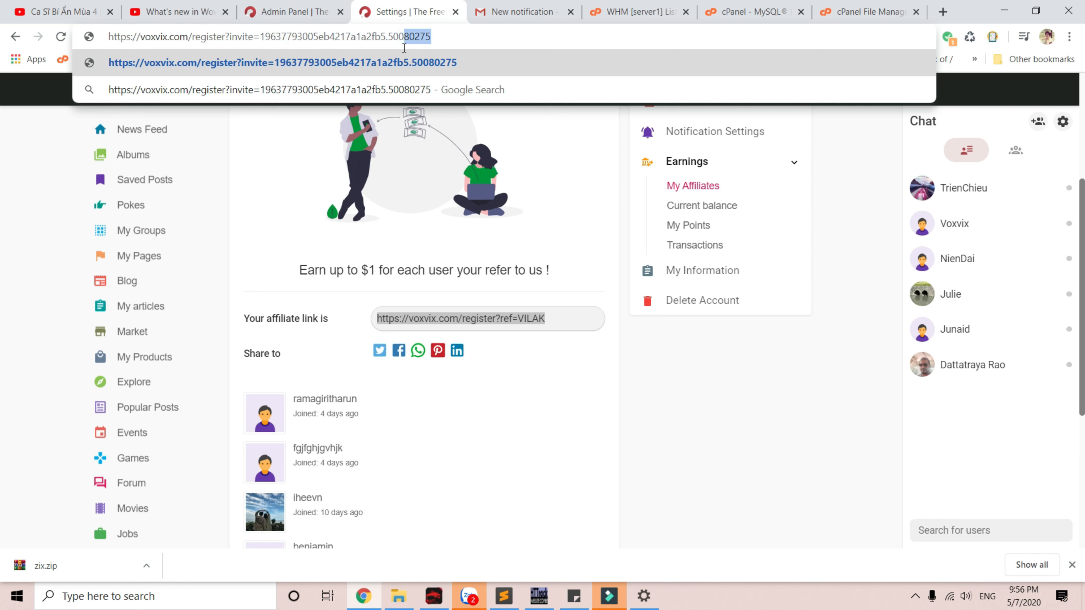
Return to the admin General Settings and review the chat and upload sections, including the help text for File Sharing.
left_click(334, 6)
scroll(681, 302, "up", 8)
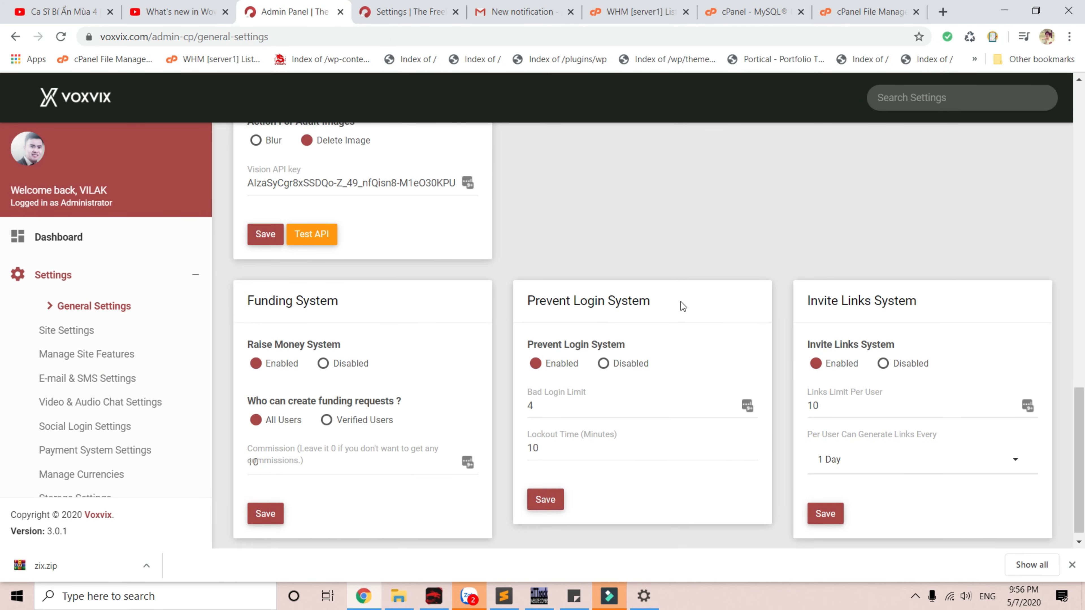
scroll(672, 299, "up", 8)
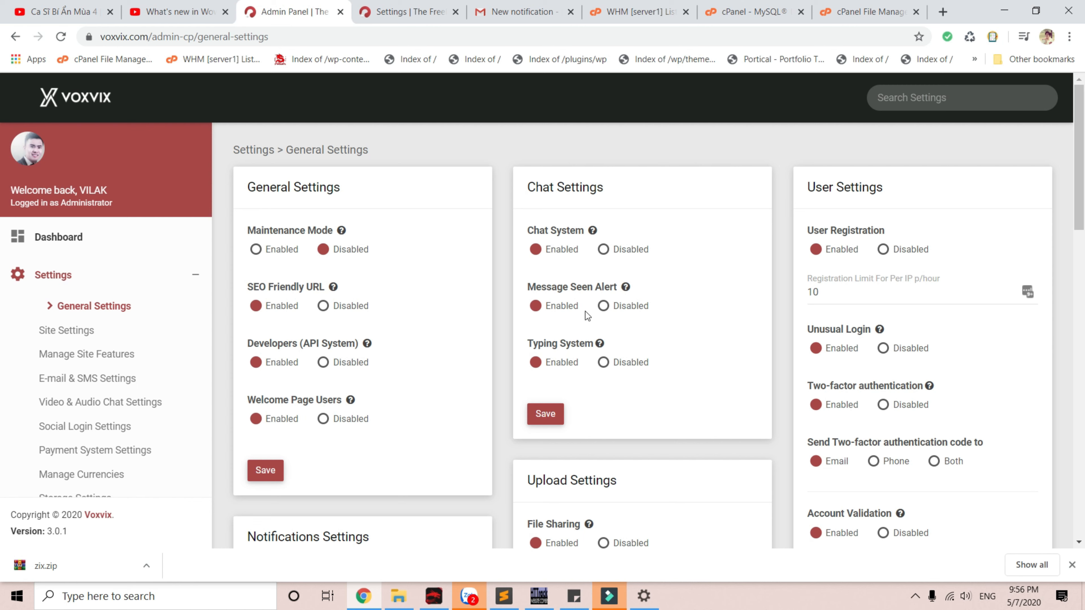
scroll(542, 374, "down", 2)
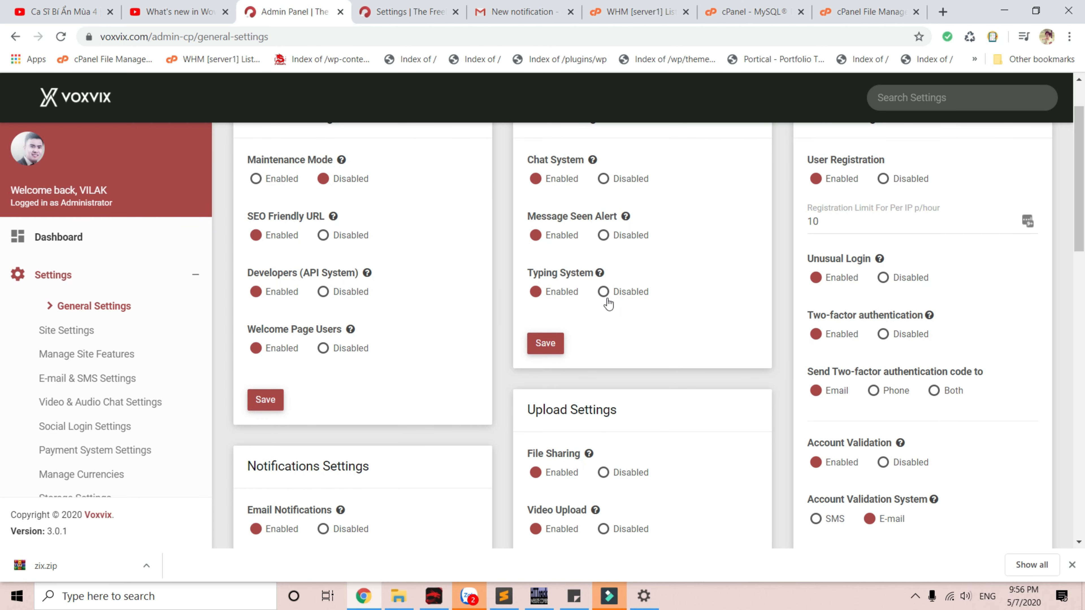
scroll(608, 304, "down", 6)
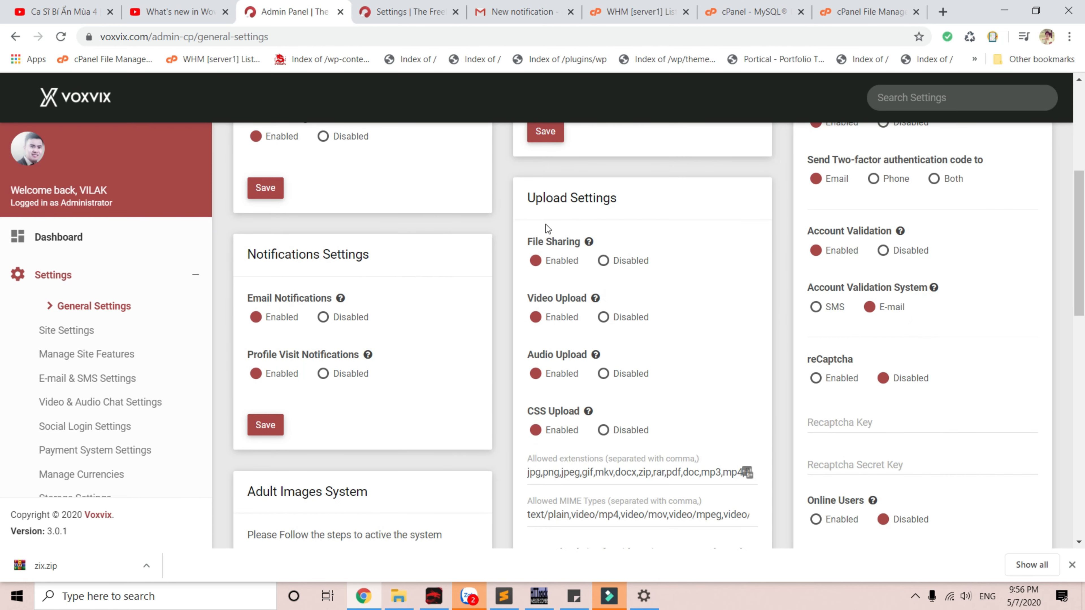
mouse_move(585, 248)
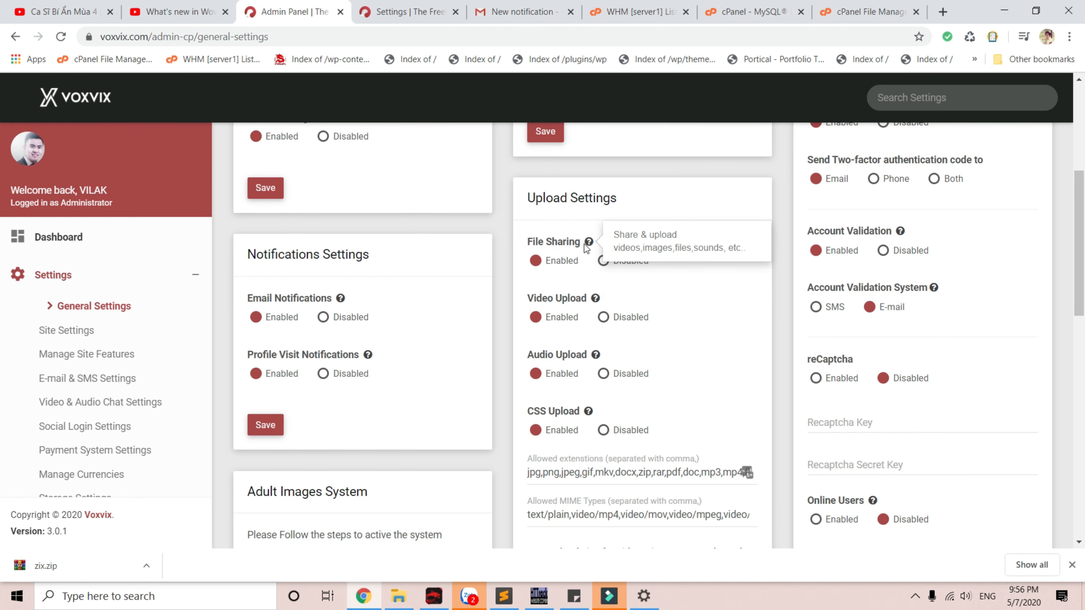
Send the image file 404 from the Desktop in the chat with the first listed contact, and view it enlarged.
left_click(402, 9)
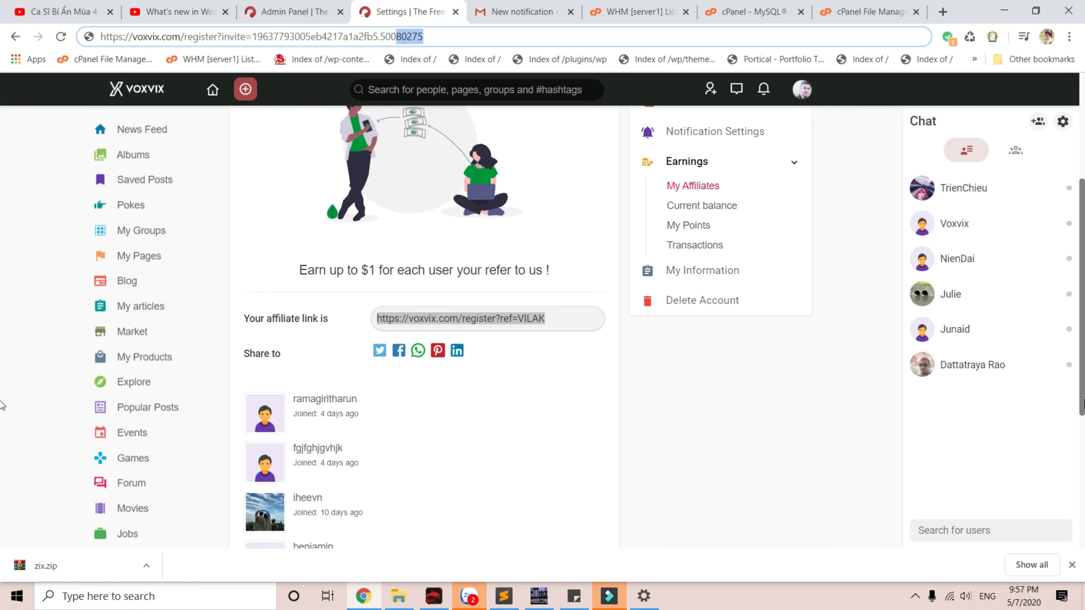
left_click(958, 187)
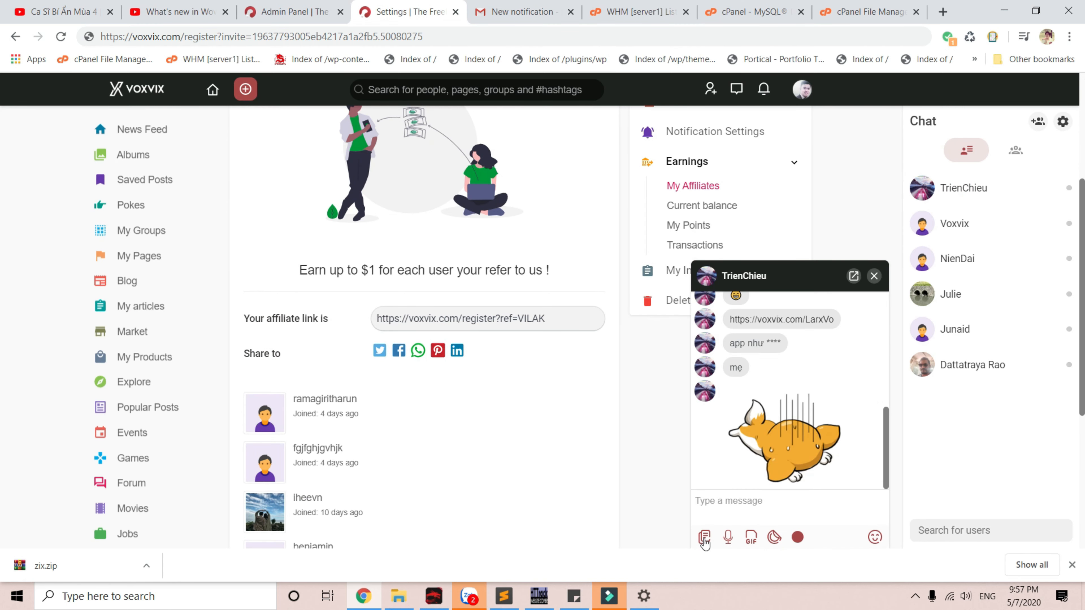
left_click(704, 538)
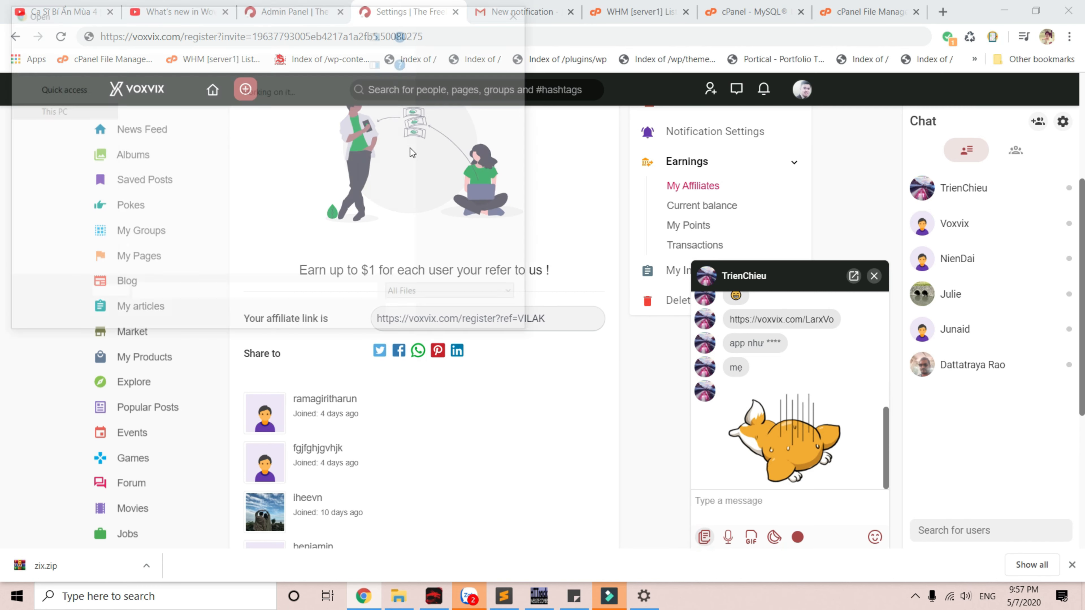
left_click(321, 139)
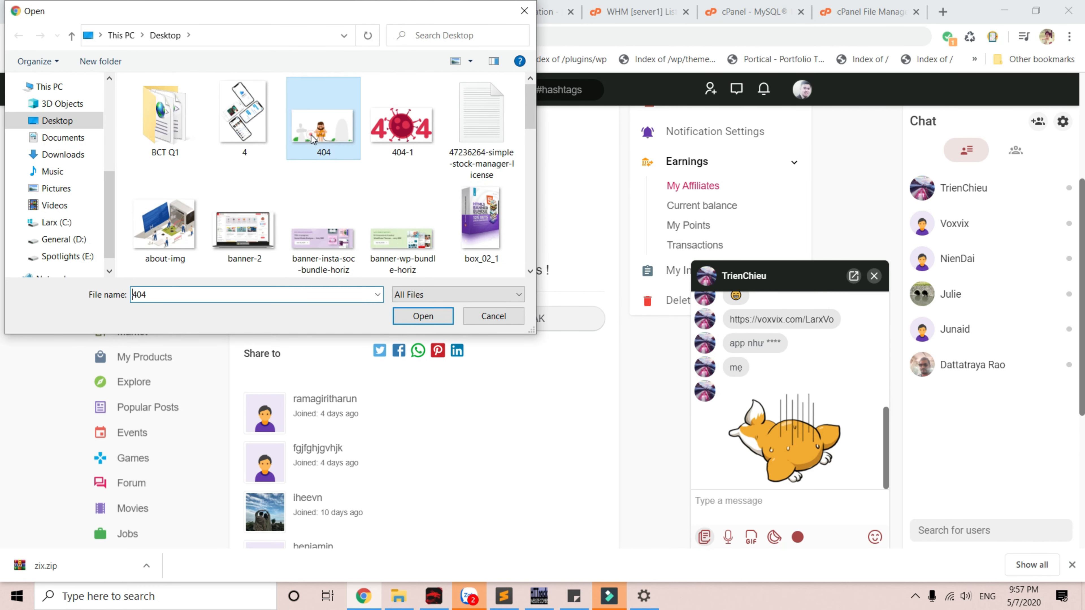
left_click(413, 317)
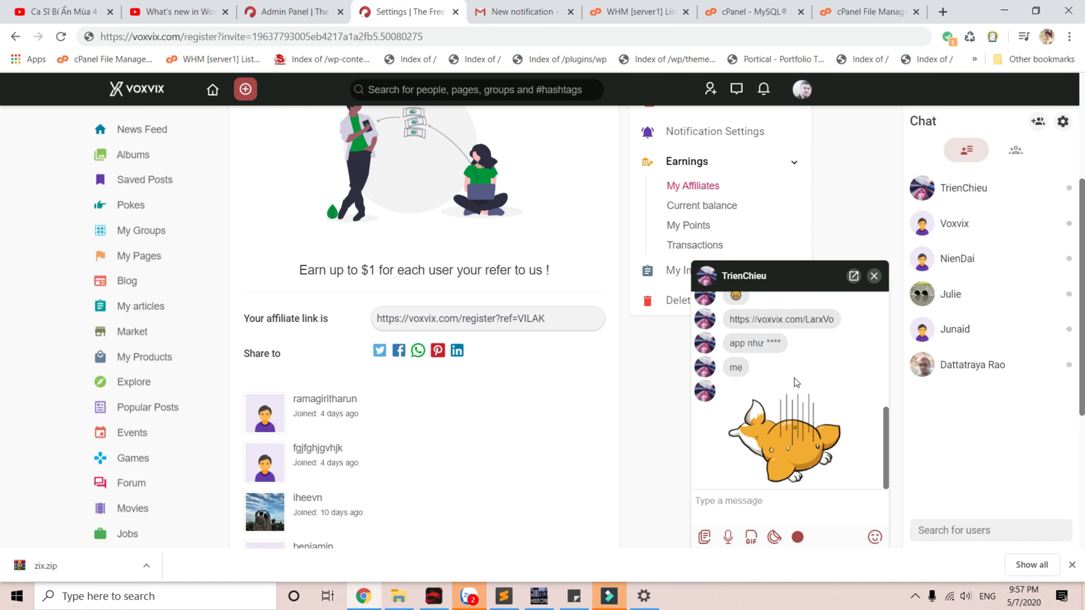
left_click(827, 447)
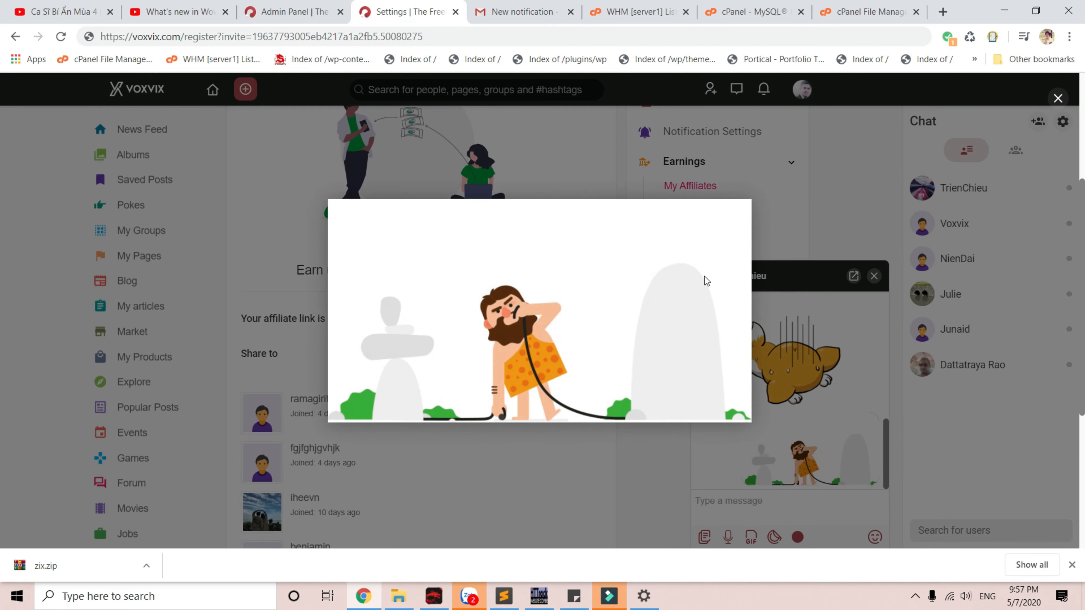
left_click(375, 170)
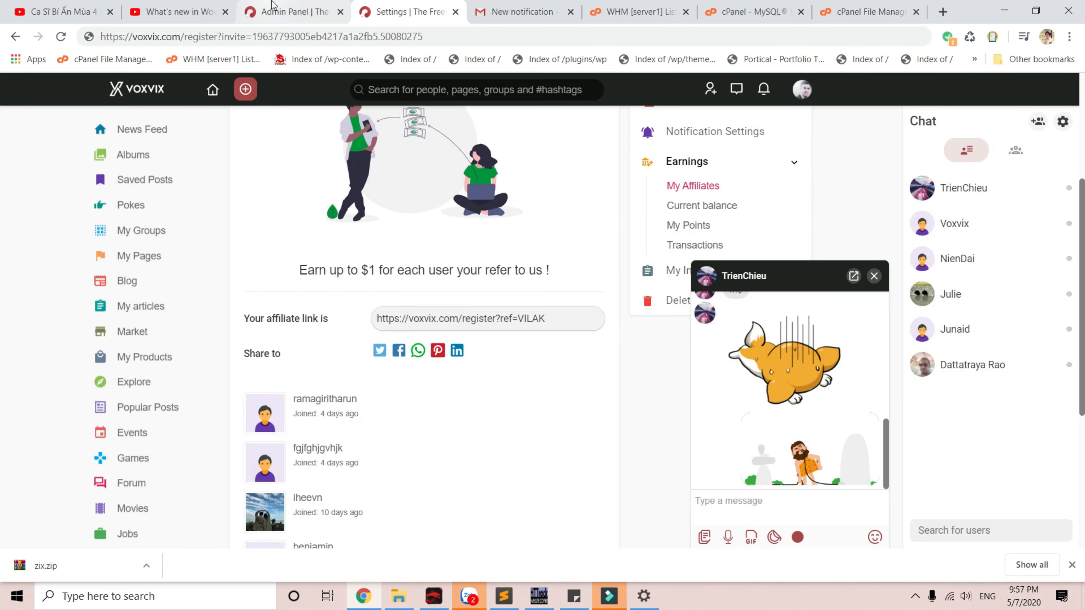
Compare the Video Upload option in the admin General Settings with the attachment tools of the open chat.
left_click(271, 12)
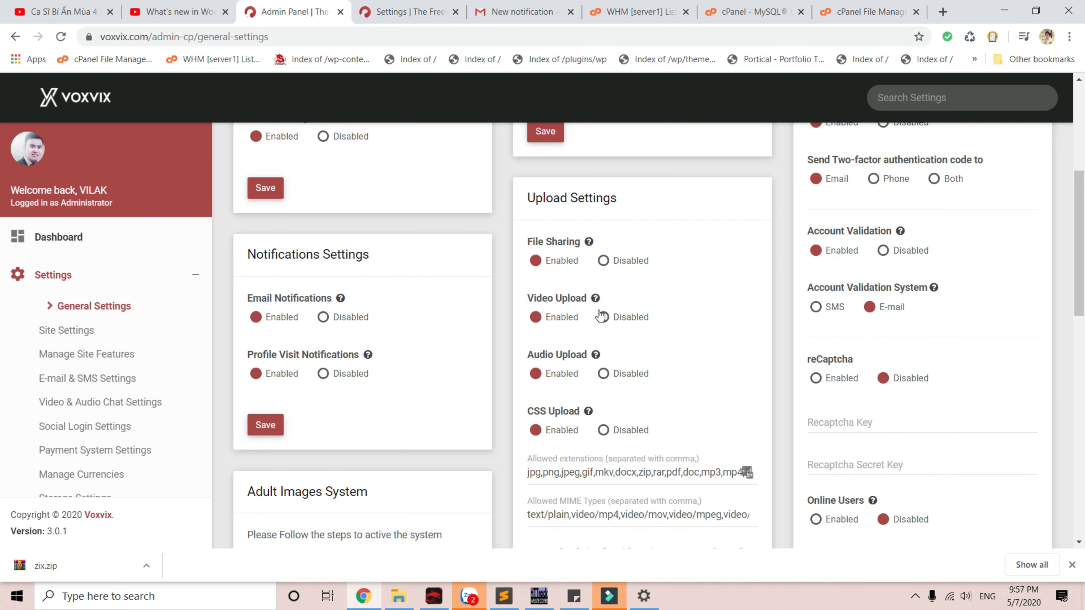
mouse_move(597, 301)
left_click(406, 12)
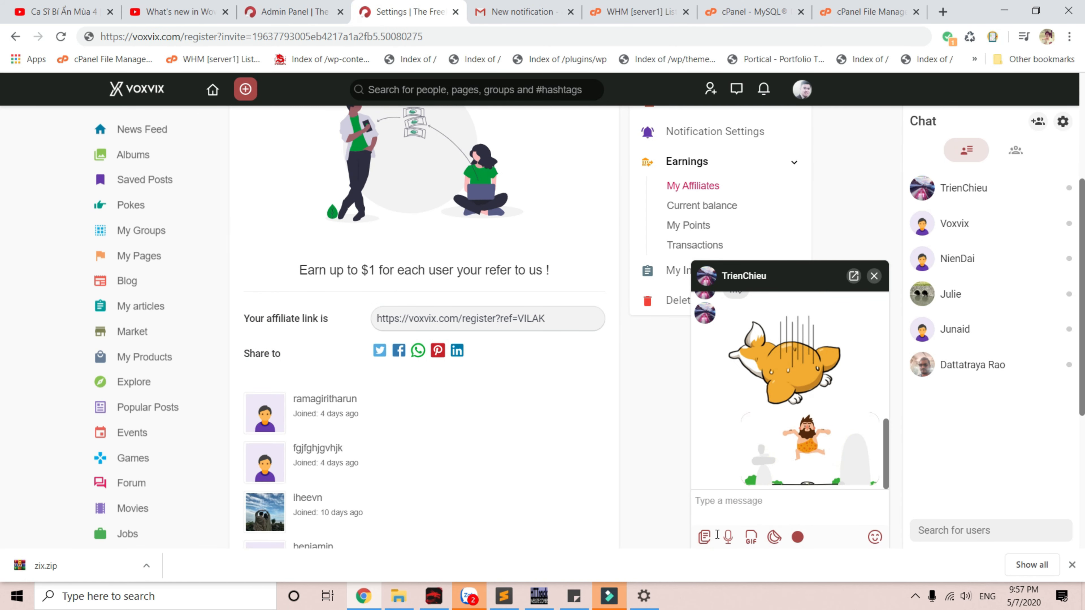
left_click(321, 9)
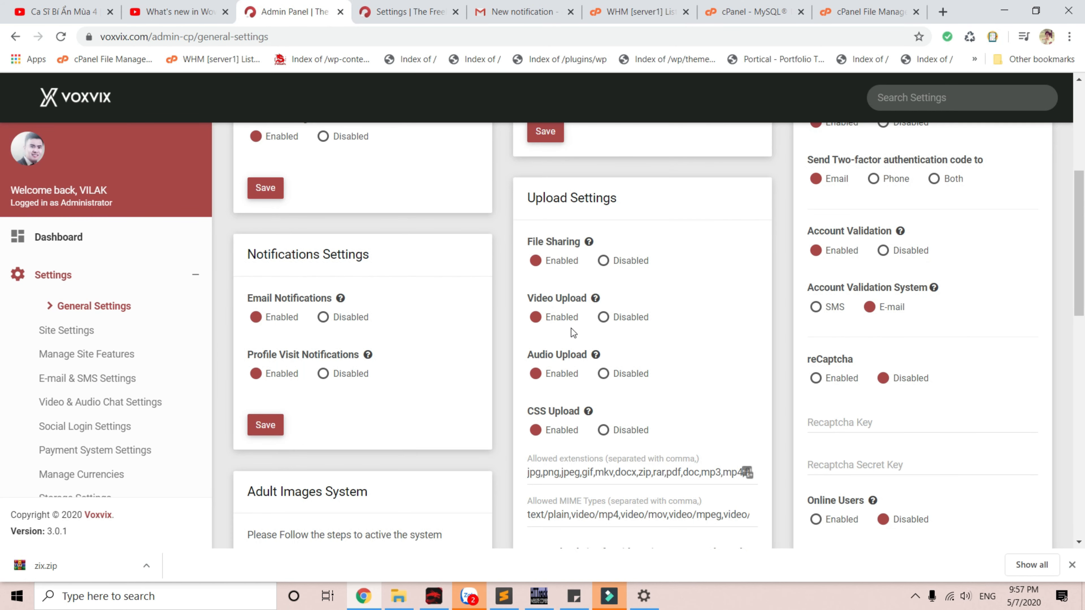
scroll(571, 328, "down", 1)
Return to the site's home feed and expand the post composer to show its upload options.
left_click(385, 12)
scroll(469, 256, "up", 3)
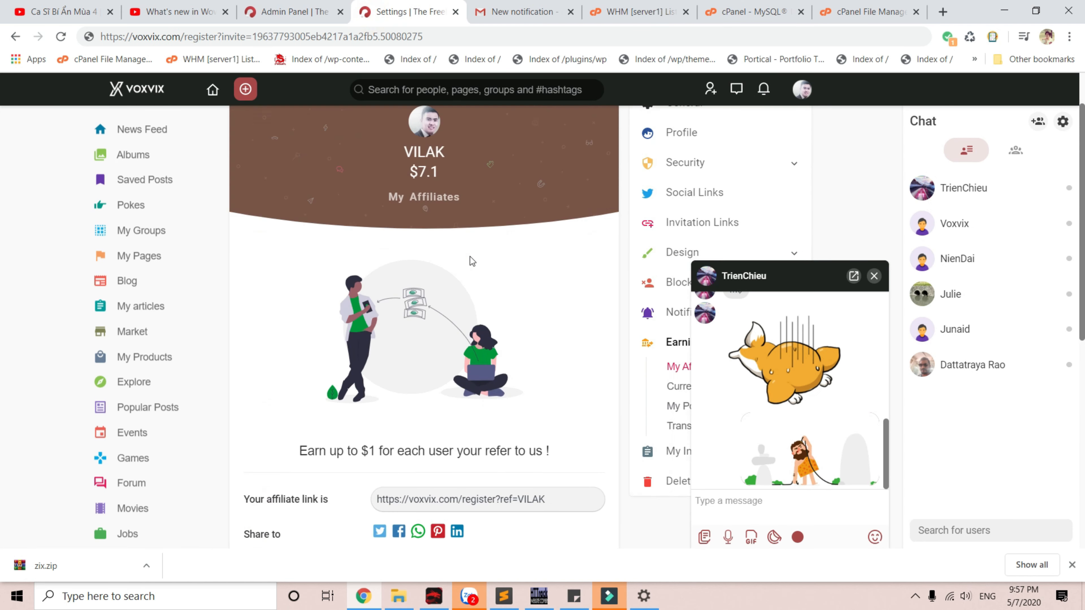
left_click(146, 91)
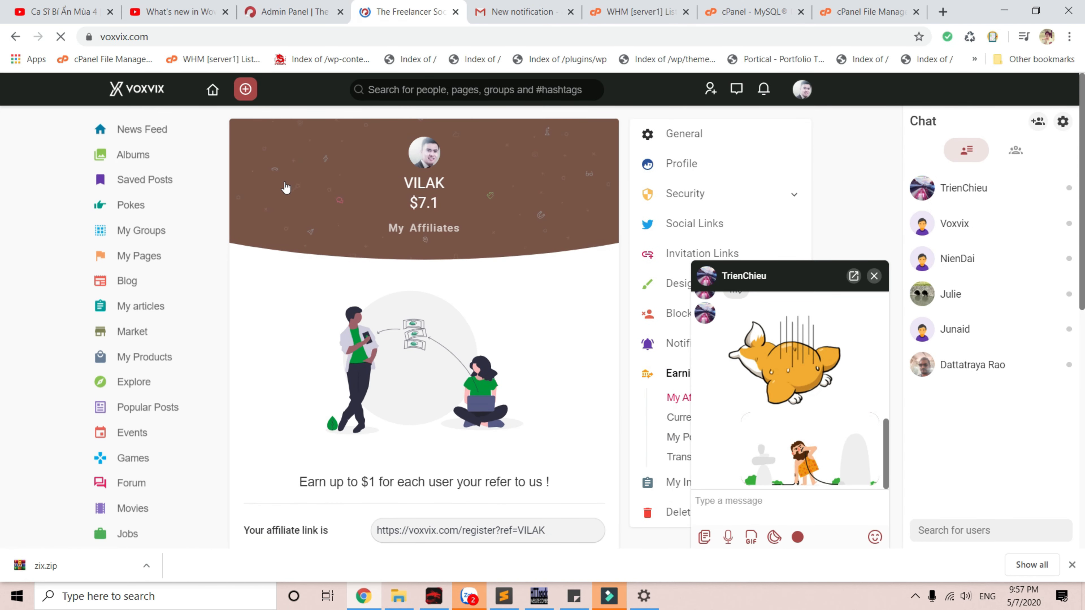
scroll(377, 318, "down", 3)
left_click(380, 239)
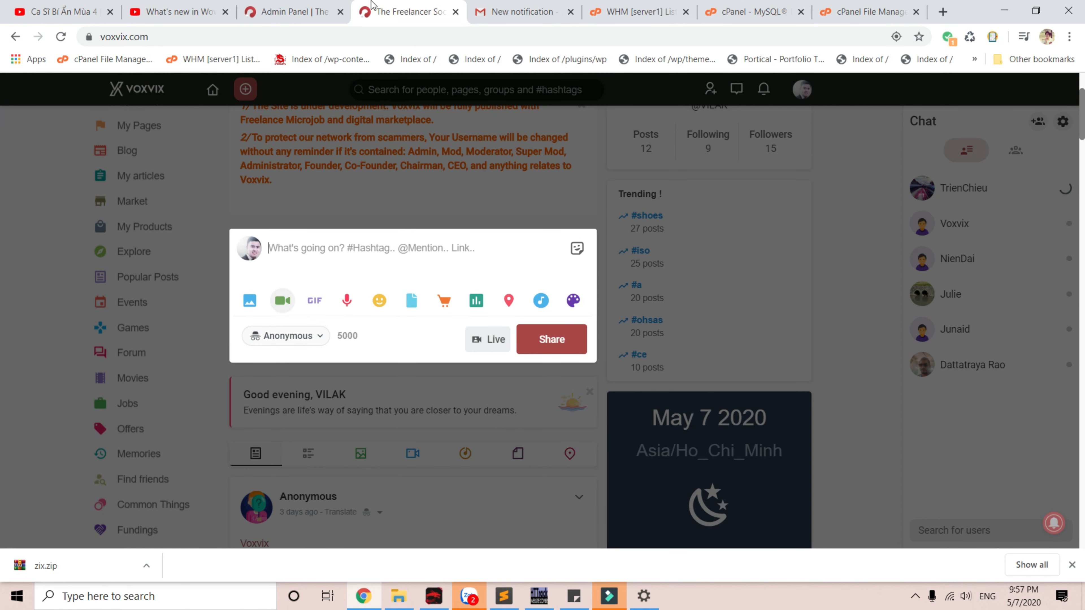
Compare the Audio Upload option in the admin Upload Settings with the music upload tool in the post composer.
left_click(295, 11)
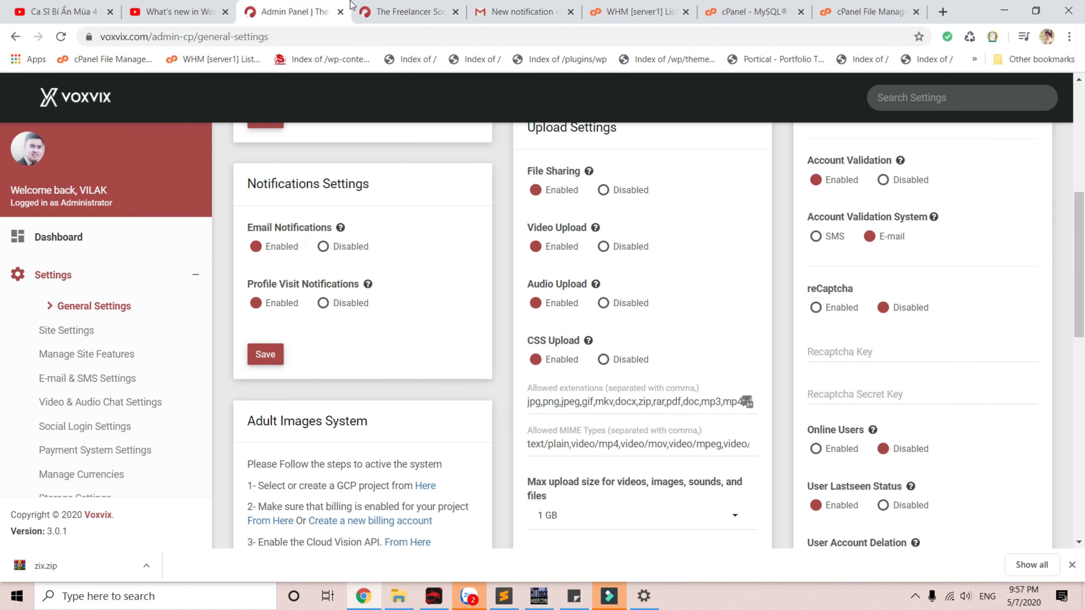
left_click(387, 11)
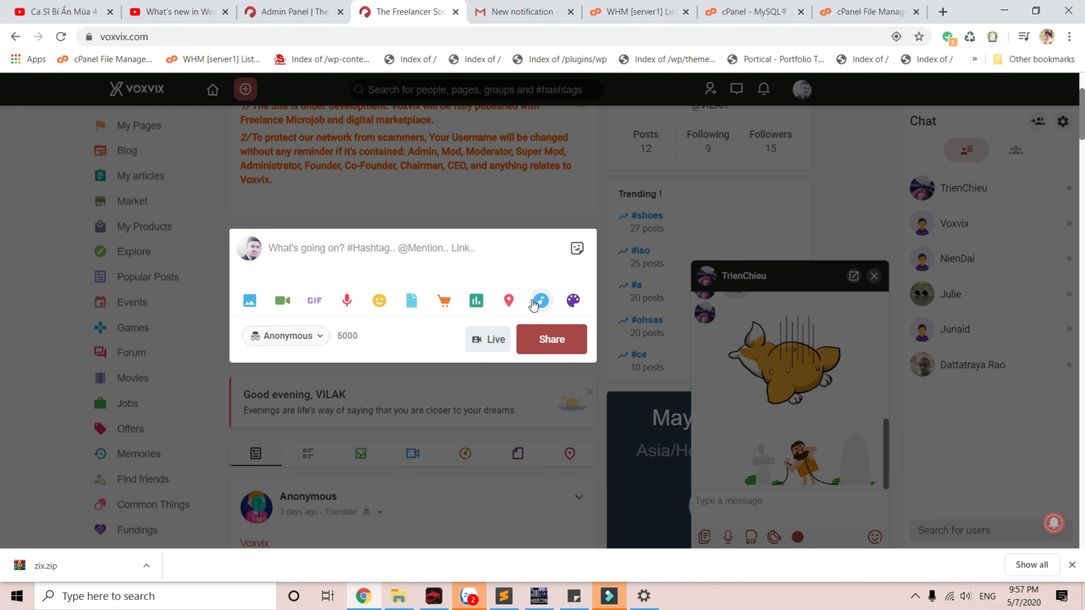
left_click(295, 12)
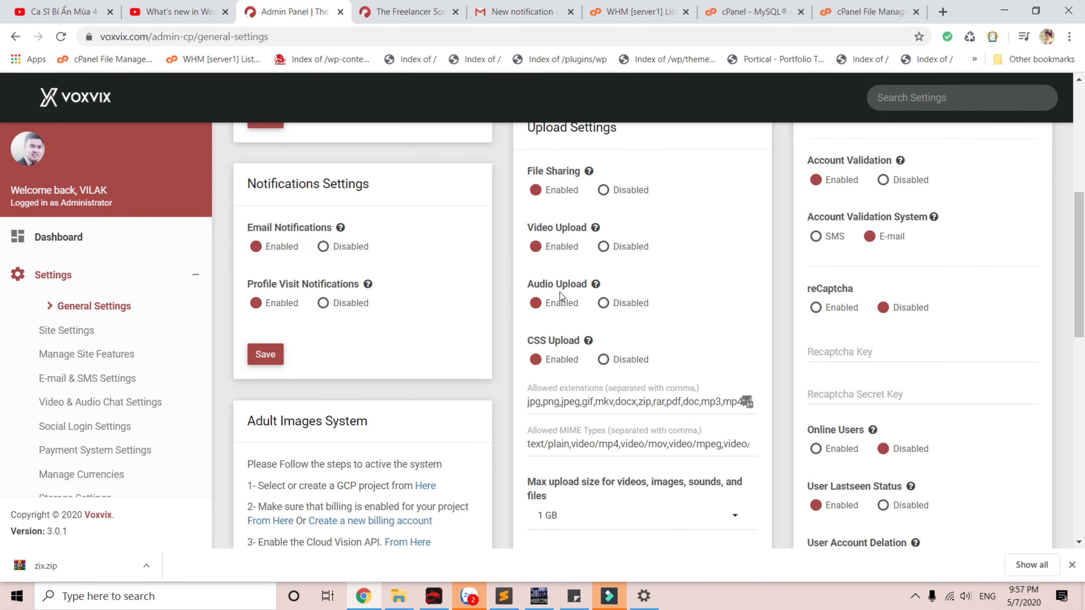
scroll(559, 292, "down", 5)
Open the Design page of the account settings, where a background and a CSS file can be uploaded.
left_click(408, 11)
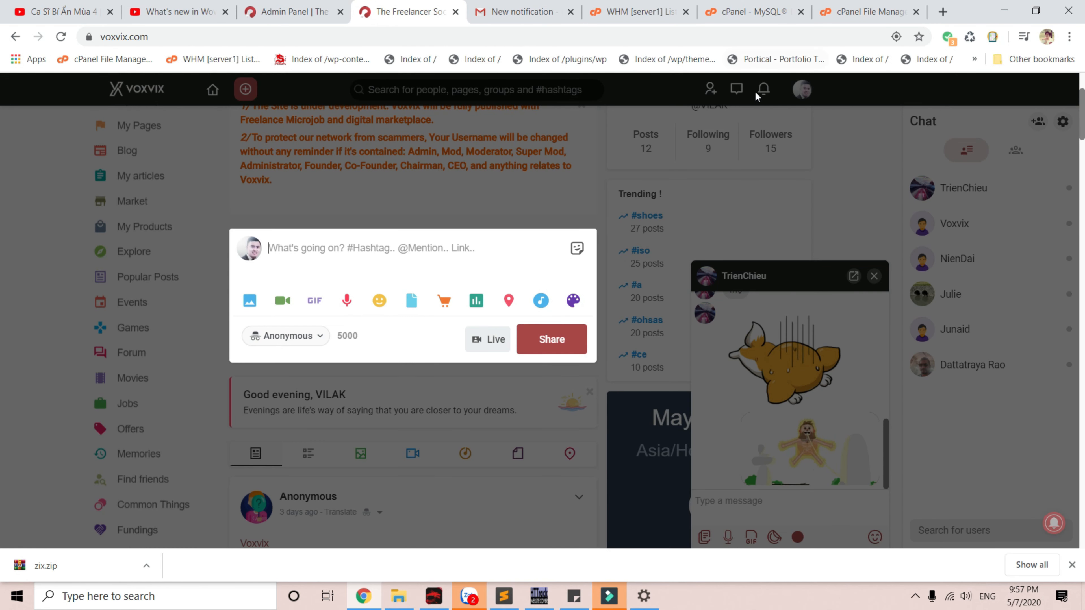
left_click(803, 88)
left_click(803, 88)
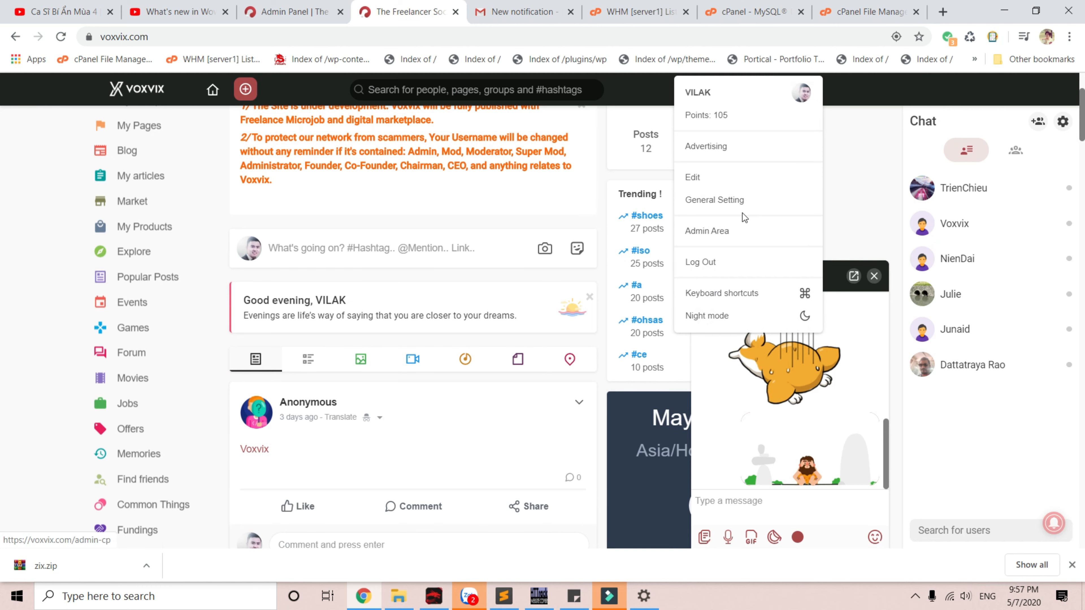
left_click(743, 201)
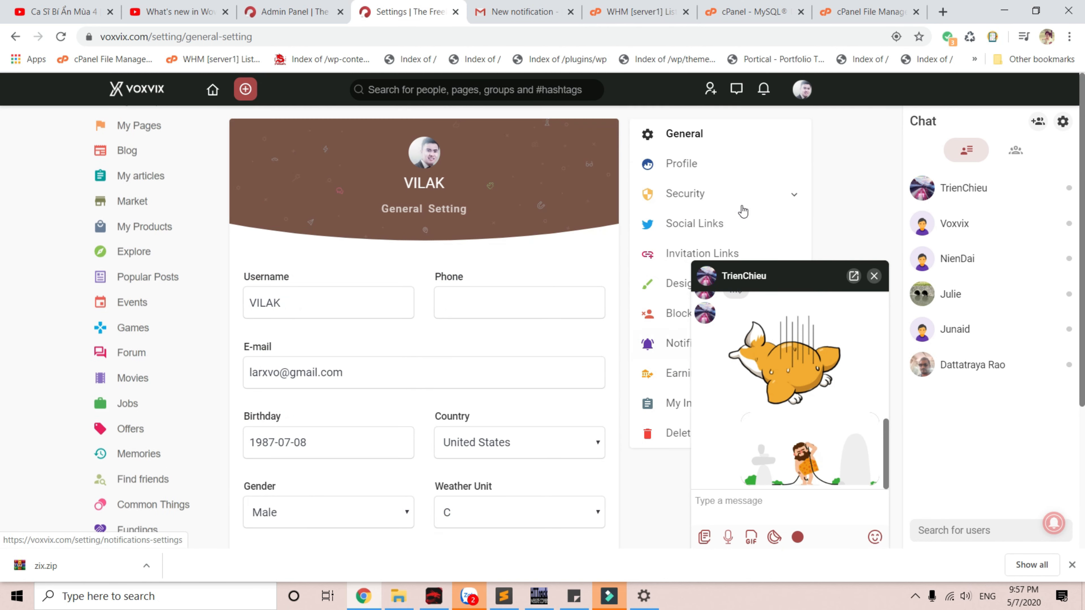
scroll(704, 209, "down", 3)
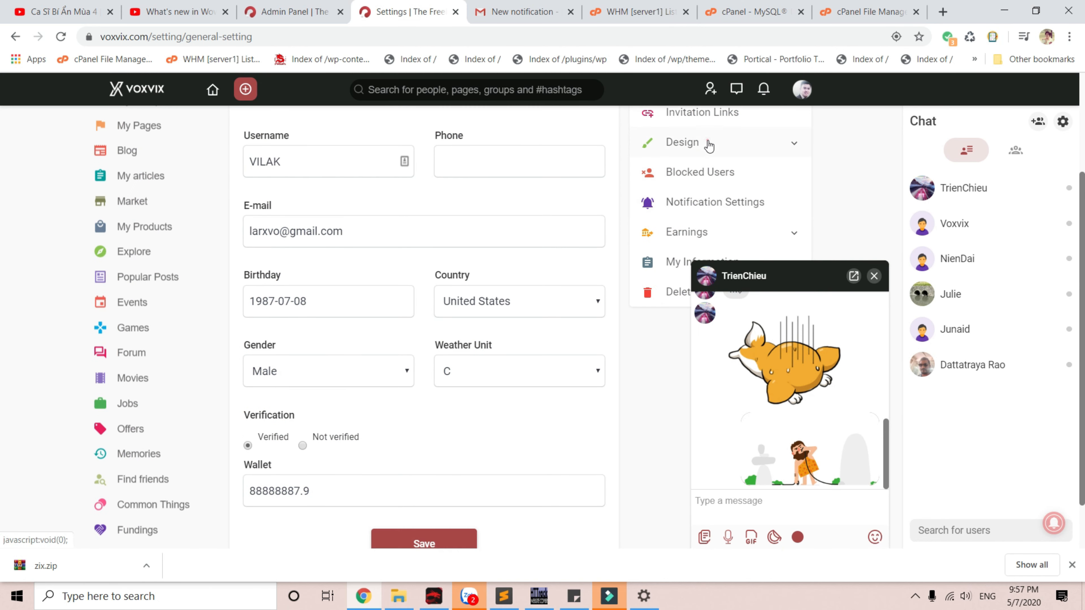
left_click(707, 143)
left_click(687, 166)
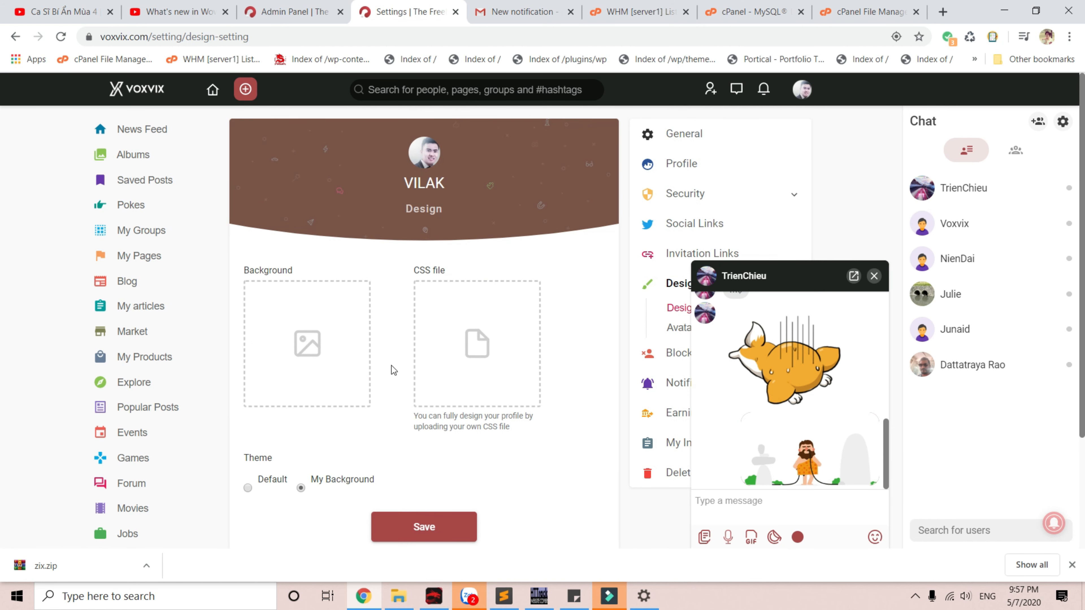
Set the profile theme to Default on the Design page and save the change.
left_click(256, 487)
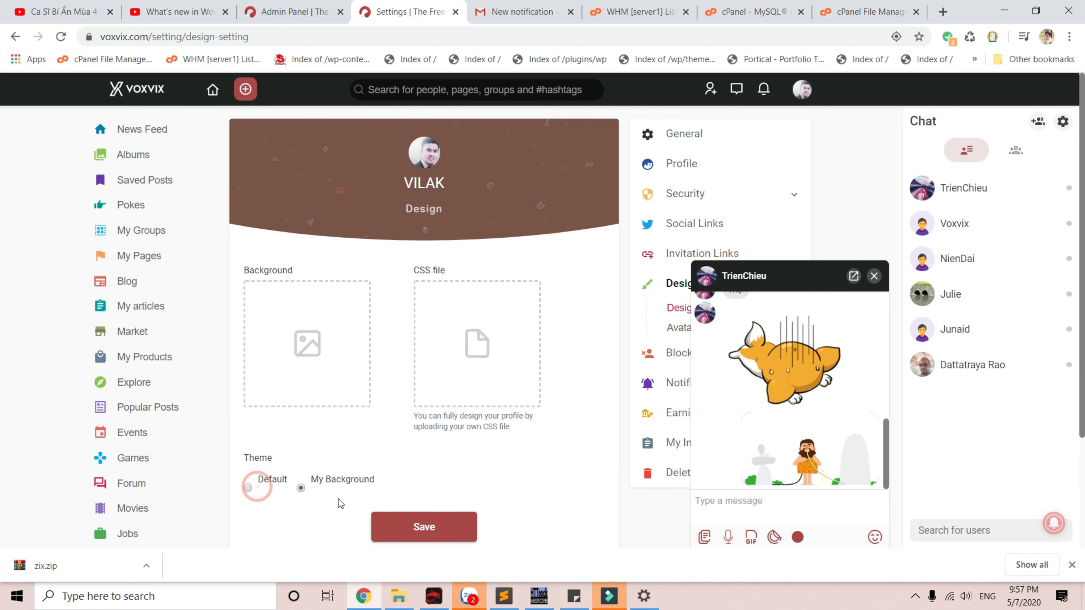
left_click(248, 488)
left_click(424, 527)
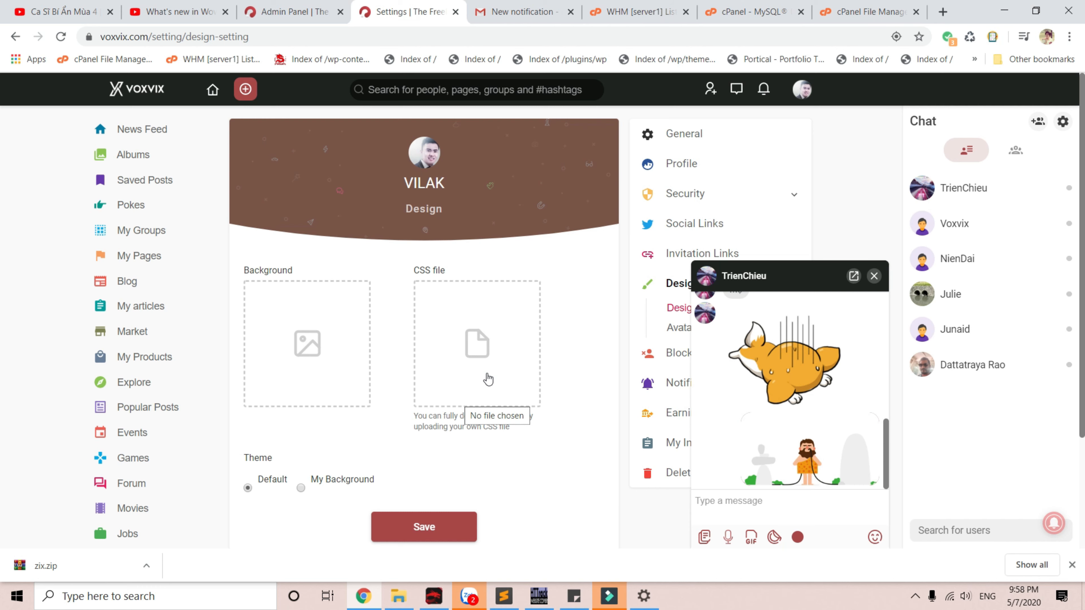
Open the account's own profile page and look over its cover and timeline.
left_click(802, 90)
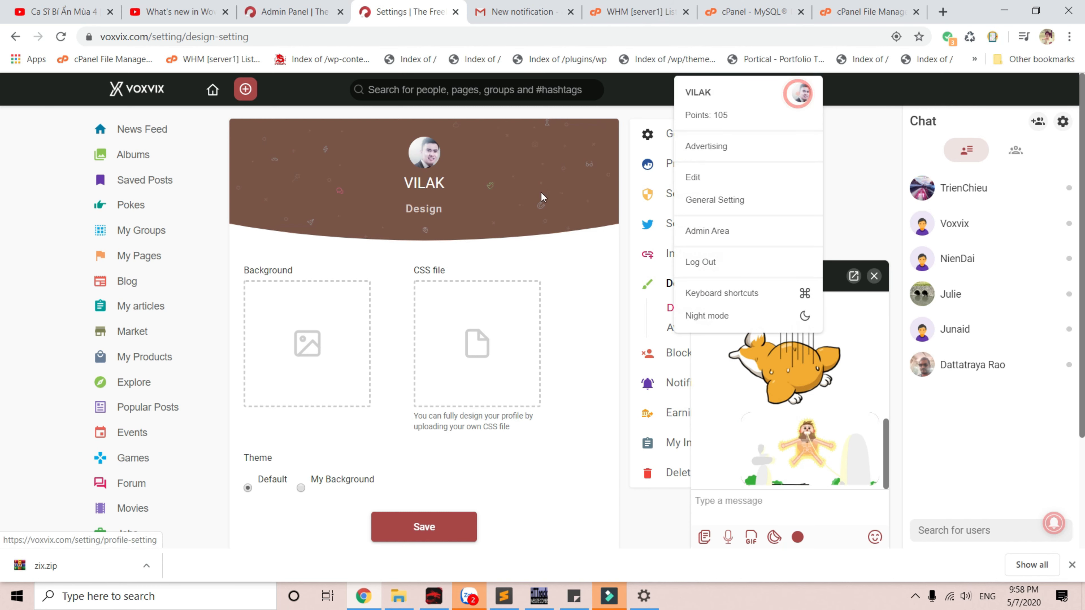
left_click(702, 106)
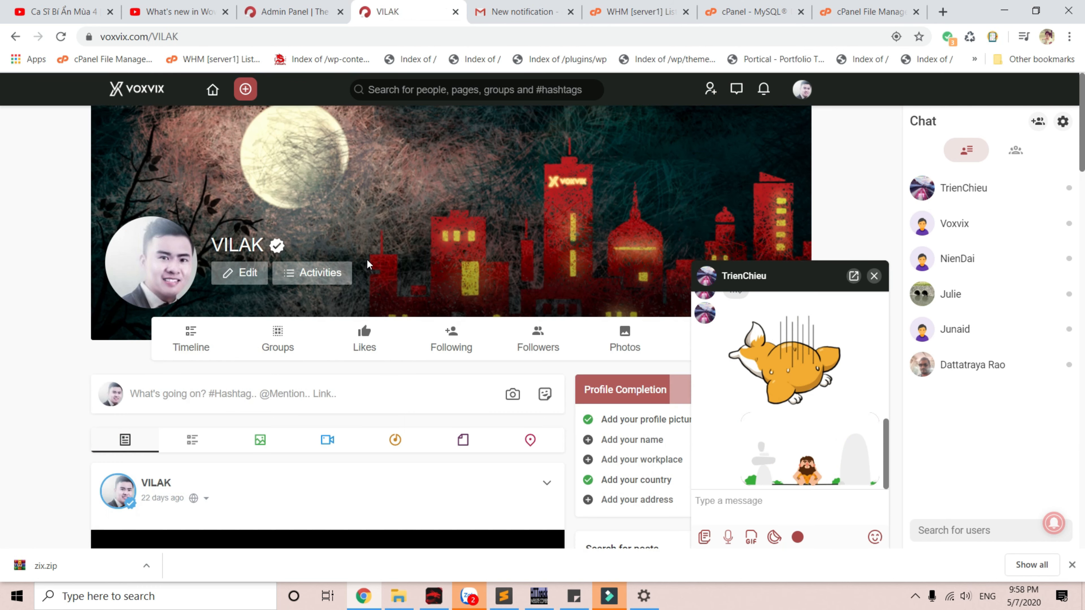
scroll(453, 342, "down", 4)
scroll(453, 342, "up", 4)
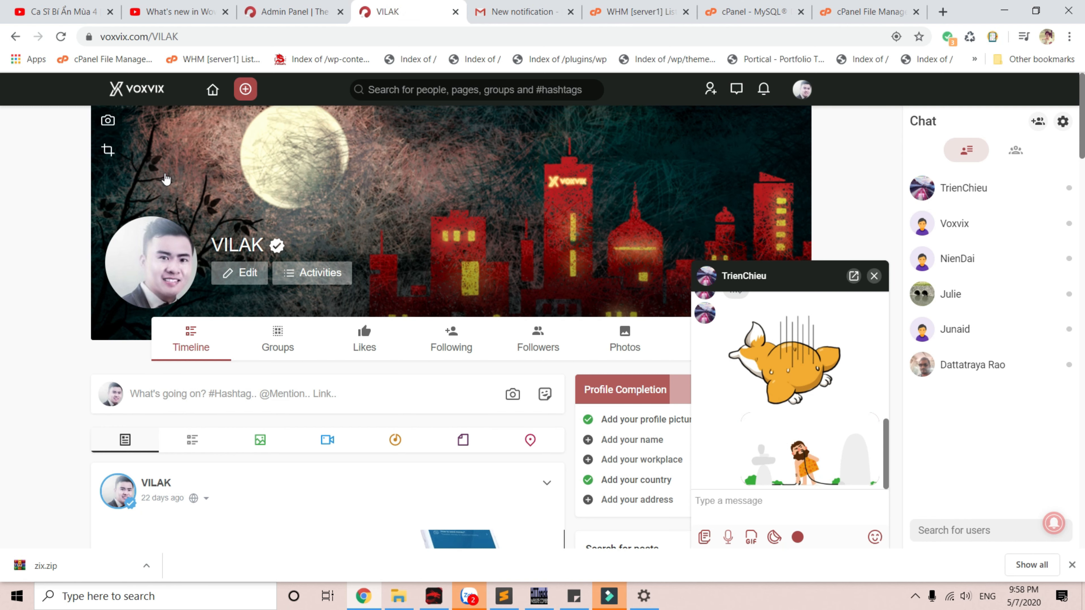
Inspect the profile's cover image code, switch from the mobile preview to desktop view, close the developer tools and look over the profile.
right_click(230, 144)
left_click(301, 267)
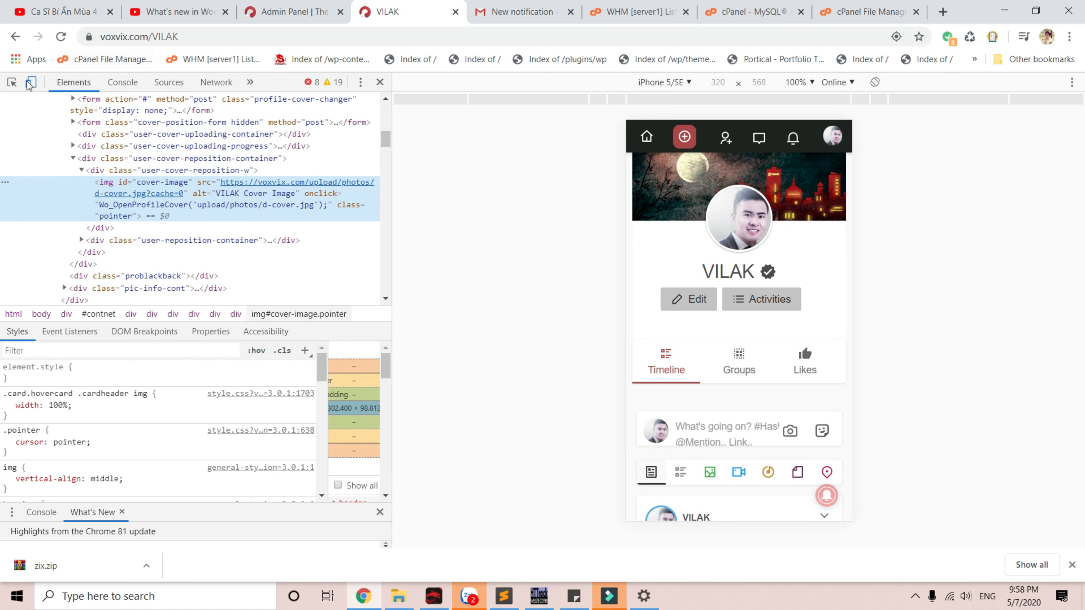
left_click(30, 82)
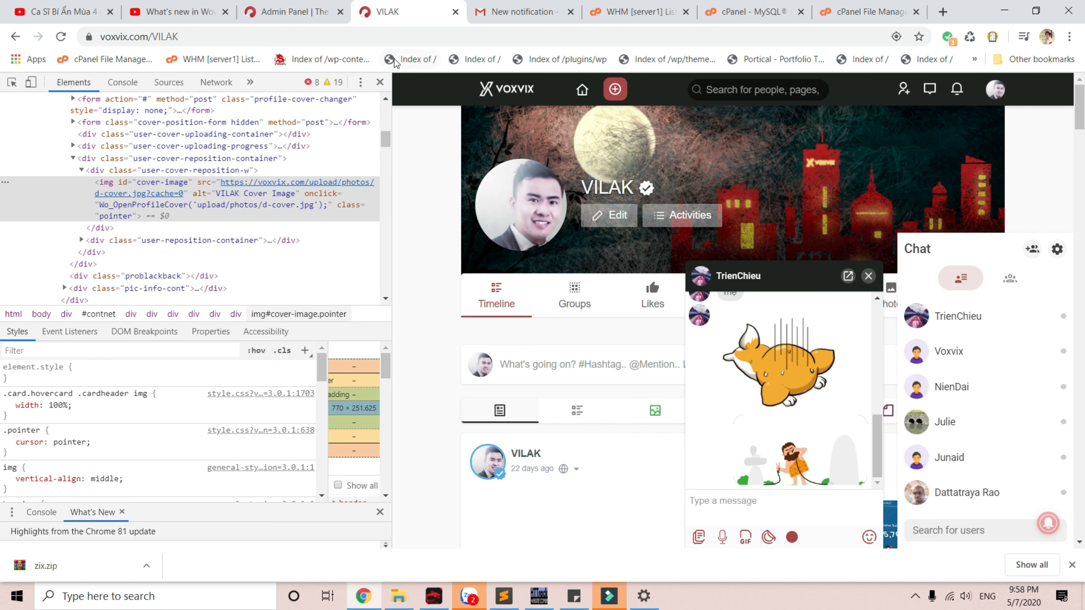
key("F12")
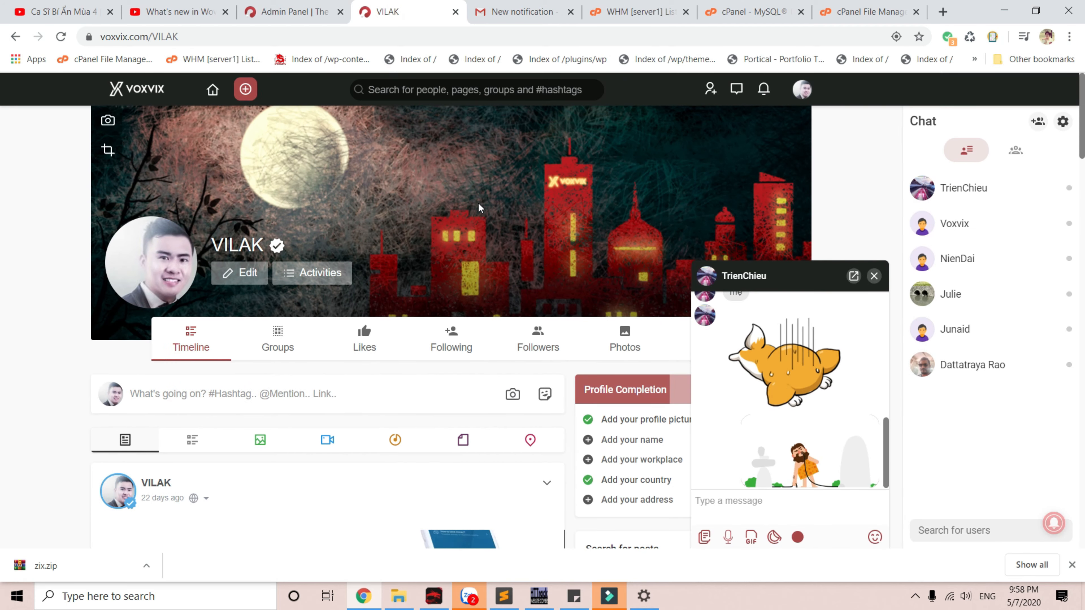
scroll(417, 186, "down", 10)
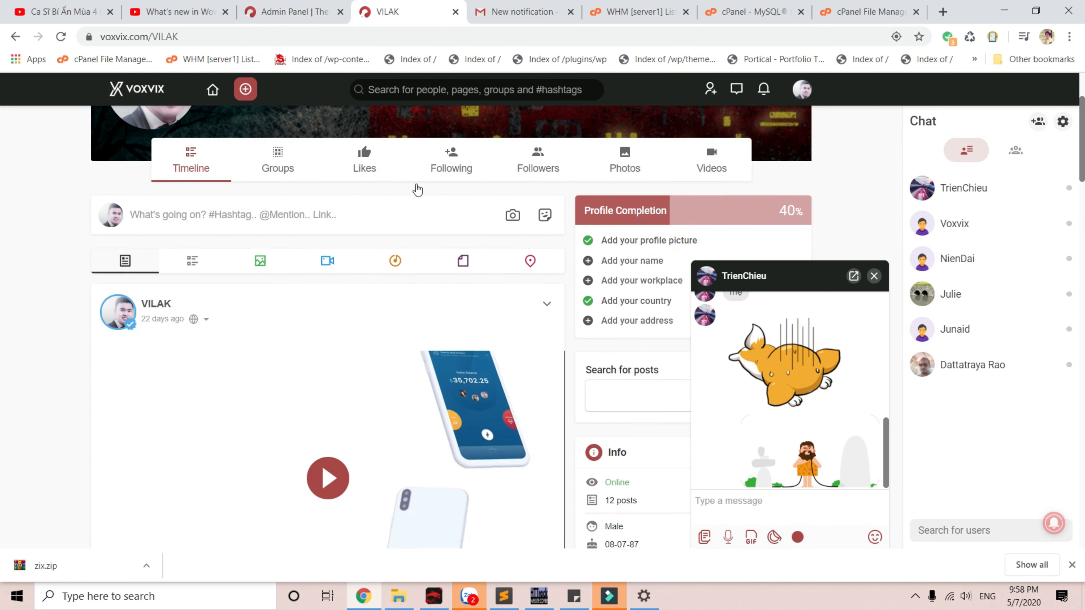
scroll(416, 184, "up", 10)
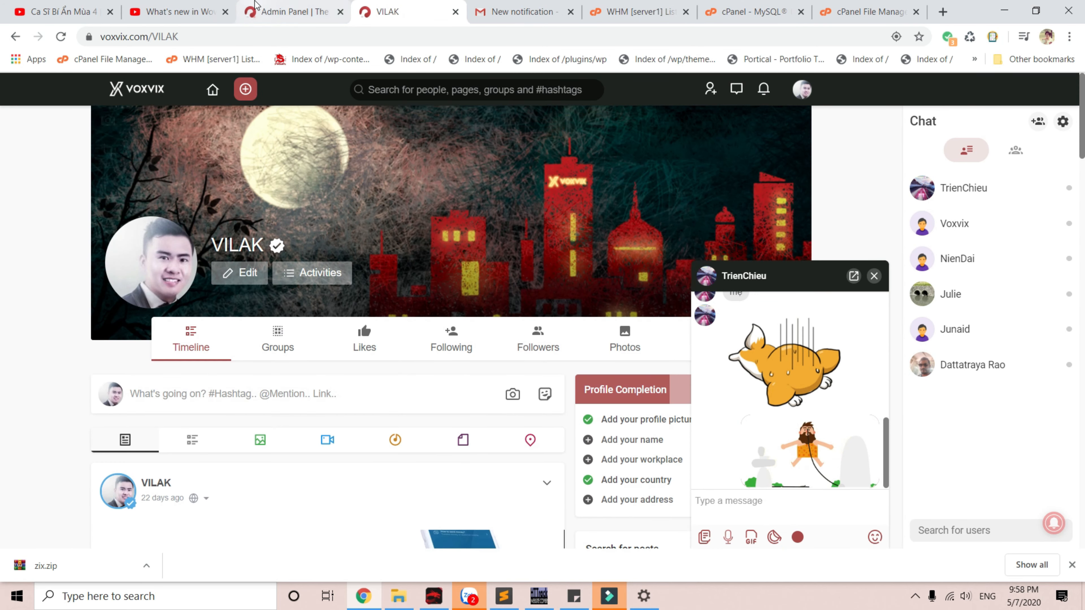
Return to the admin panel's General Settings and examine the allowed file extensions and MIME types in the Upload Settings.
key("ctrl+shift+Tab")
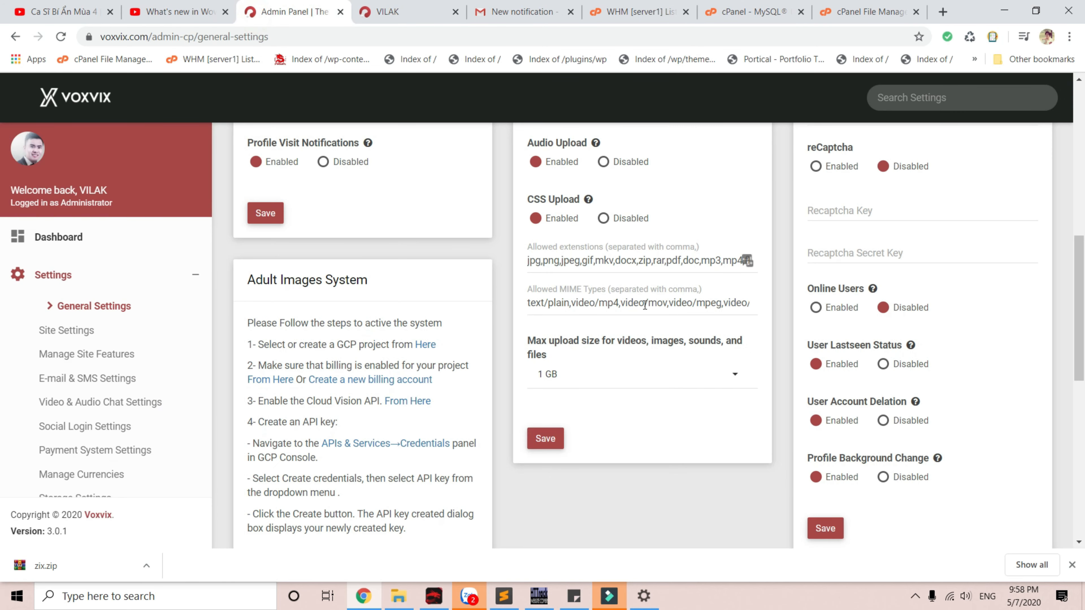
left_click_drag(537, 247, 600, 247)
triple_click(619, 260)
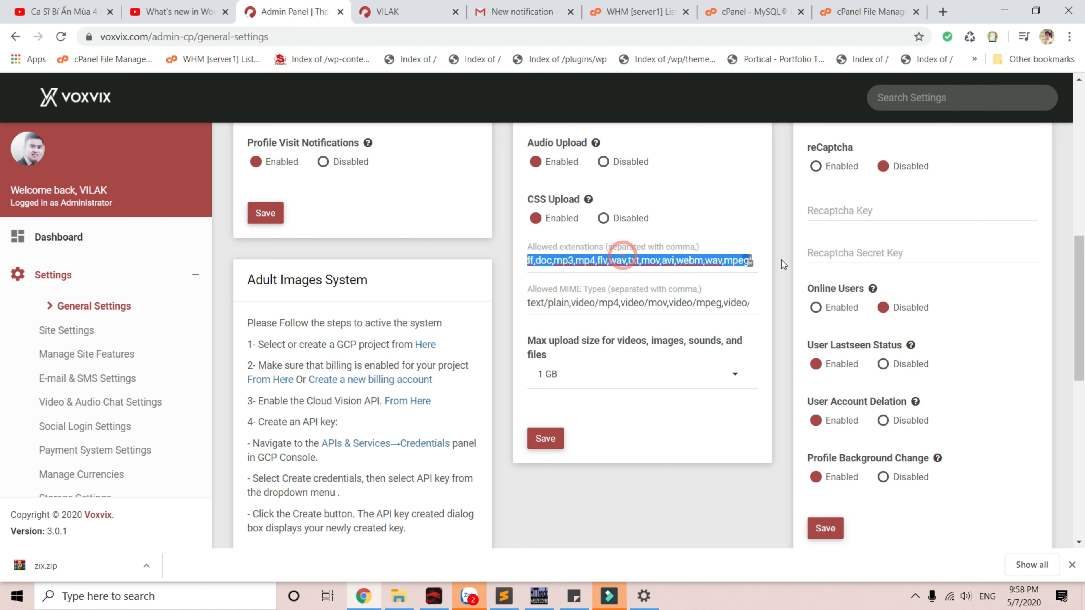
triple_click(539, 303)
Review the maximum upload size choices for videos, images, sounds and files, and select 1 GB.
left_click(608, 375)
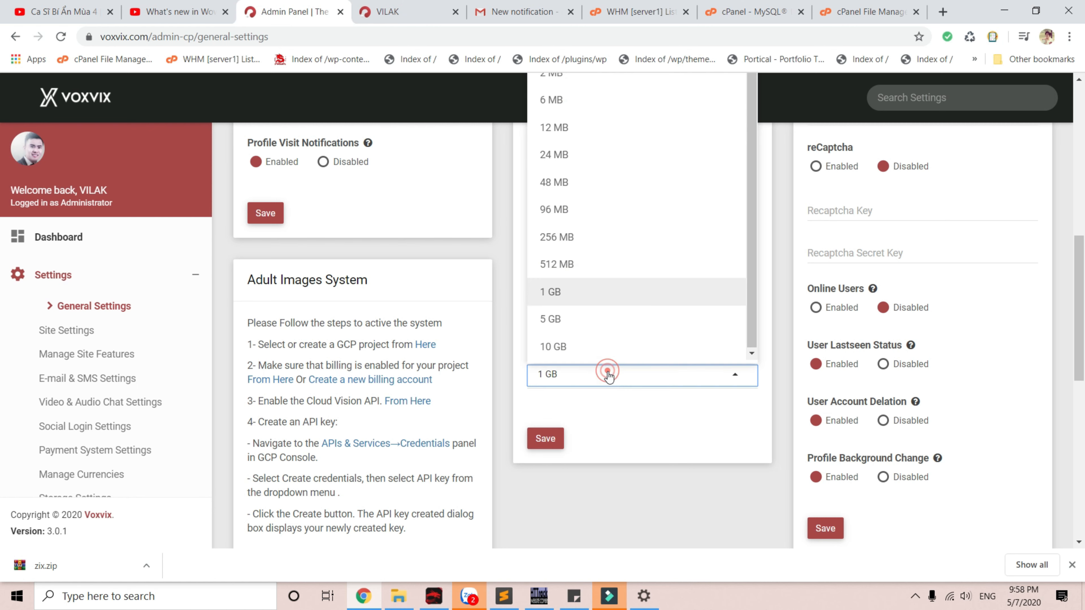
left_click(728, 467)
left_click(609, 376)
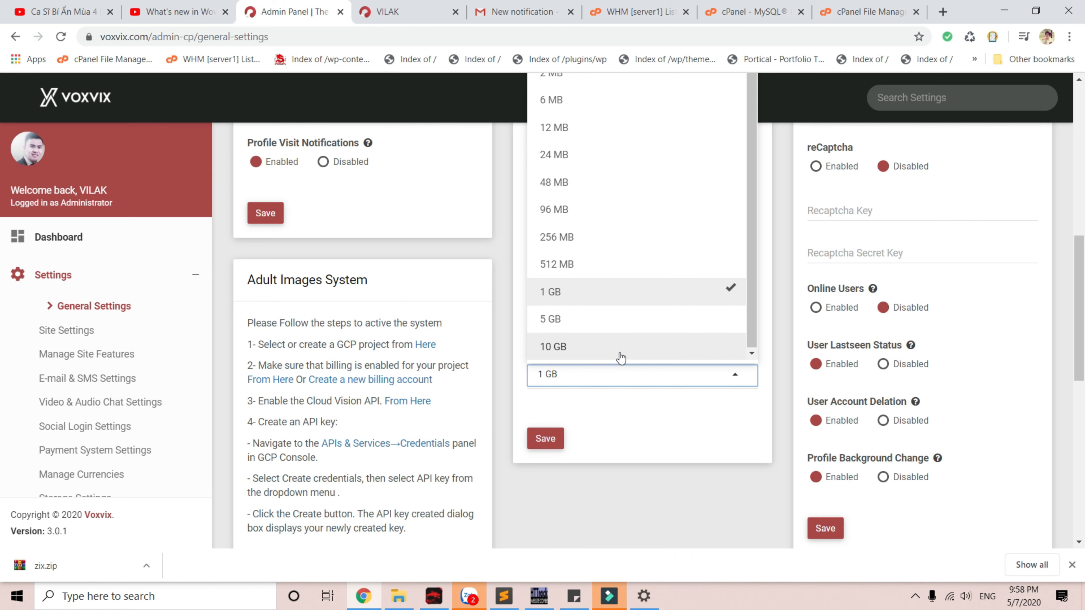
left_click(581, 295)
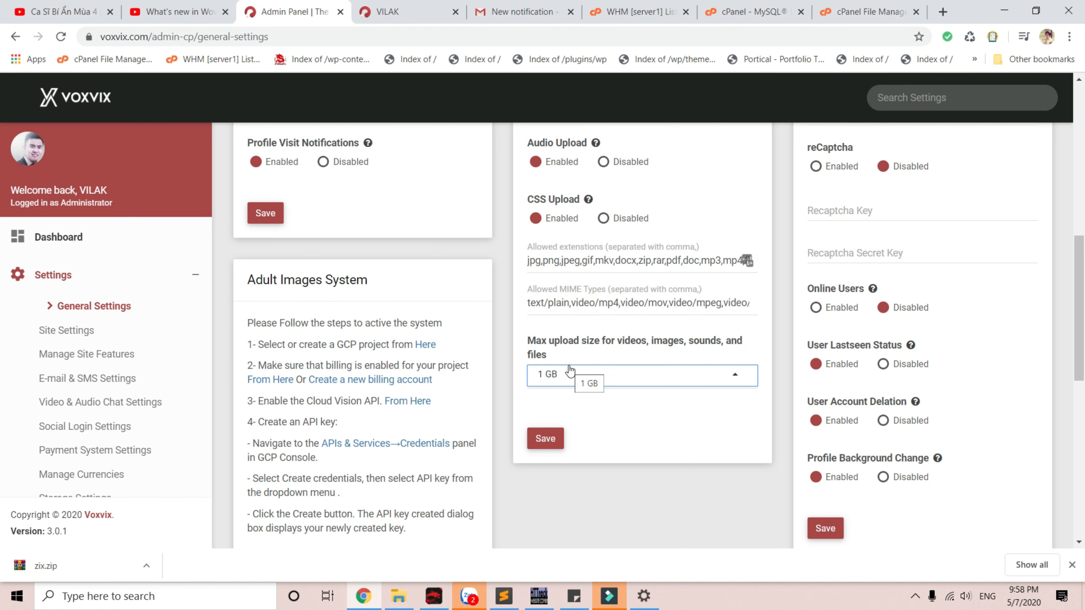
Look through the User Settings, from User Registration and two-factor authentication to account validation, reCaptcha and Online Users.
scroll(854, 399, "up", 5)
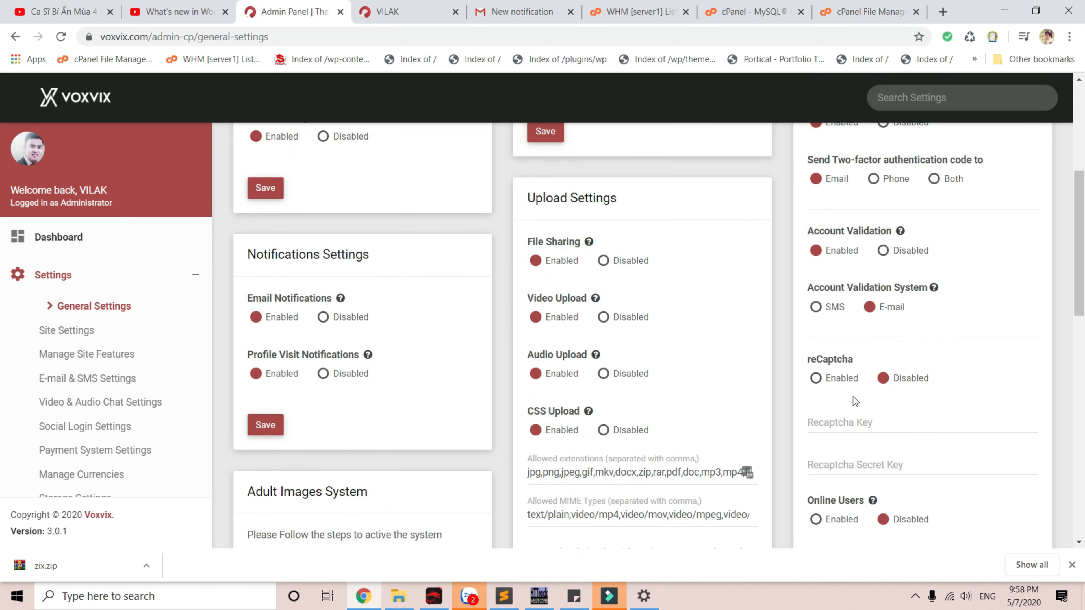
scroll(853, 396, "down", 11)
scroll(855, 393, "up", 12)
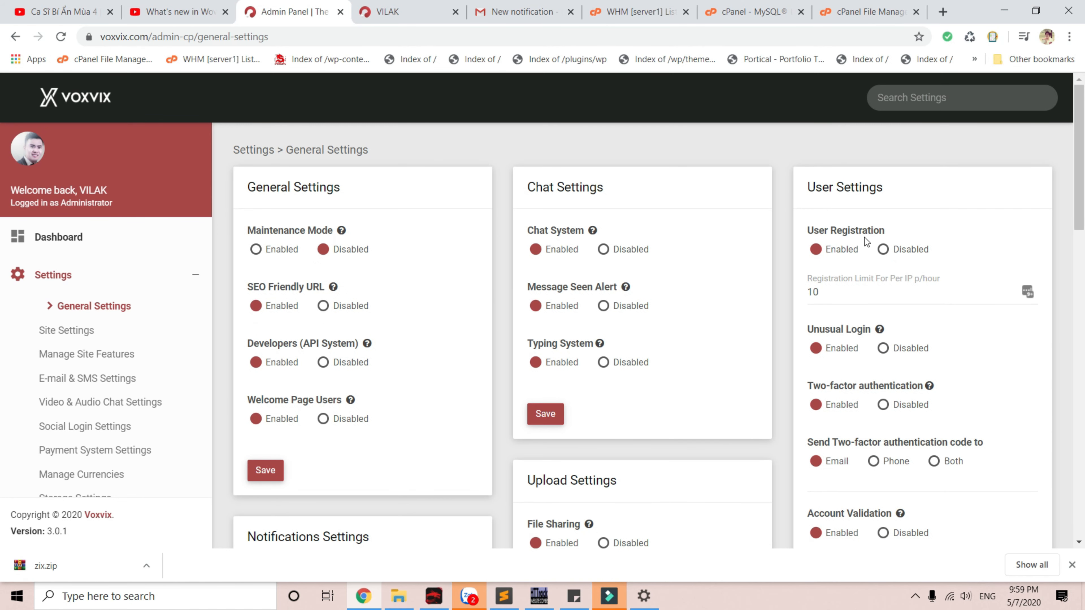
scroll(865, 238, "down", 2)
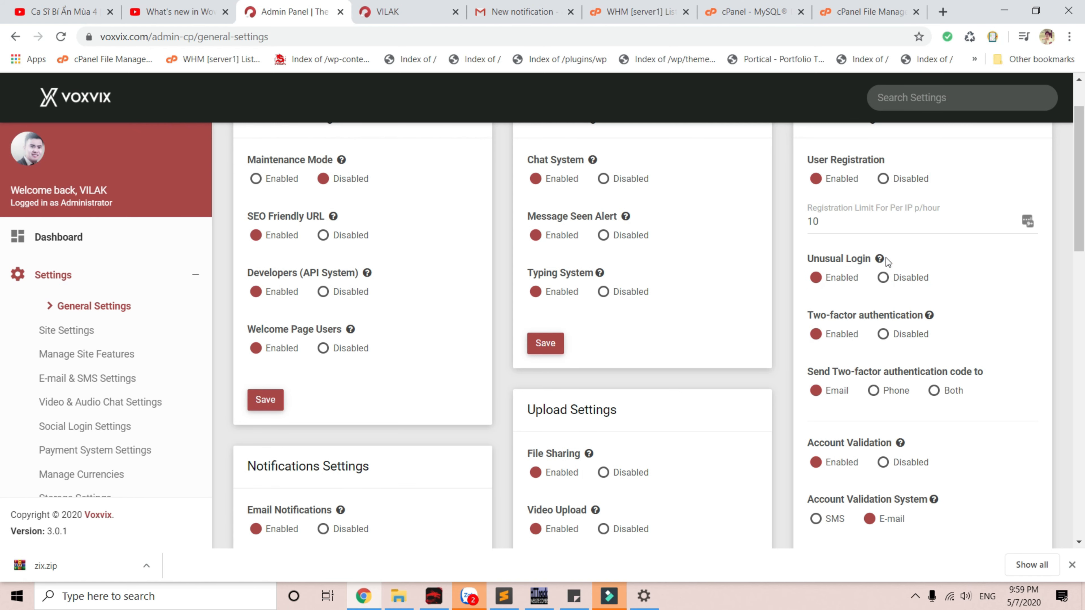
scroll(893, 257, "down", 2)
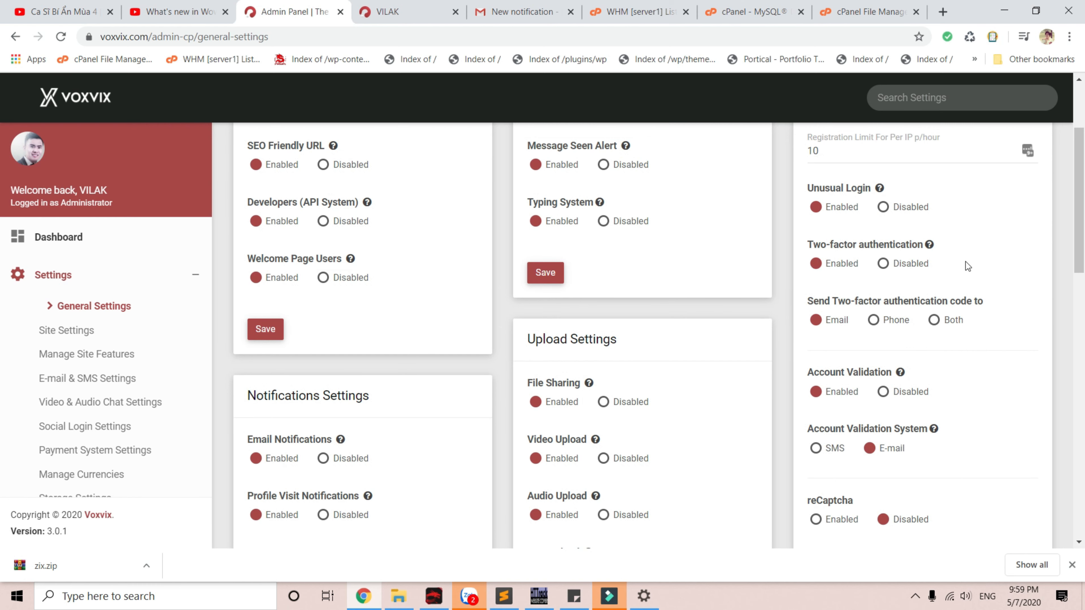
scroll(832, 280, "down", 3)
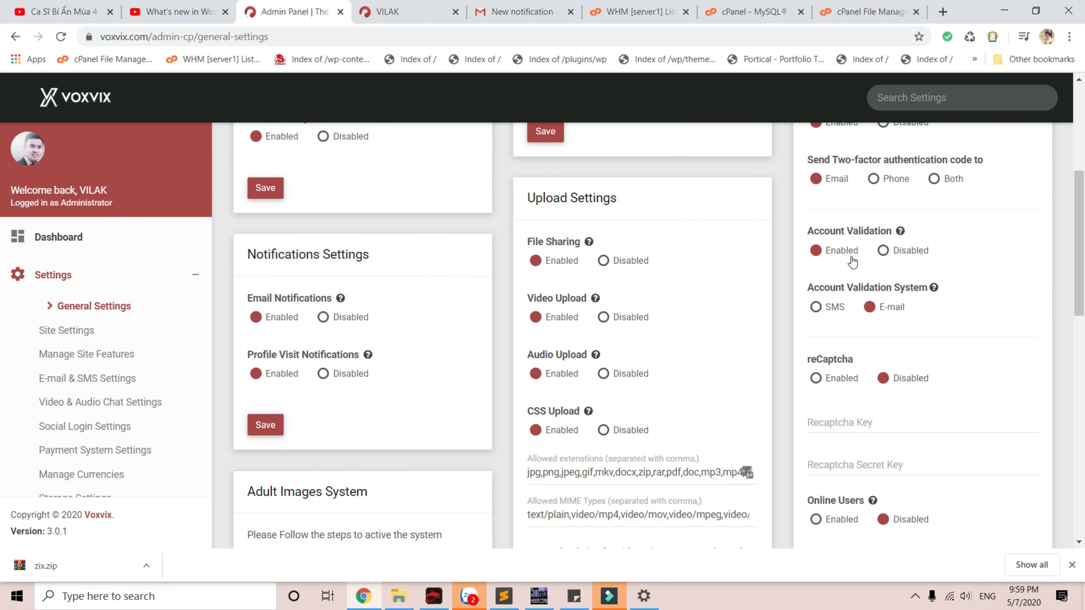
scroll(830, 314, "down", 2)
scroll(831, 314, "up", 2)
scroll(831, 337, "down", 2)
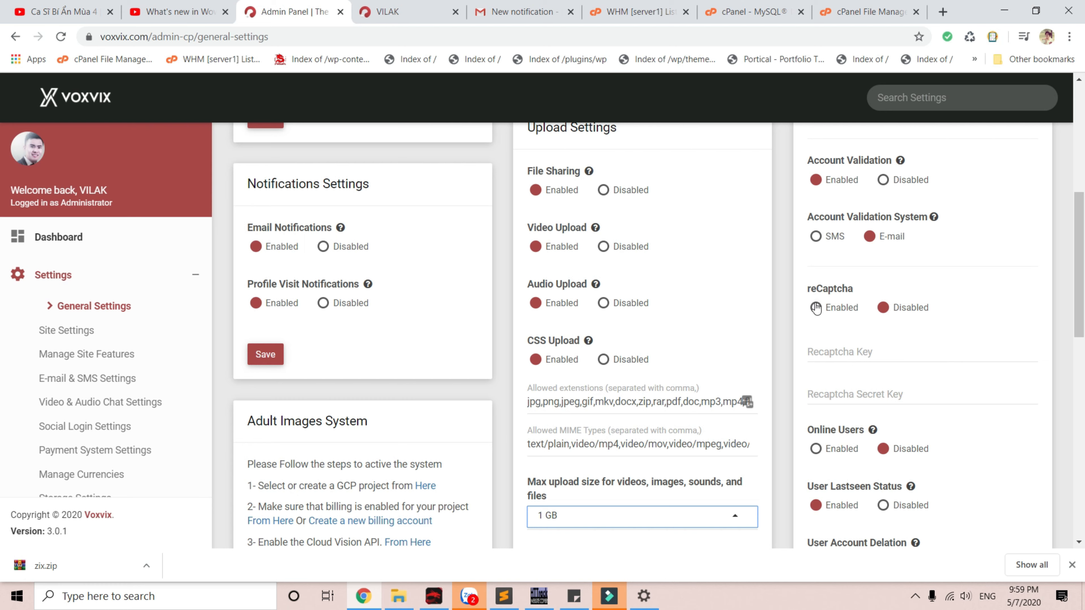
scroll(814, 288, "down", 4)
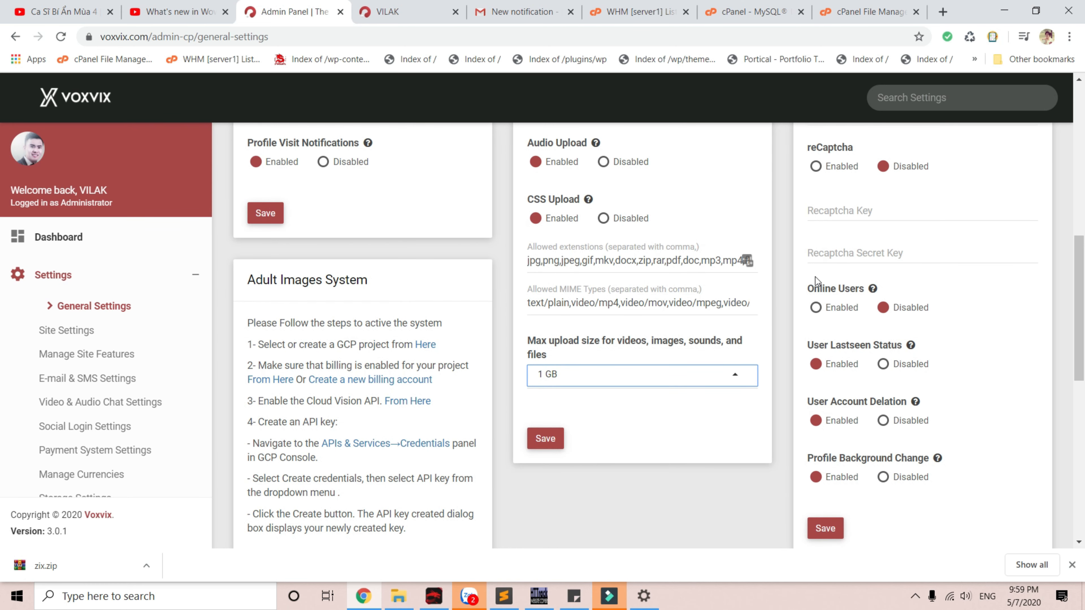
scroll(869, 300, "down", 2)
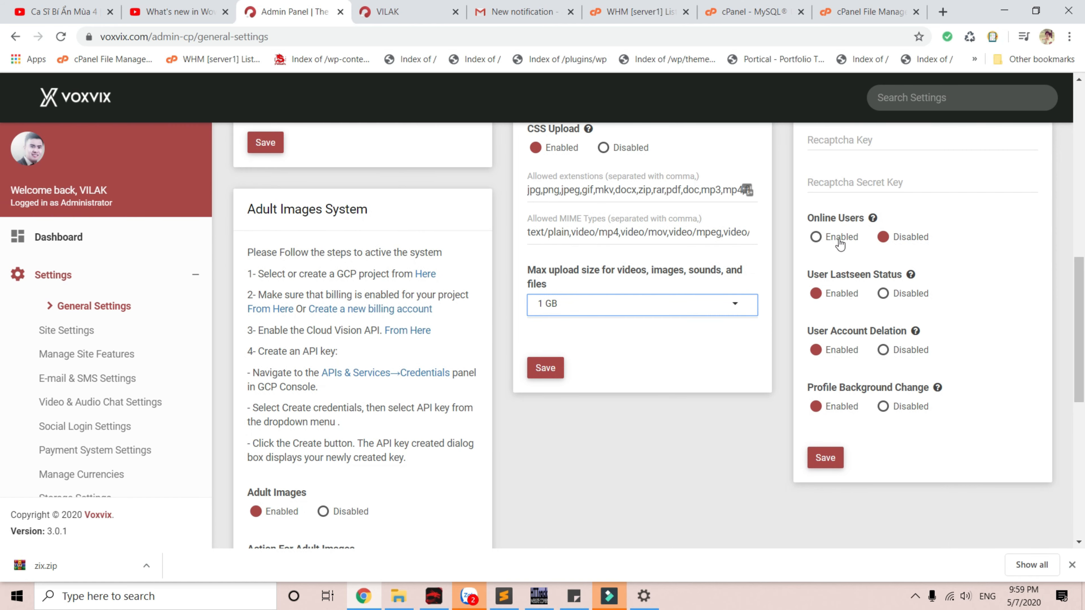
Compare the Online Users and User Lastseen Status options in the admin panel with the account's profile page on the site.
left_click(415, 18)
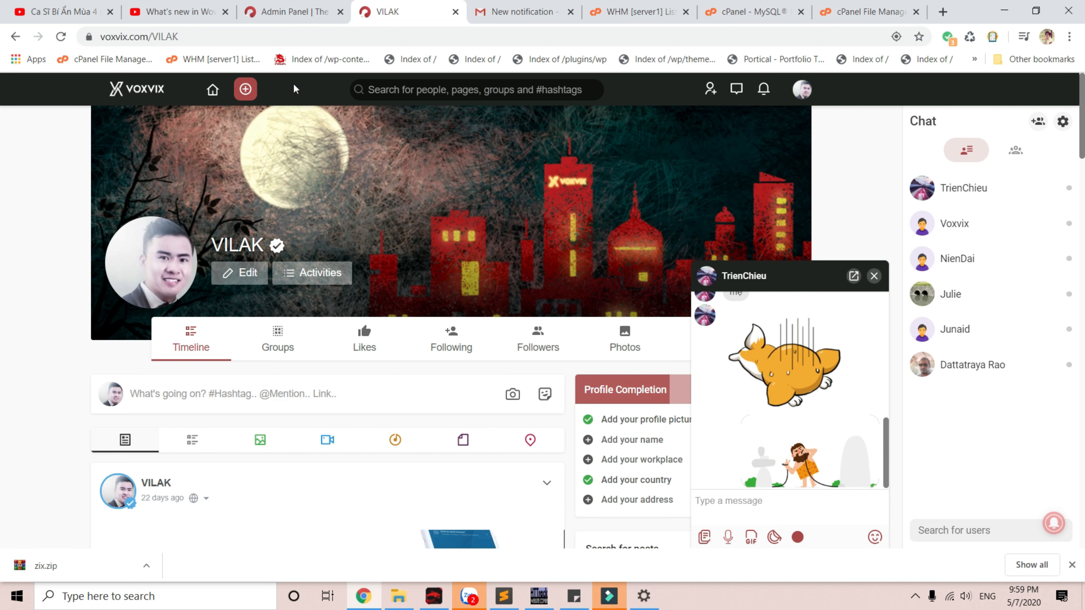
left_click(282, 12)
left_click(376, 11)
mouse_move(337, 184)
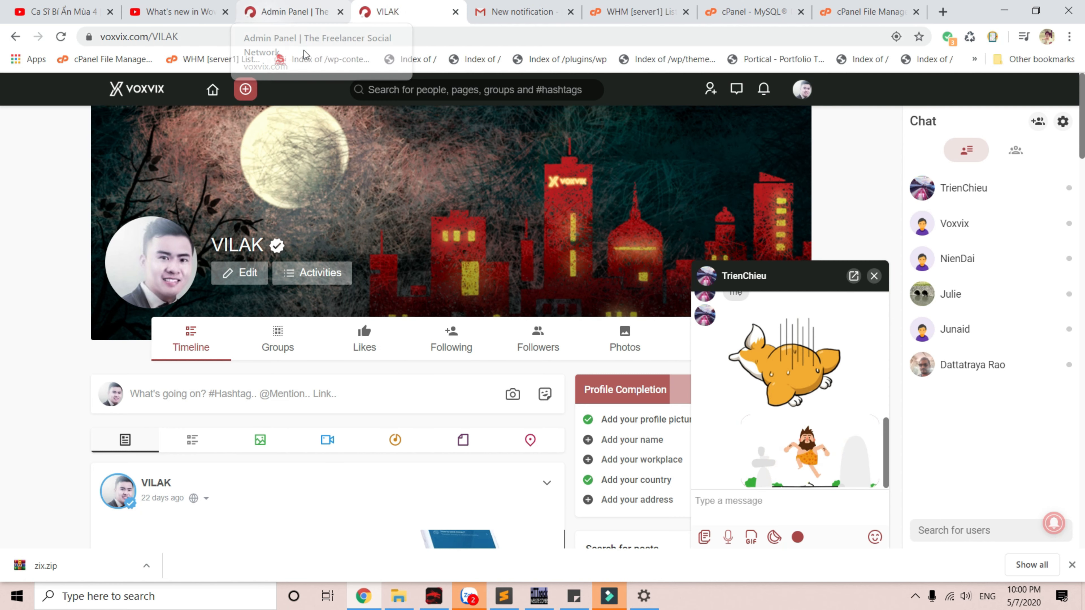
left_click(307, 17)
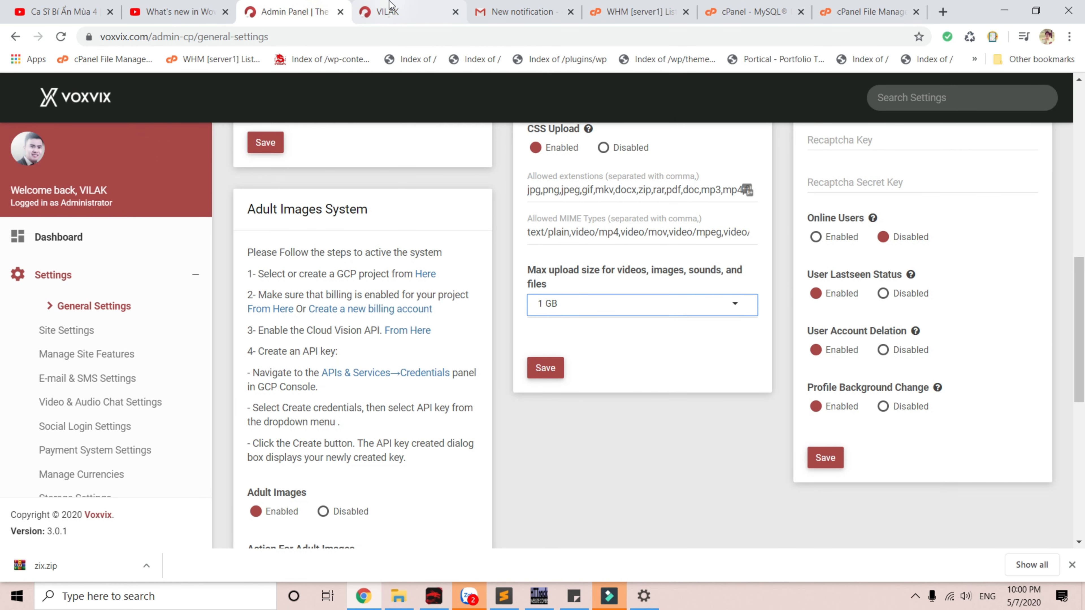
left_click(388, 15)
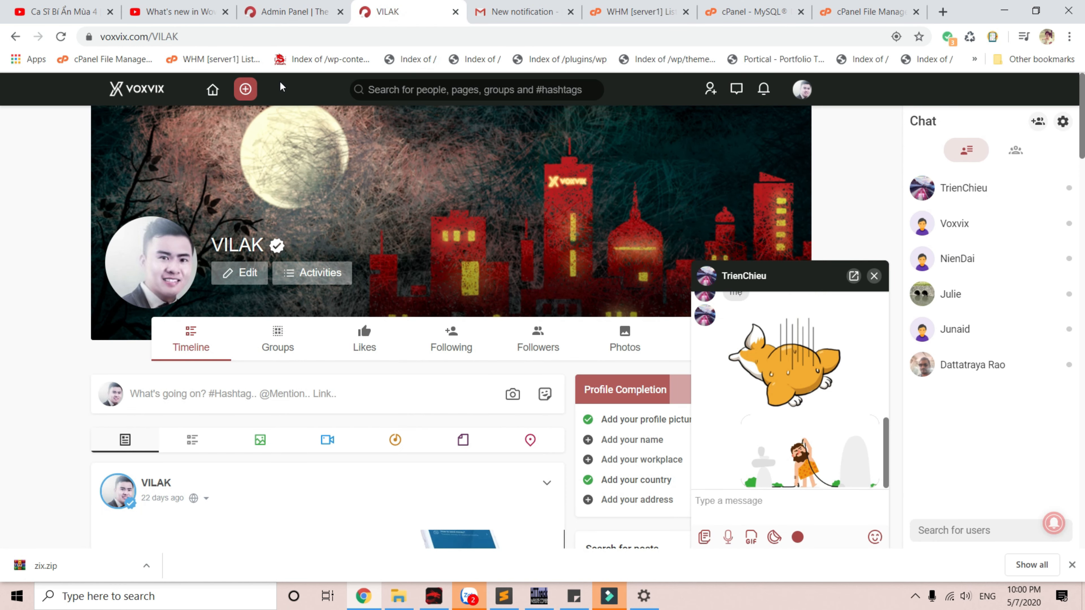
left_click(297, 9)
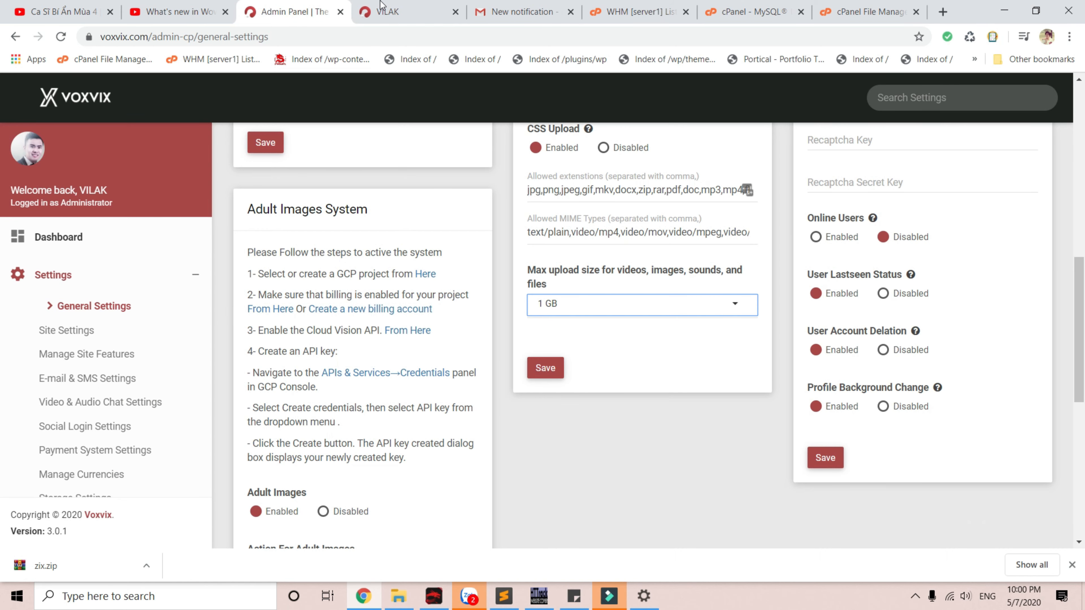
left_click(381, 9)
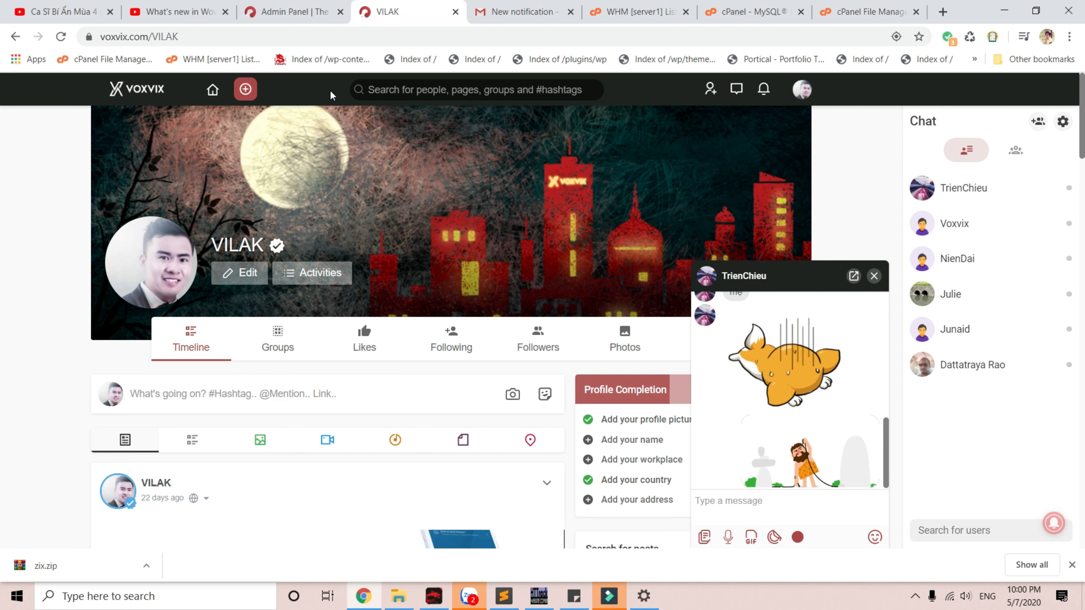
left_click(333, 8)
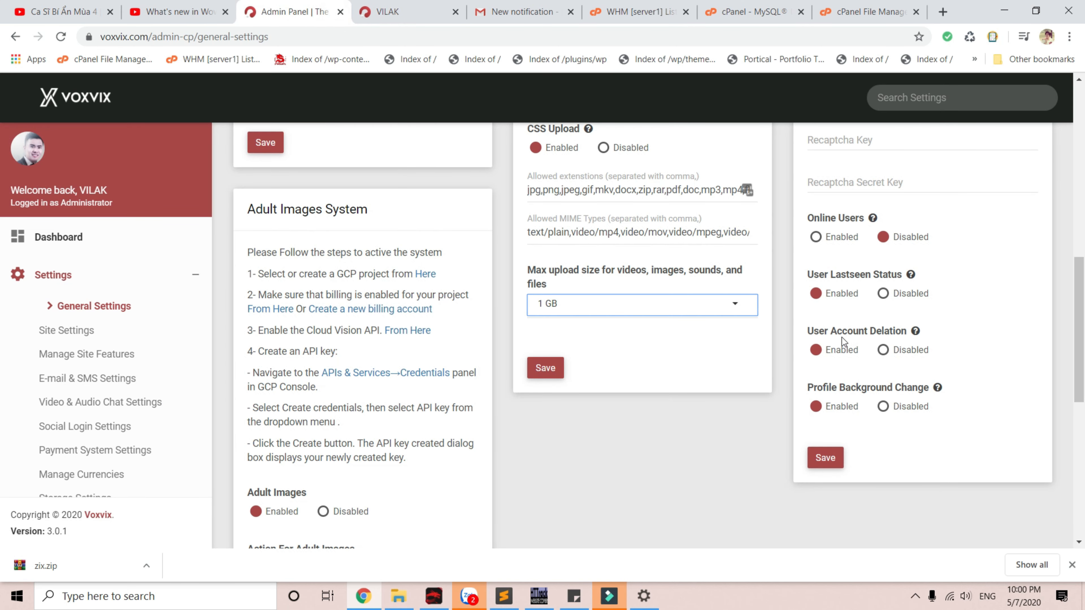
left_click(420, 16)
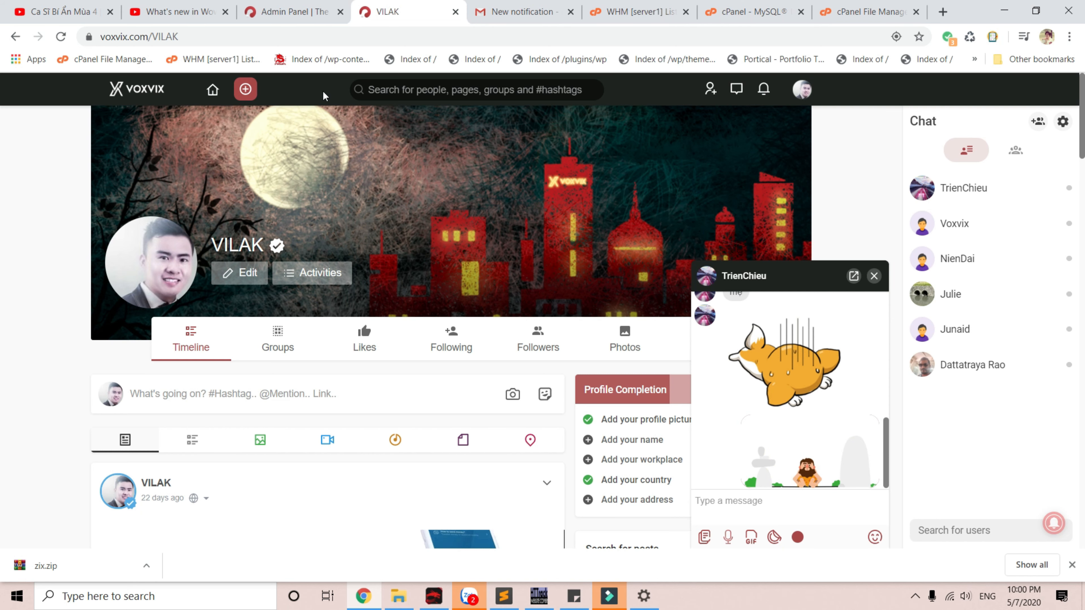
left_click(274, 13)
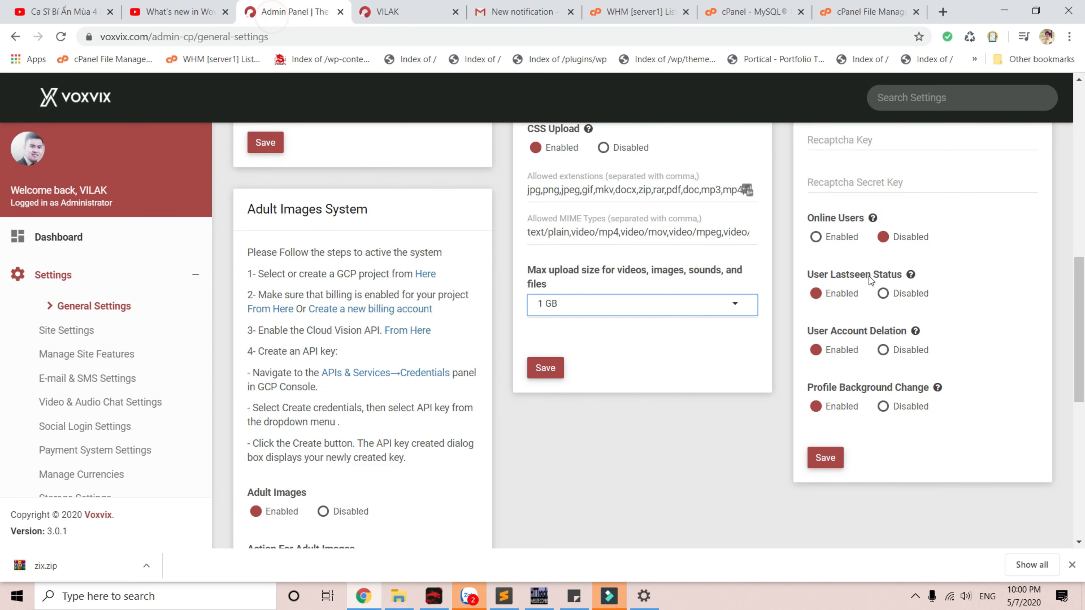
Check the User Lastseen Status option against the site's chat contact list and return to the admin panel.
scroll(837, 371, "down", 1)
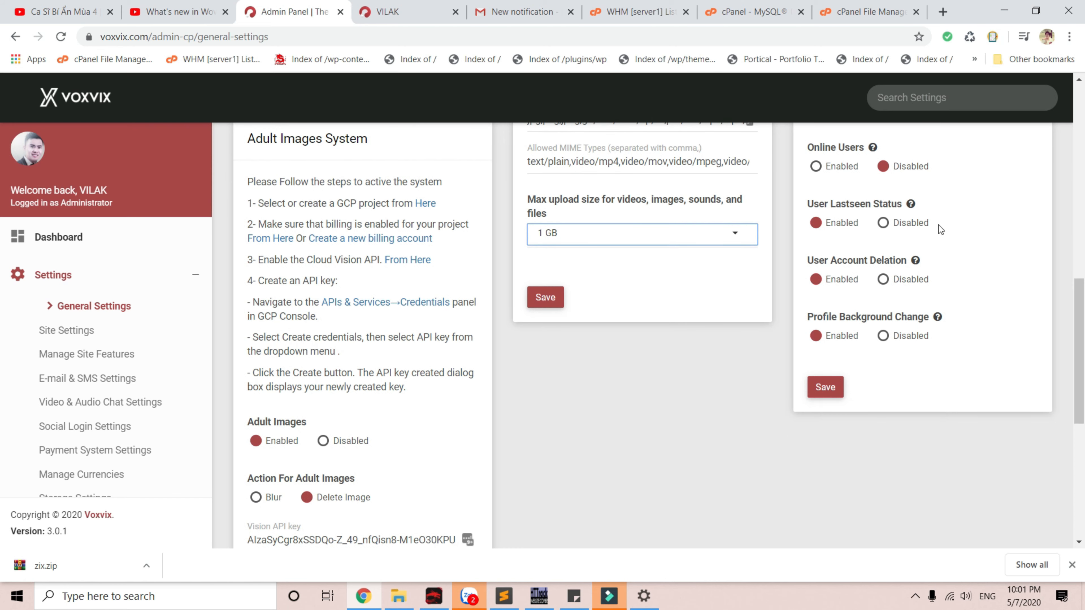
left_click(432, 12)
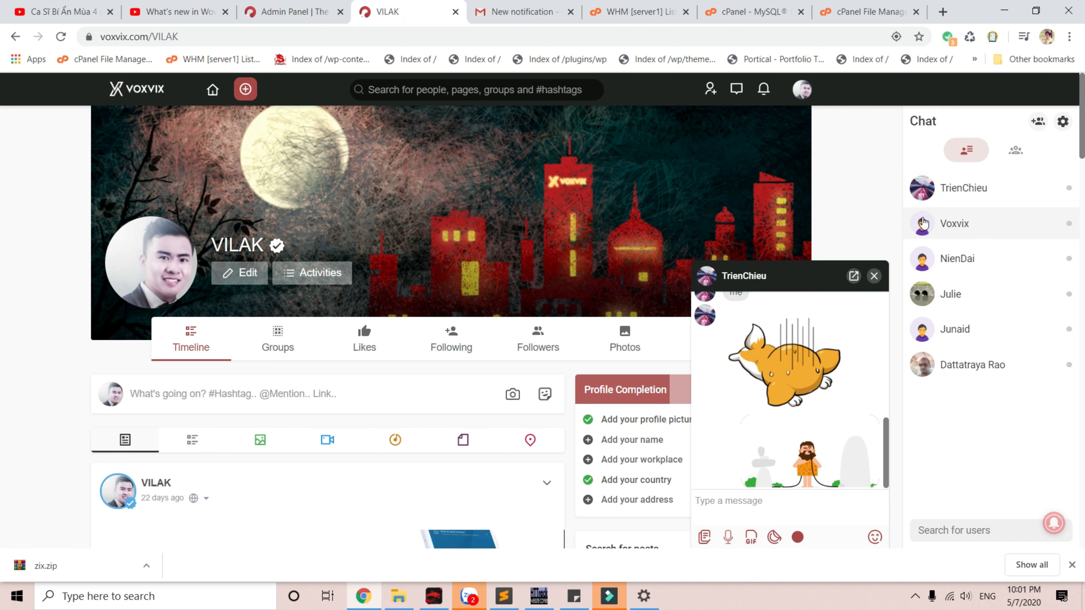
mouse_move(924, 222)
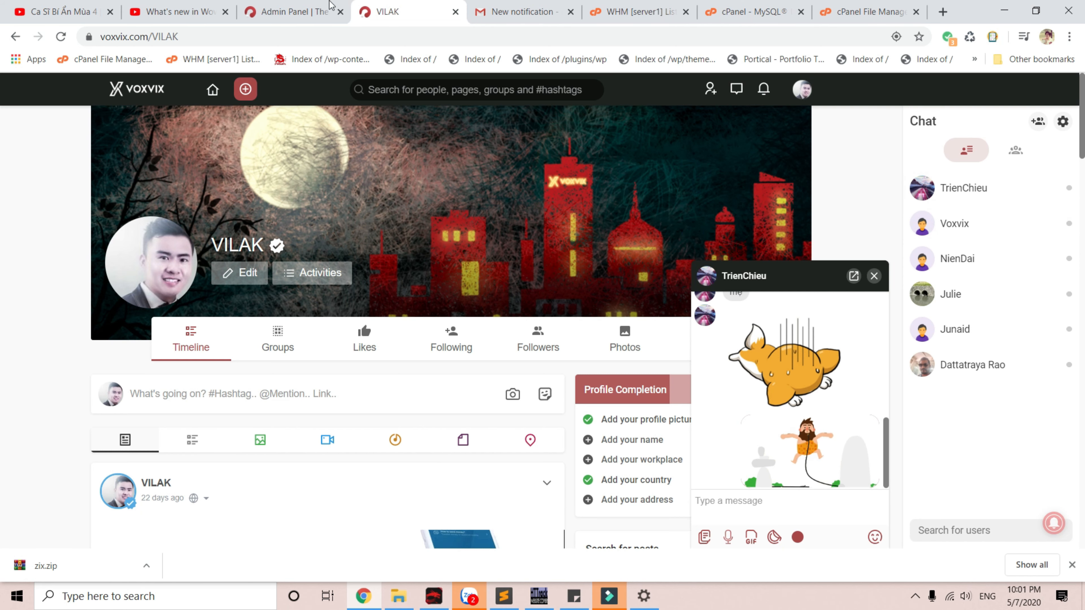
left_click(290, 11)
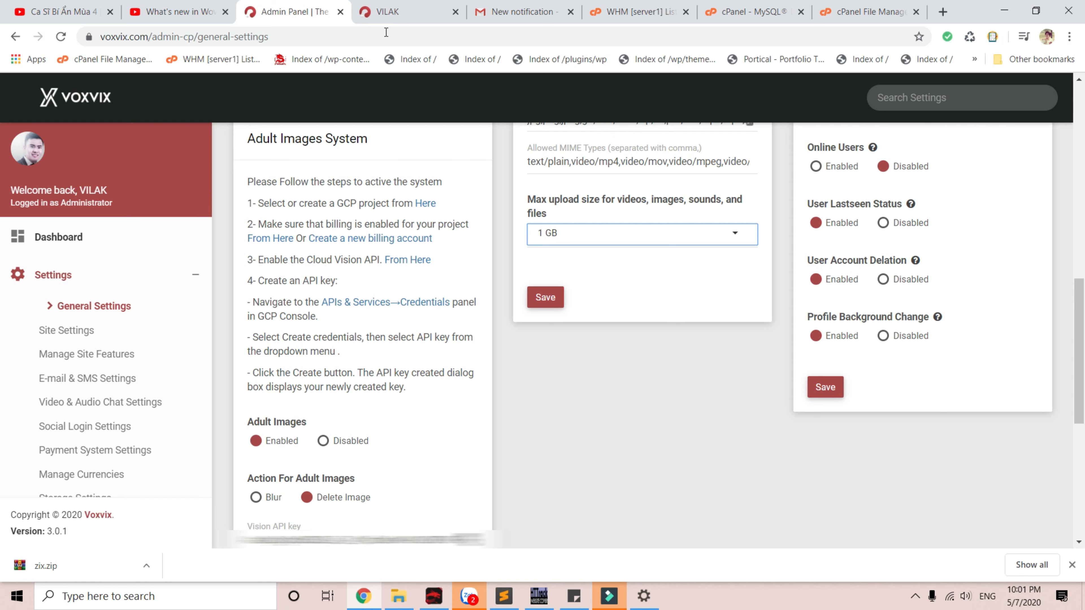
Open the Delete Account page from the account's general settings on the site.
left_click(406, 12)
left_click(801, 89)
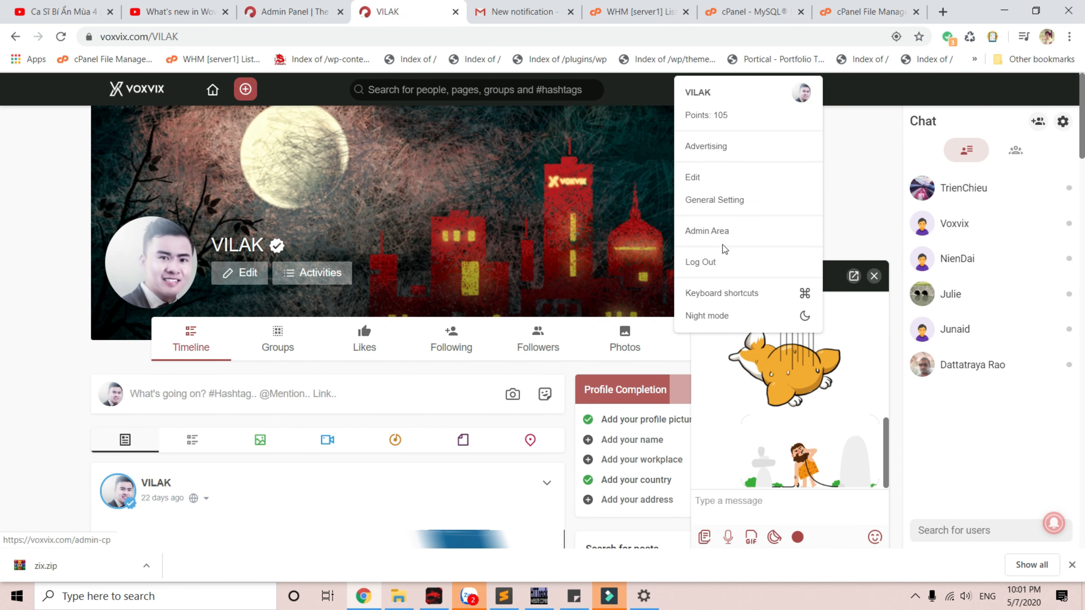
left_click(726, 200)
scroll(728, 204, "down", 4)
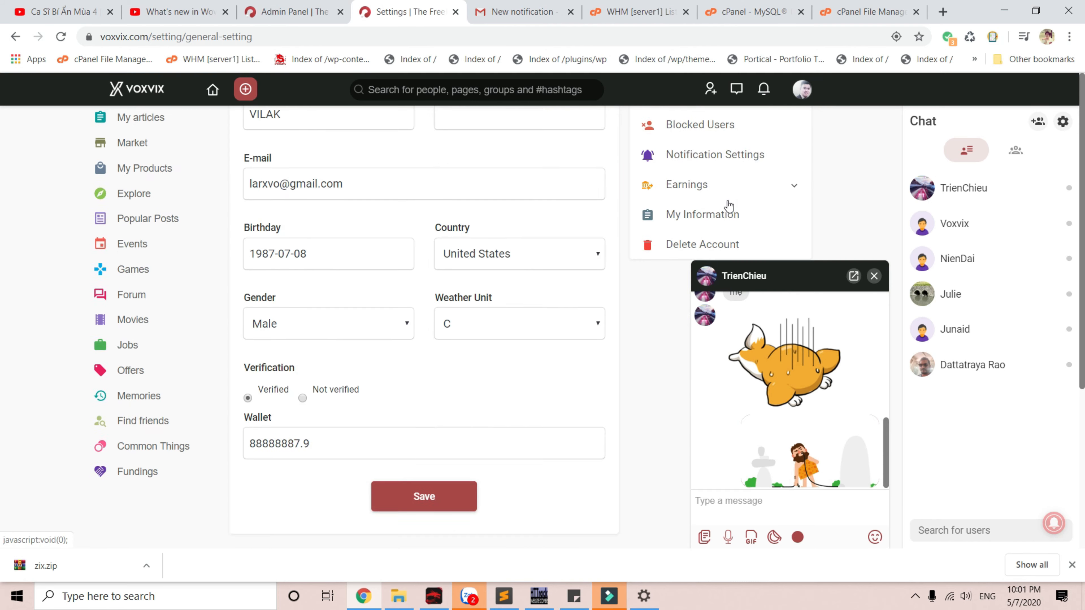
scroll(729, 206, "down", 1)
left_click(689, 198)
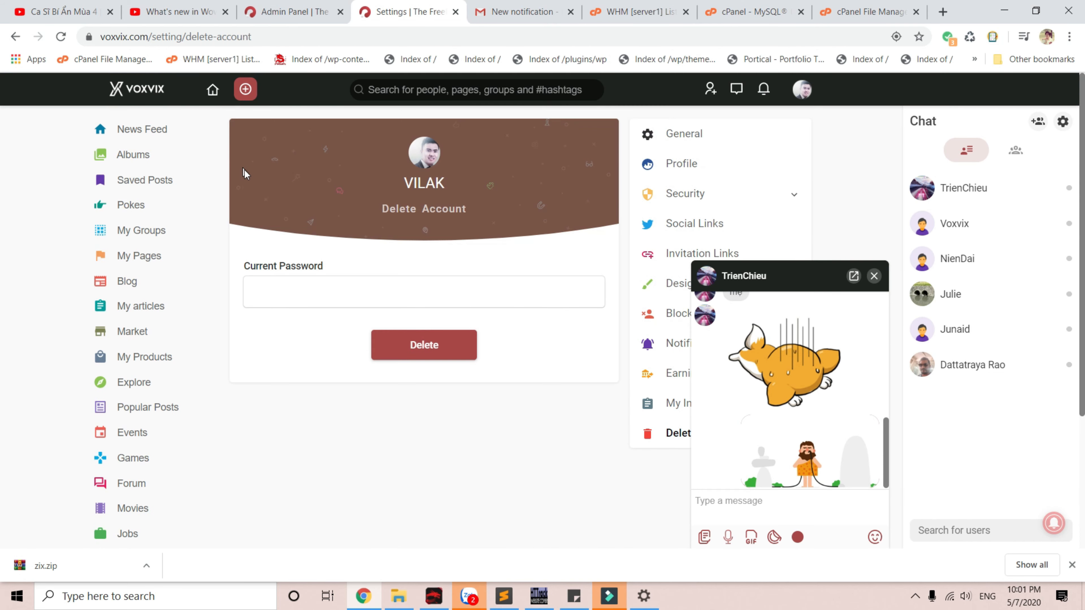
Enter the account password in the Current Password field of the Delete Account page and return to the admin panel.
left_click(284, 284)
key("ctrl+v")
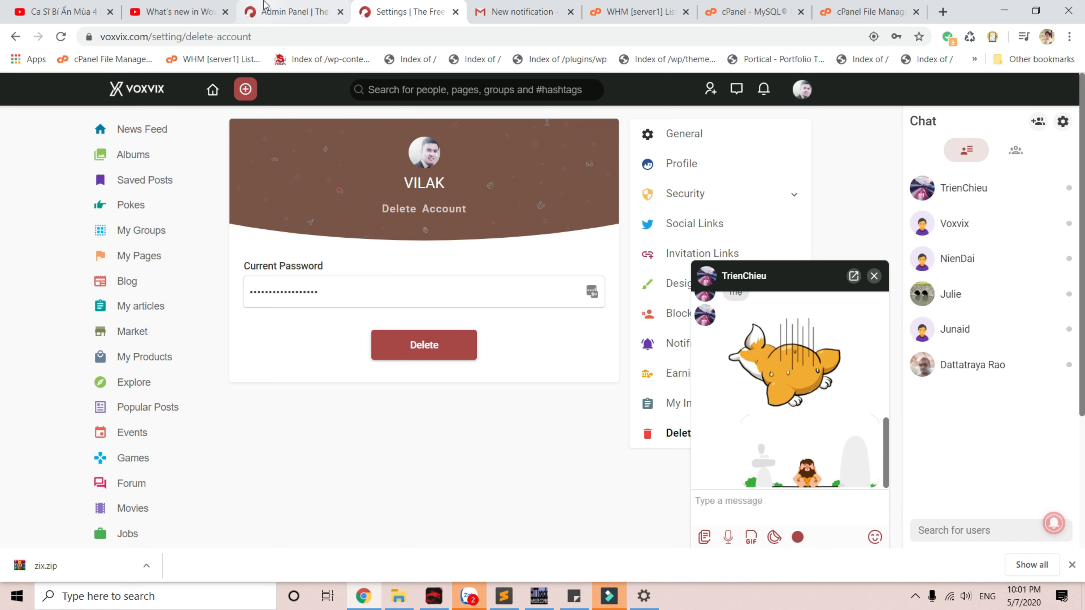
left_click(282, 12)
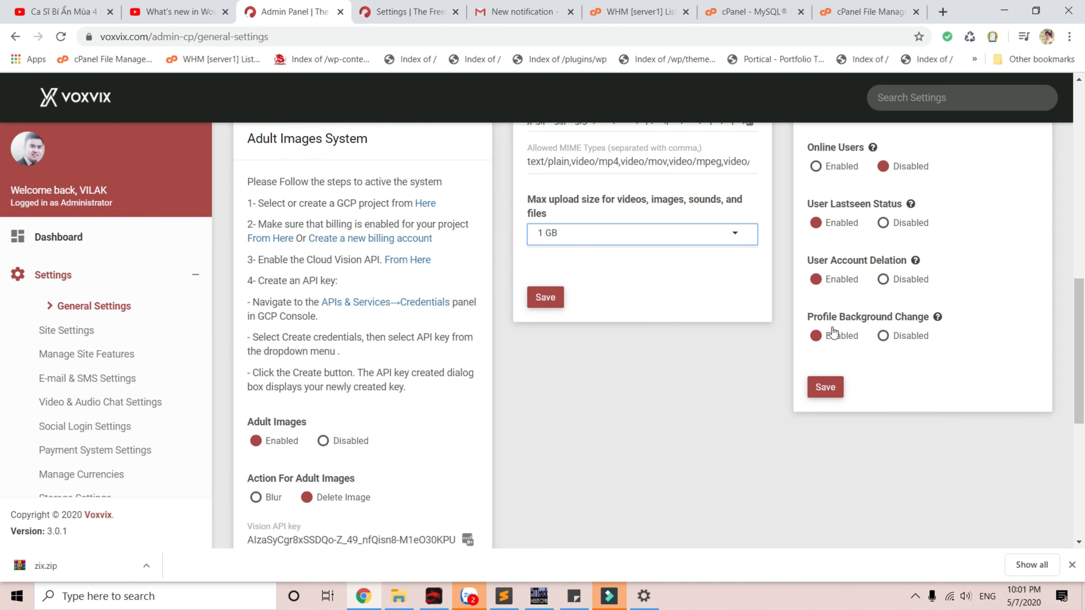
Open the Design page of the account settings to view the background upload, and return to the admin panel's General Settings.
left_click(427, 12)
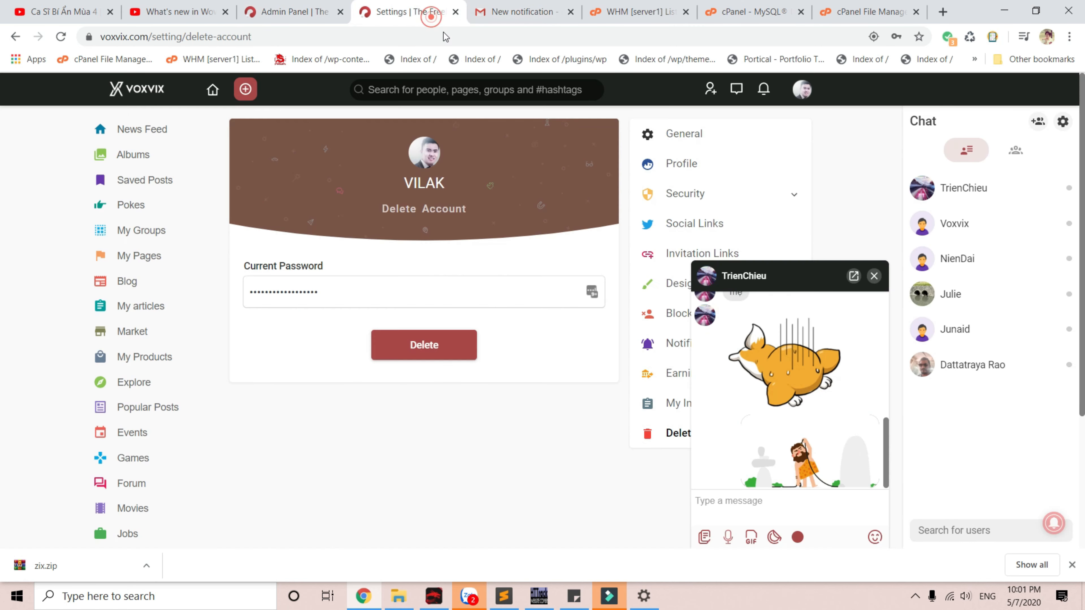
scroll(684, 205, "down", 3)
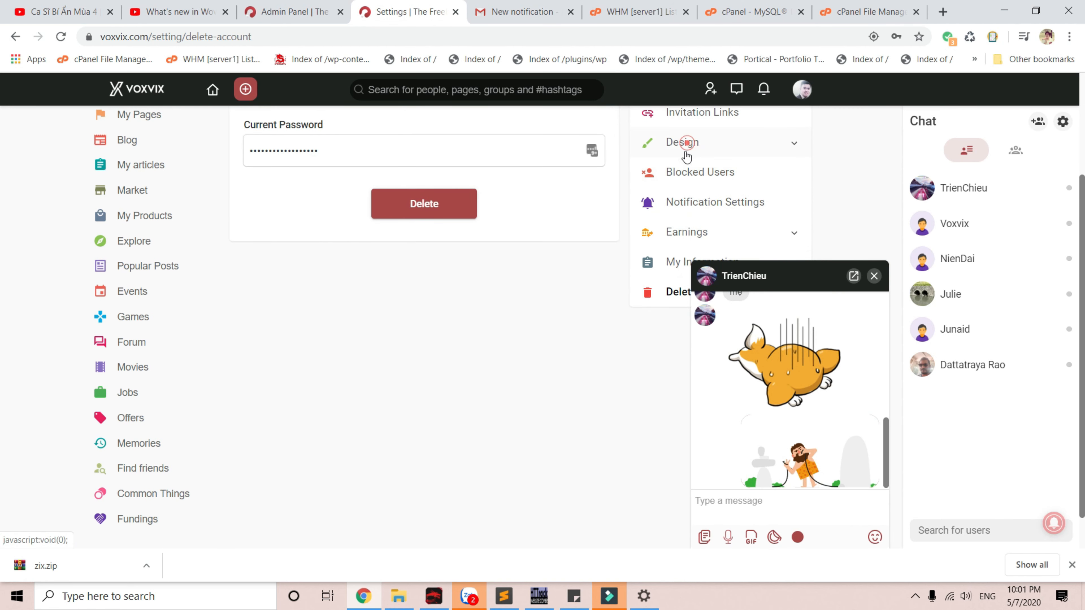
left_click(685, 148)
left_click(682, 168)
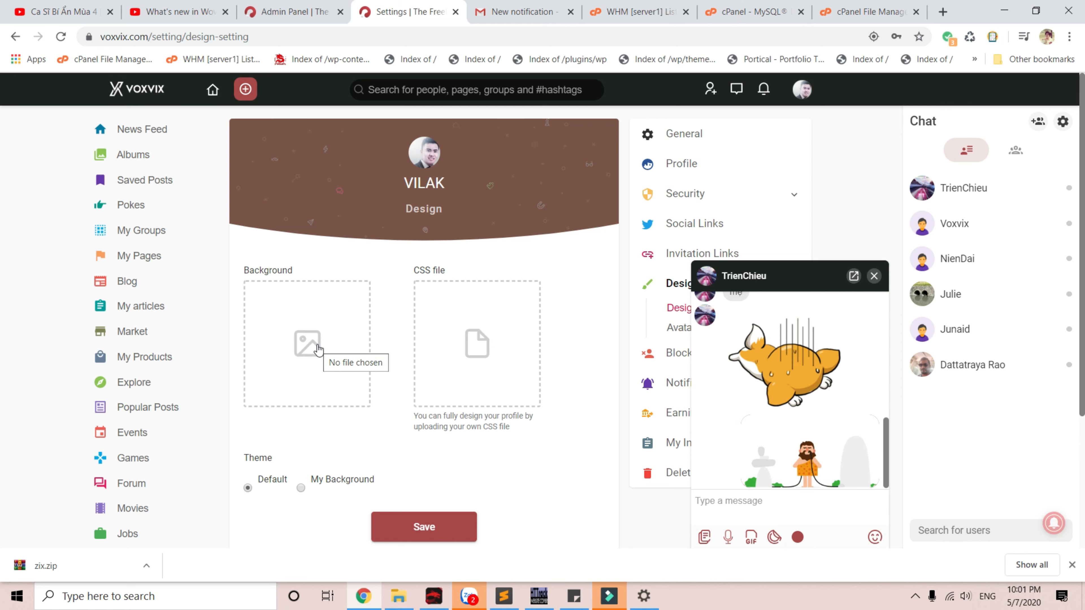
left_click(294, 9)
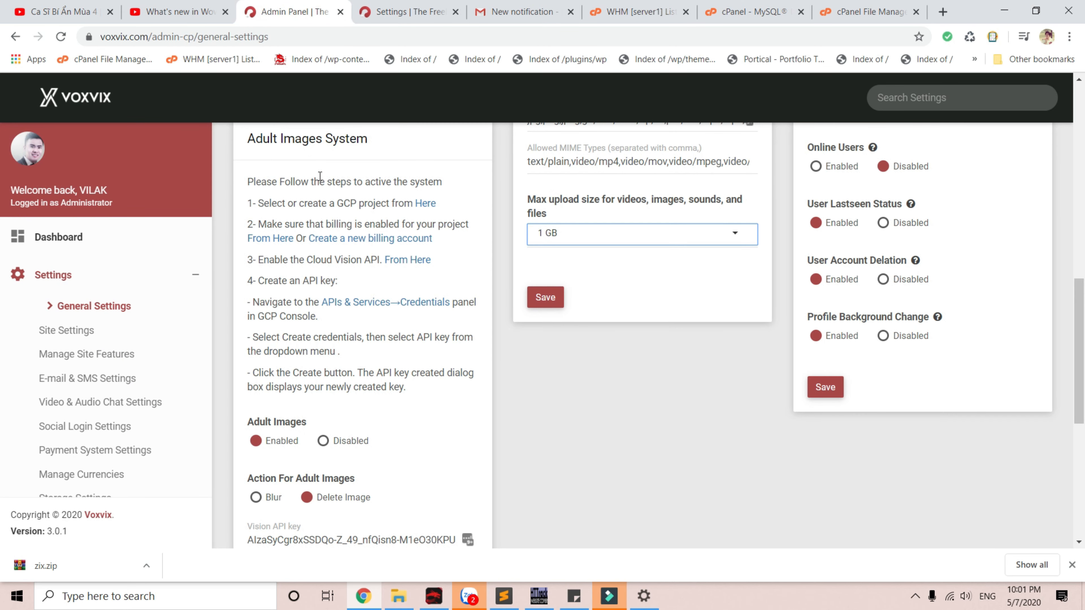
Look through the Site Settings page, including its API keys and Connectivity System options, and return to General Settings.
left_click(76, 330)
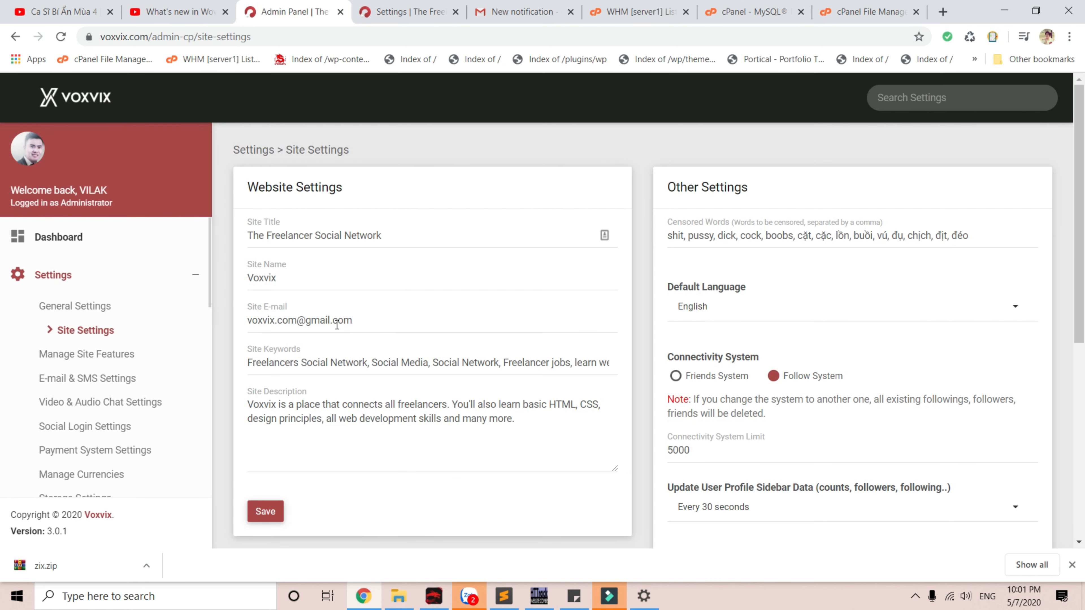
scroll(337, 321, "down", 6)
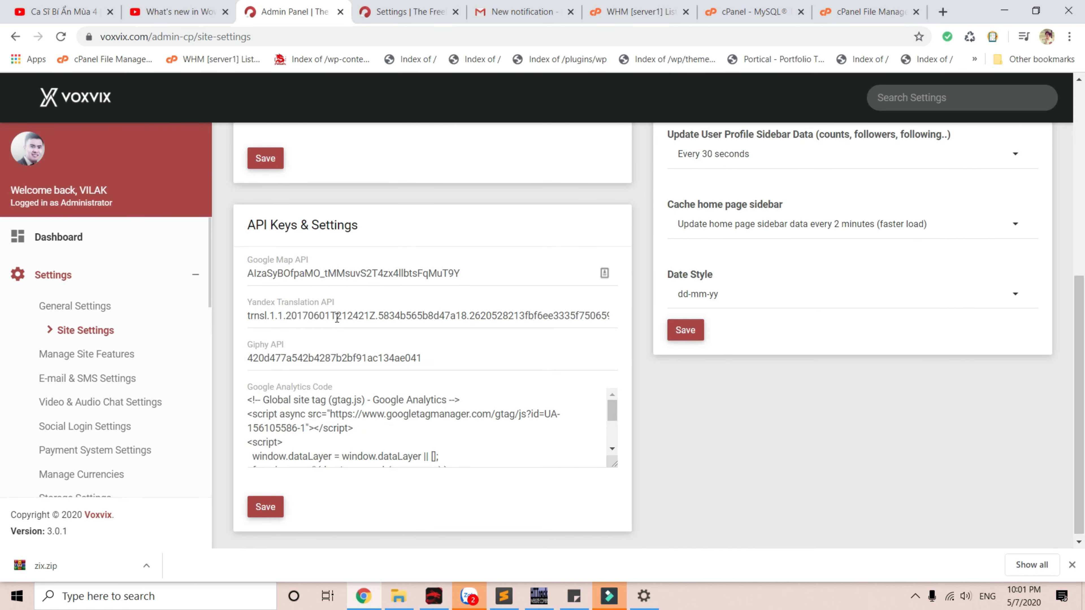
scroll(337, 317, "up", 6)
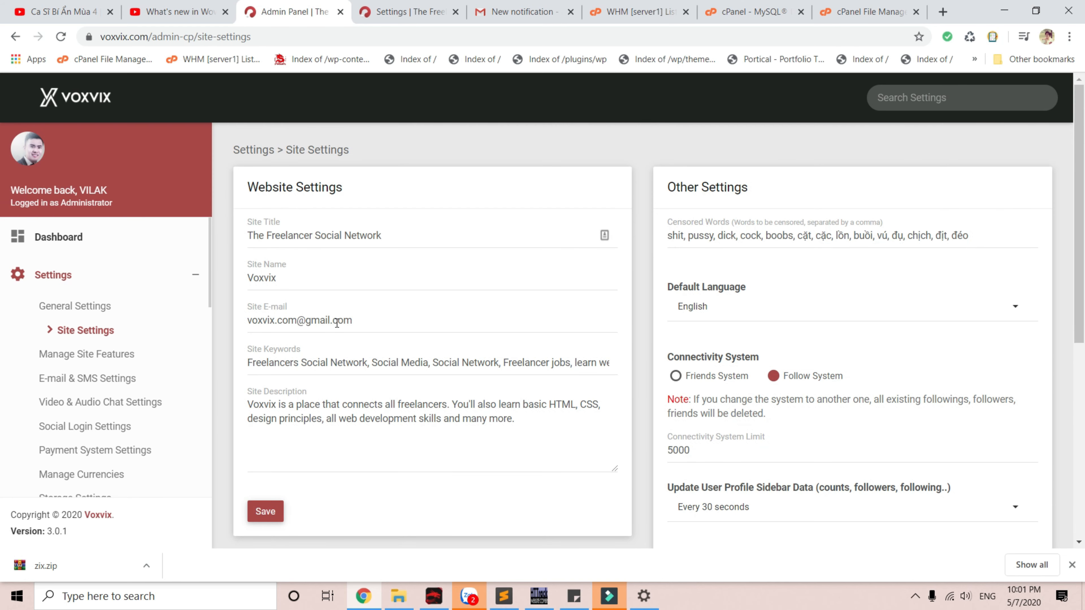
scroll(764, 260, "down", 4)
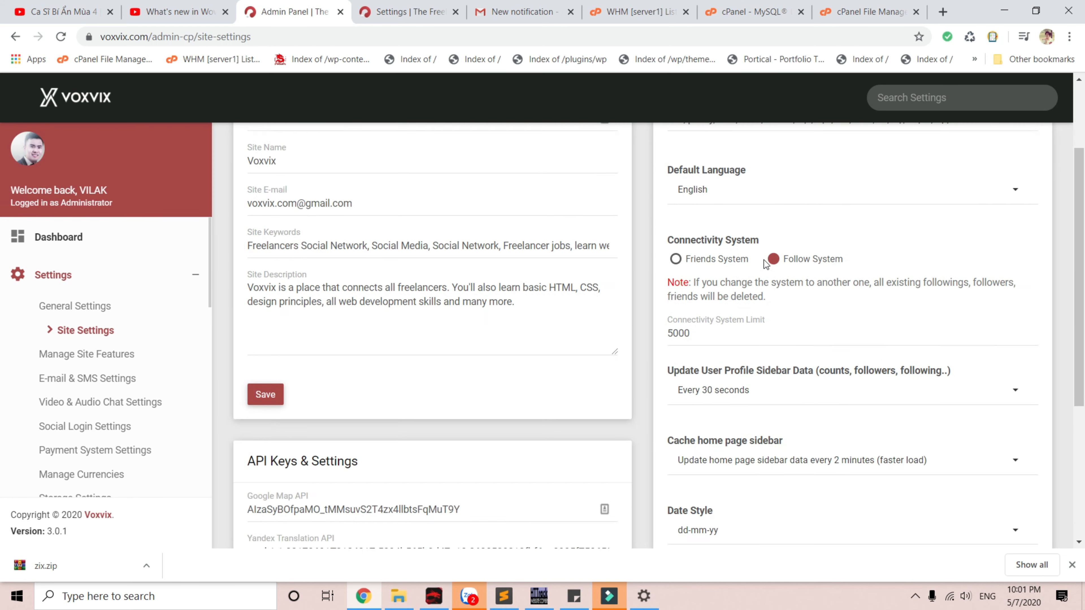
scroll(763, 260, "up", 4)
left_click(73, 305)
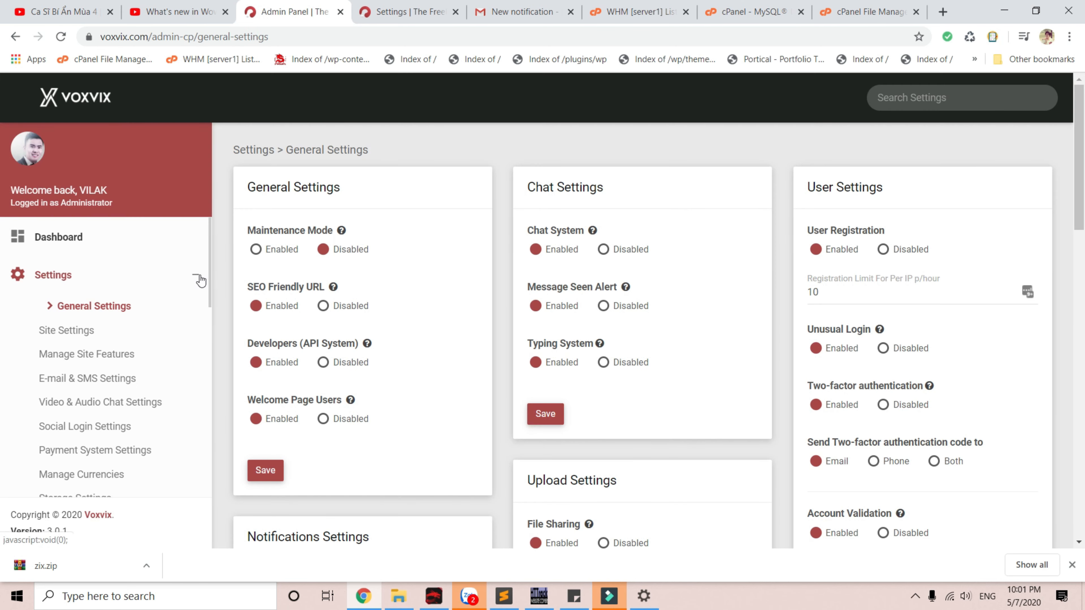
Check the list of requested features in the YouTube comment and return to the admin panel.
scroll(199, 278, "down", 3)
scroll(199, 279, "up", 3)
left_click(168, 4)
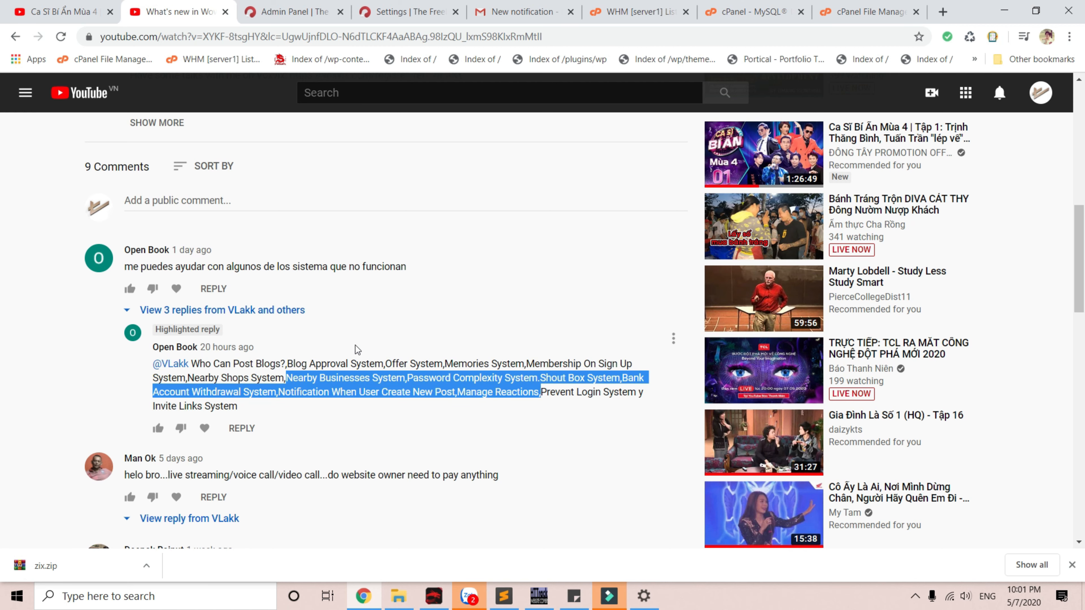
left_click(261, 6)
Open Manage Site Features, review the Who Can Post Blogs option and highlight the Blog Approval System label.
scroll(164, 342, "down", 3)
scroll(164, 342, "down", 2)
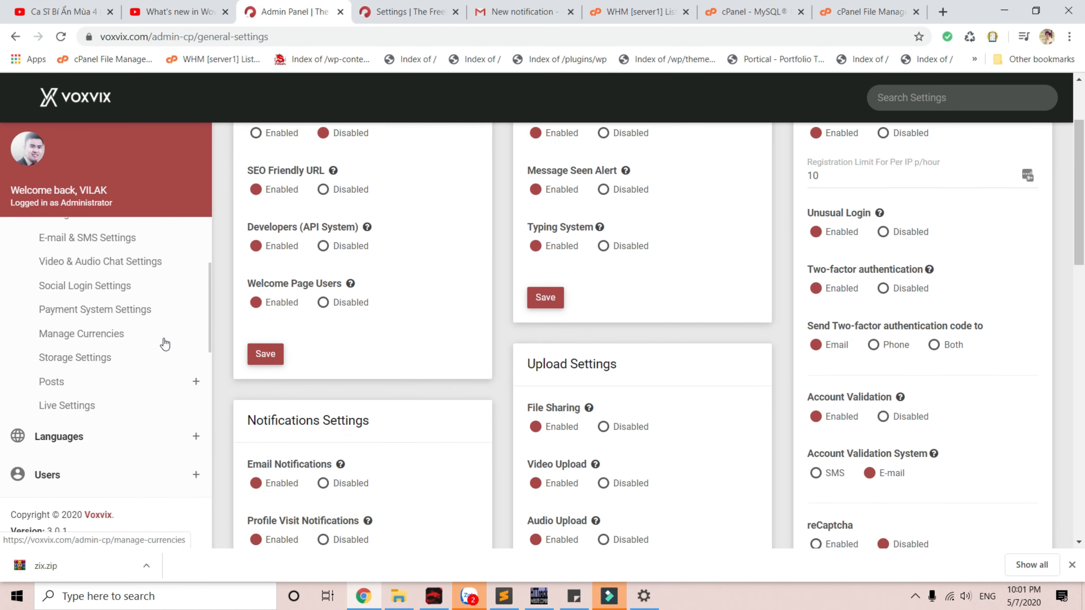
scroll(164, 342, "up", 4)
scroll(164, 345, "down", 2)
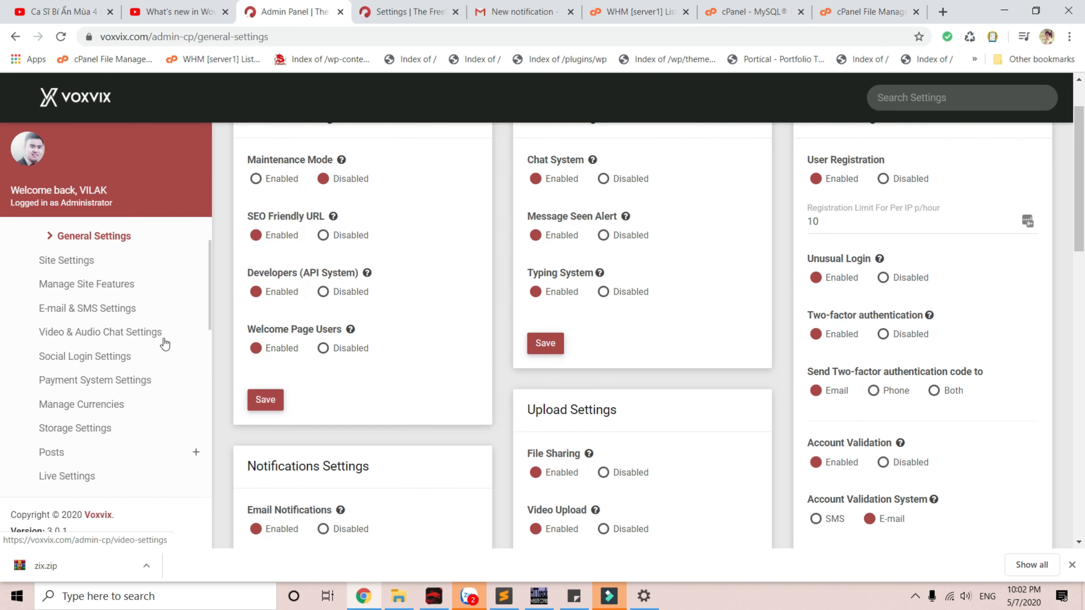
left_click(99, 285)
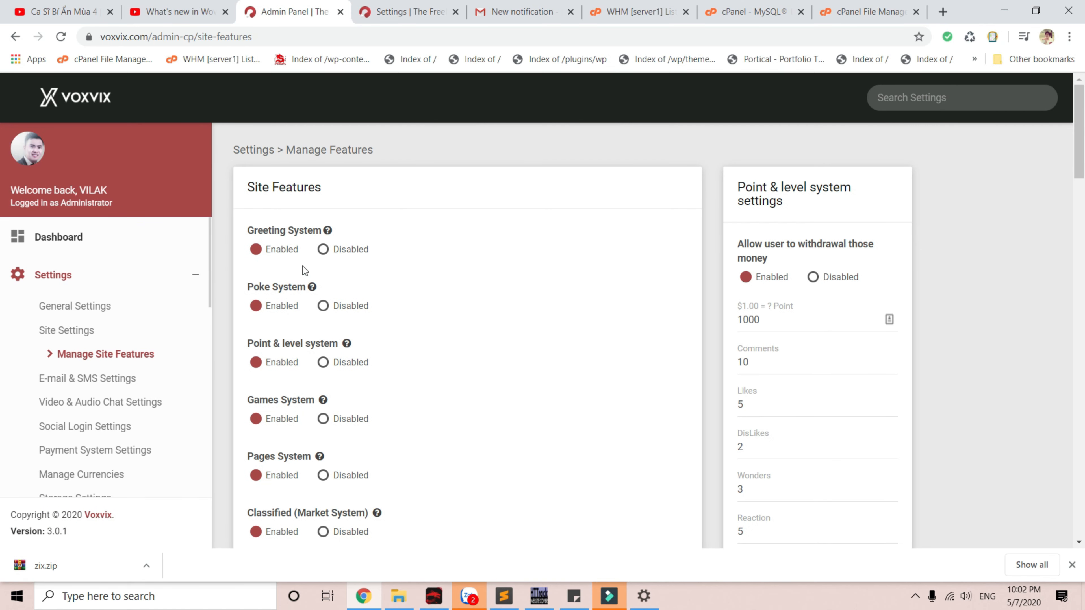
scroll(296, 277, "down", 5)
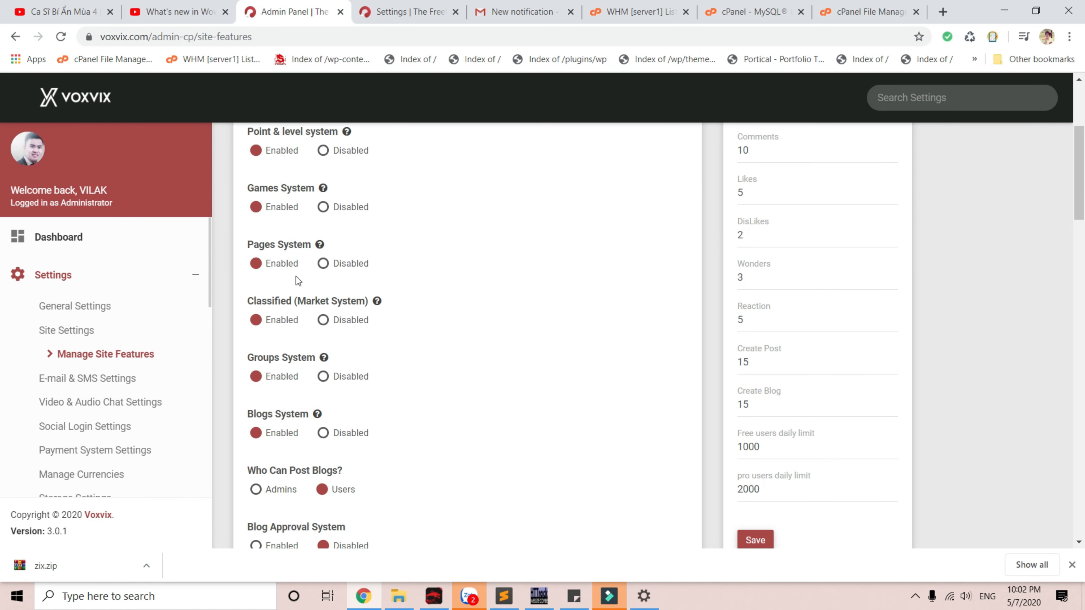
scroll(298, 278, "up", 3)
scroll(297, 274, "down", 8)
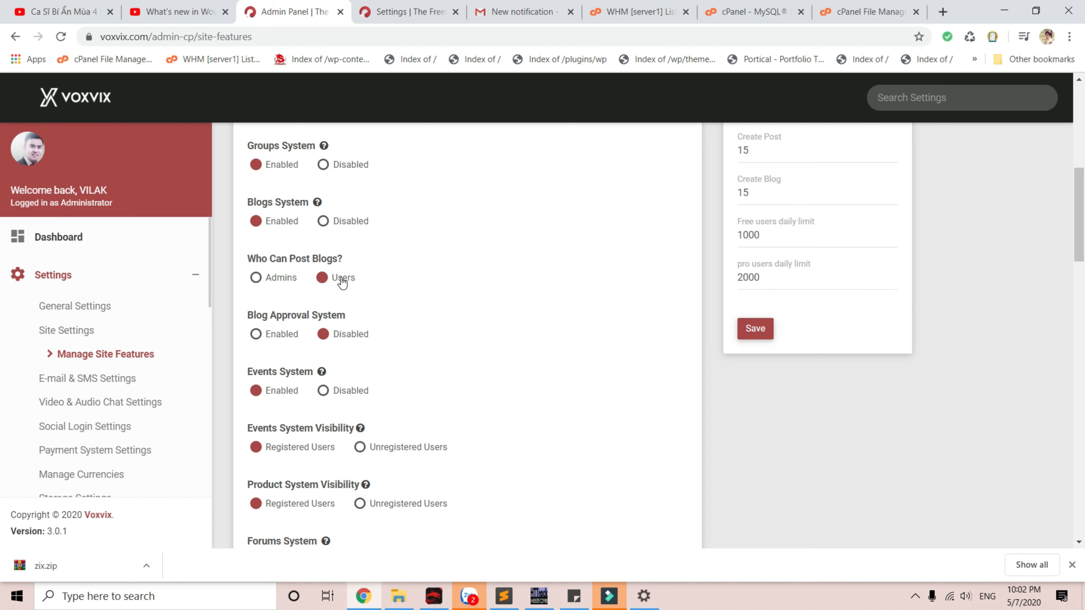
scroll(338, 281, "down", 2)
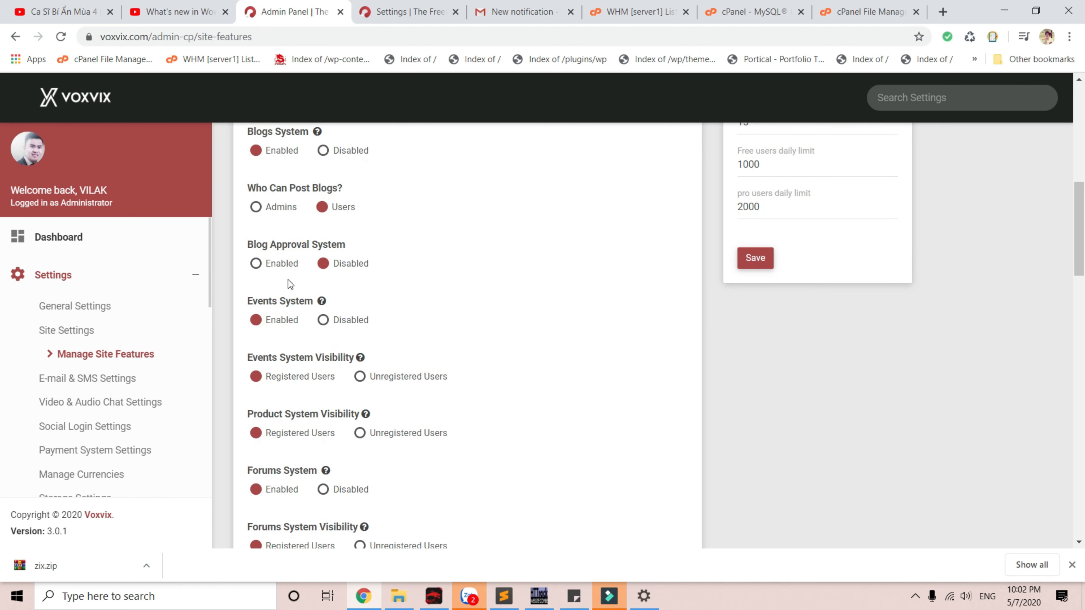
left_click_drag(276, 250, 361, 246)
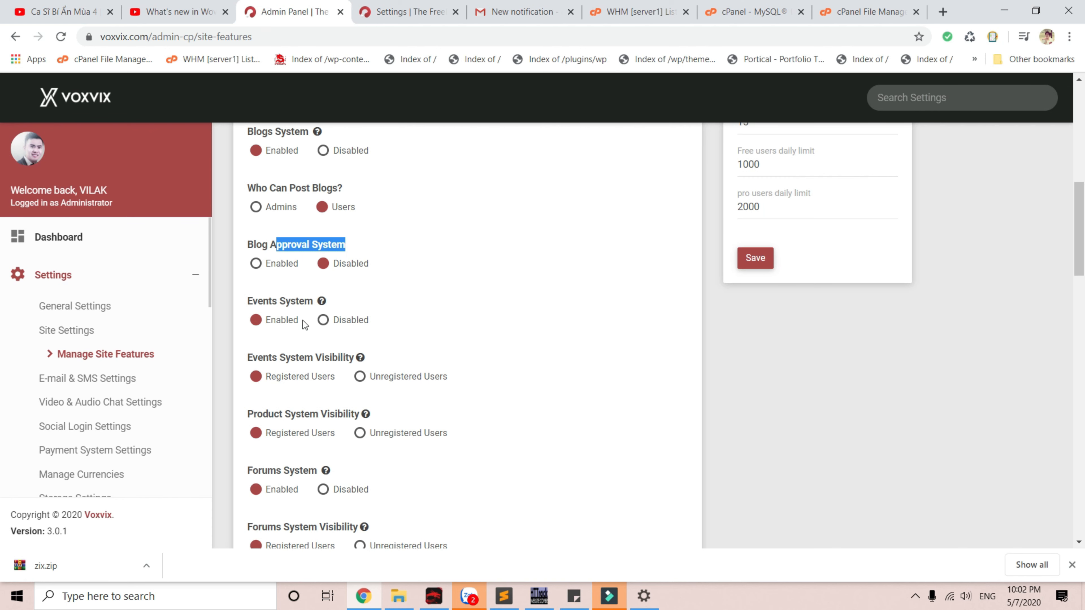
Highlight the Membership On Sign Up System label further down the site features and choose Disabled for it.
scroll(305, 324, "down", 2)
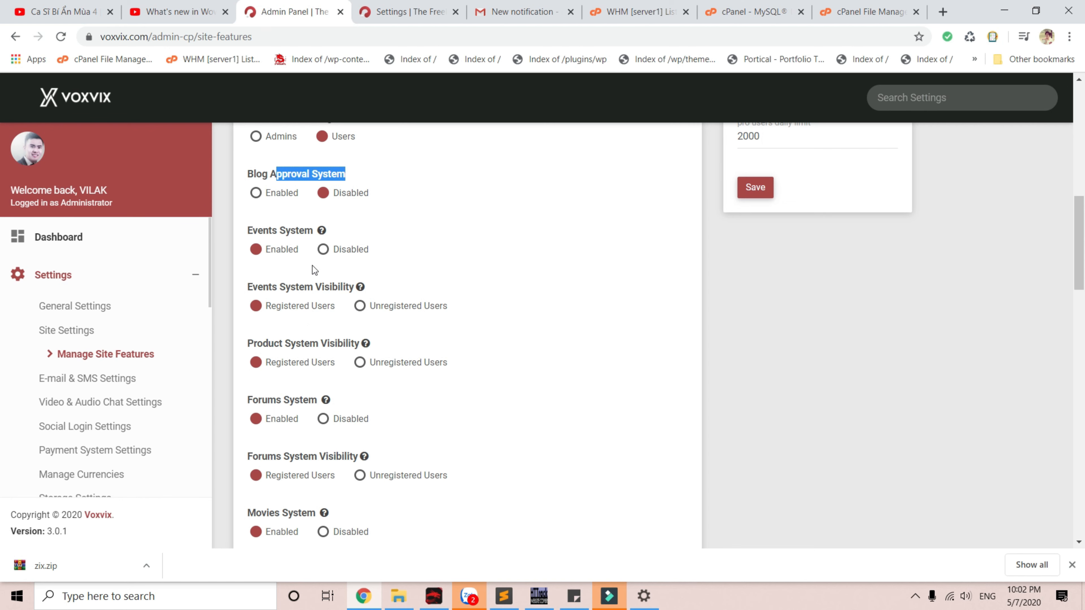
scroll(314, 269, "down", 16)
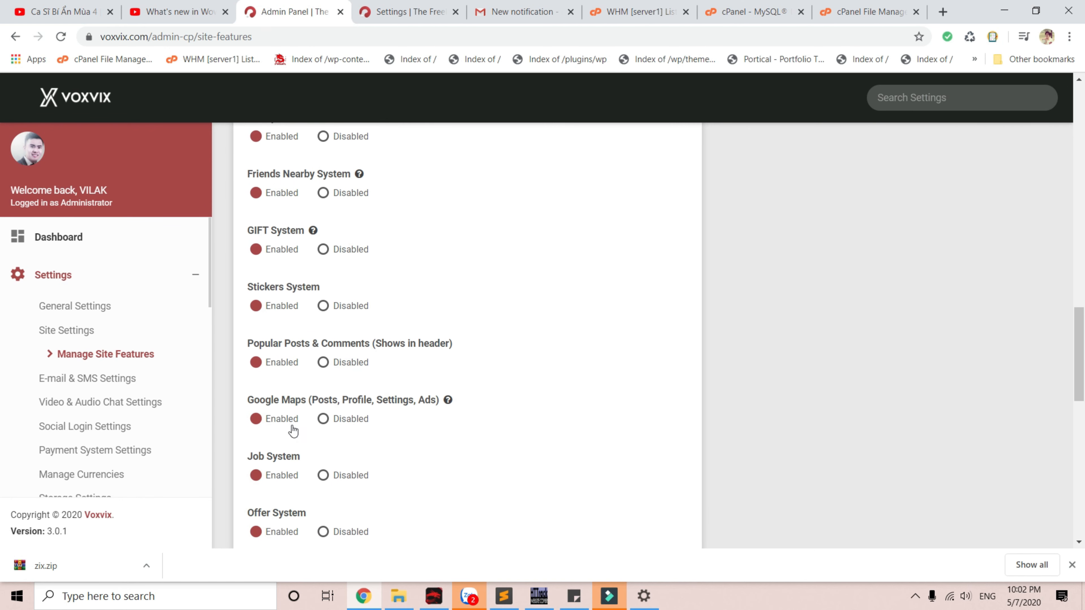
scroll(293, 431, "down", 9)
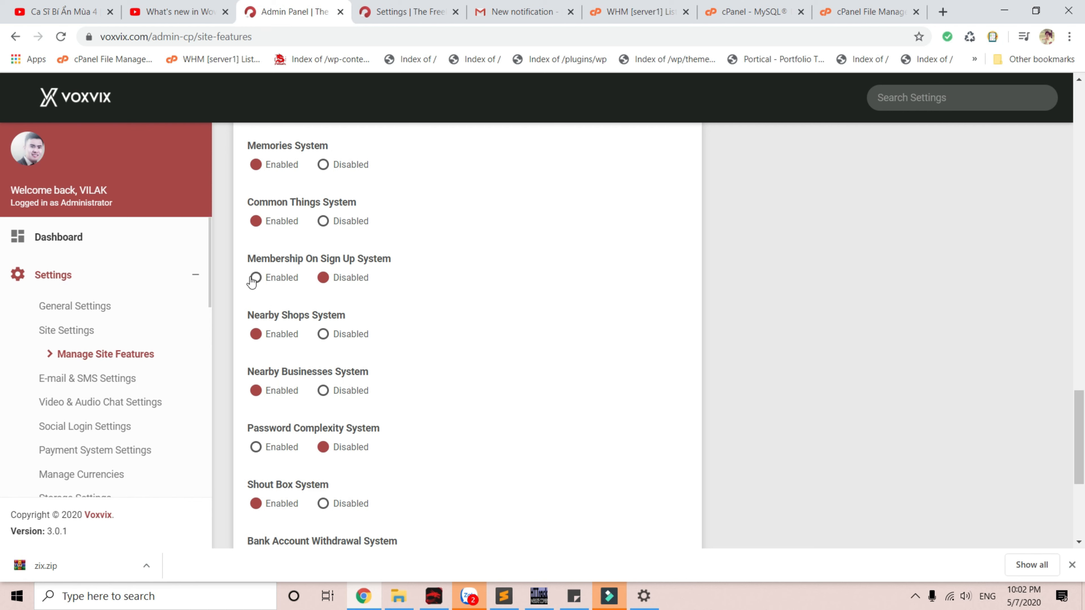
left_click_drag(247, 259, 400, 260)
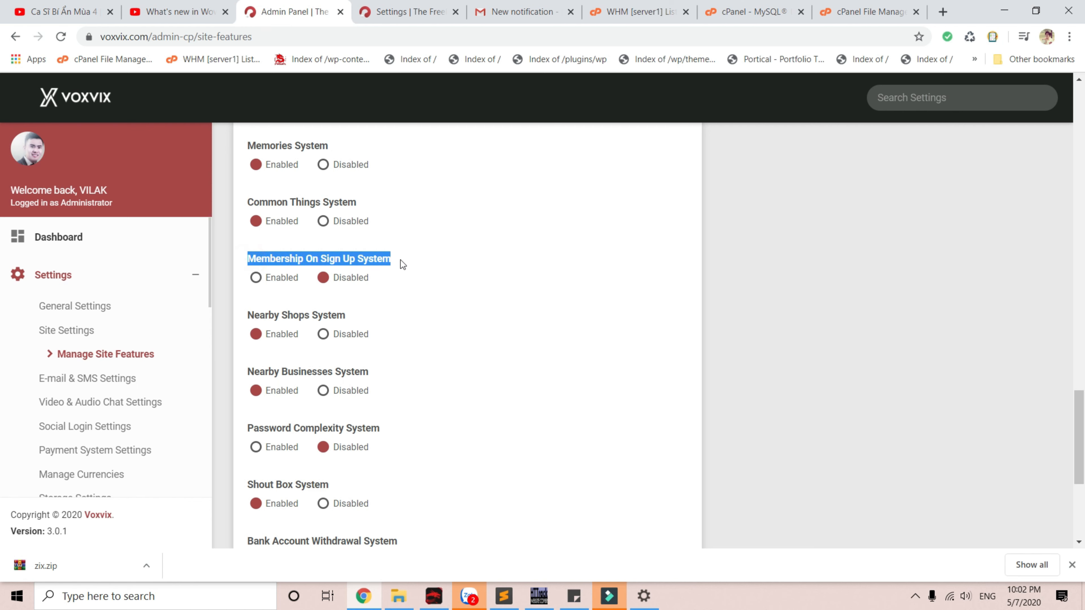
left_click(347, 278)
Highlight the Password Complexity System label and view the remaining site features down to the Weather Widget Key.
scroll(347, 278, "down", 3)
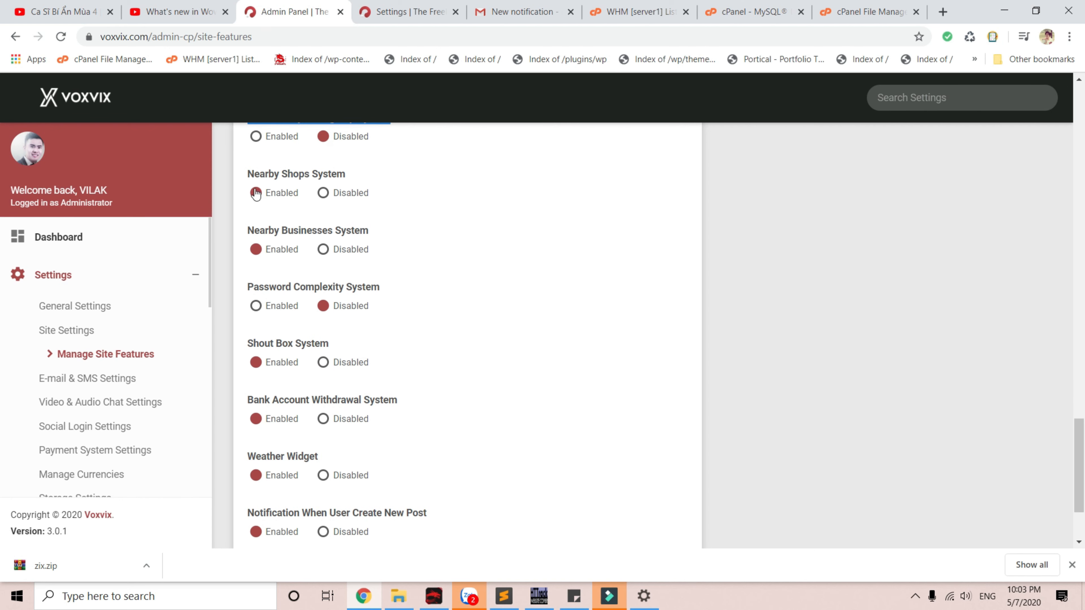
scroll(306, 290, "down", 1)
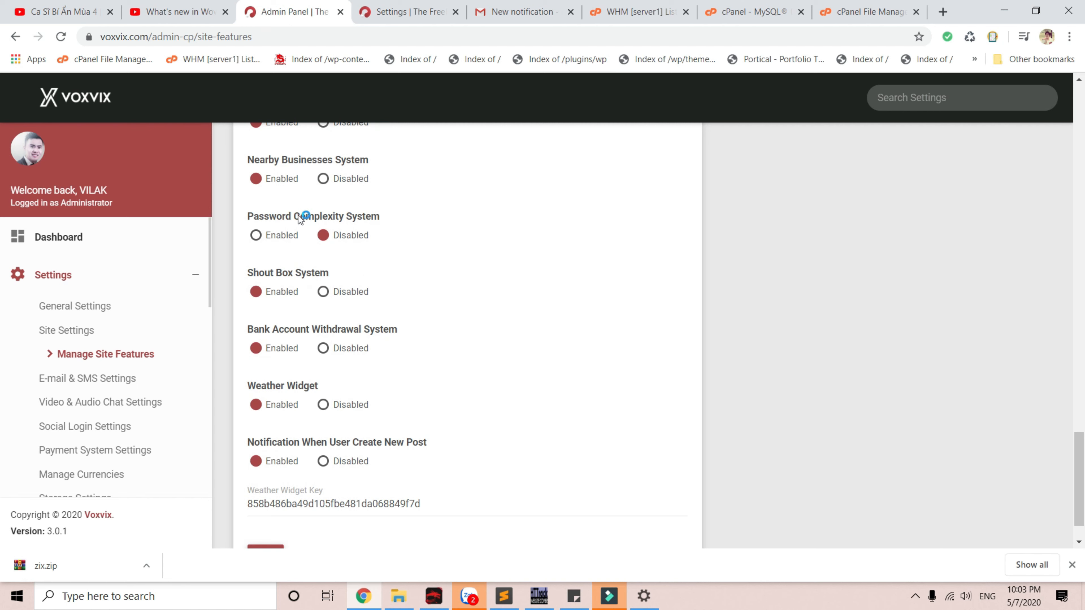
left_click_drag(299, 216, 379, 215)
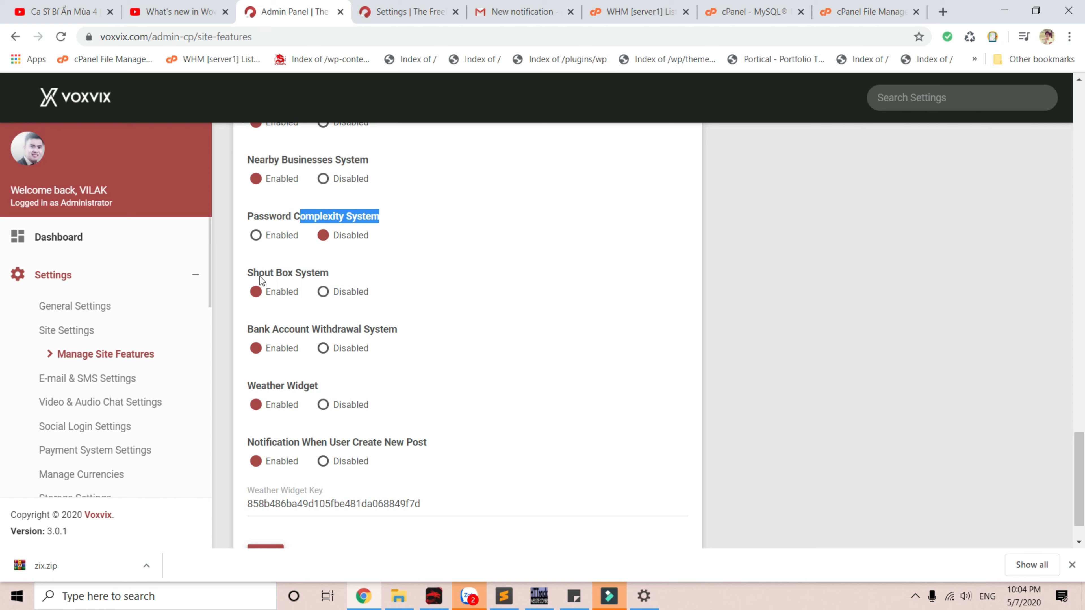
scroll(280, 332, "down", 2)
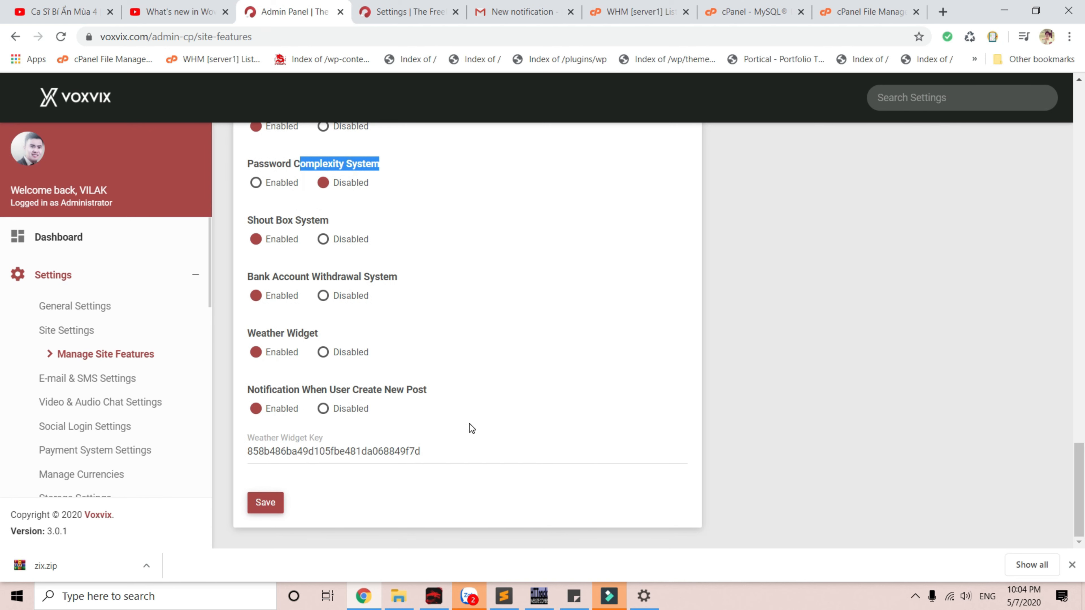
Look back over the whole site features list and the Point & level system settings.
scroll(492, 436, "up", 8)
scroll(683, 432, "up", 4)
scroll(856, 421, "down", 10)
scroll(425, 404, "up", 8)
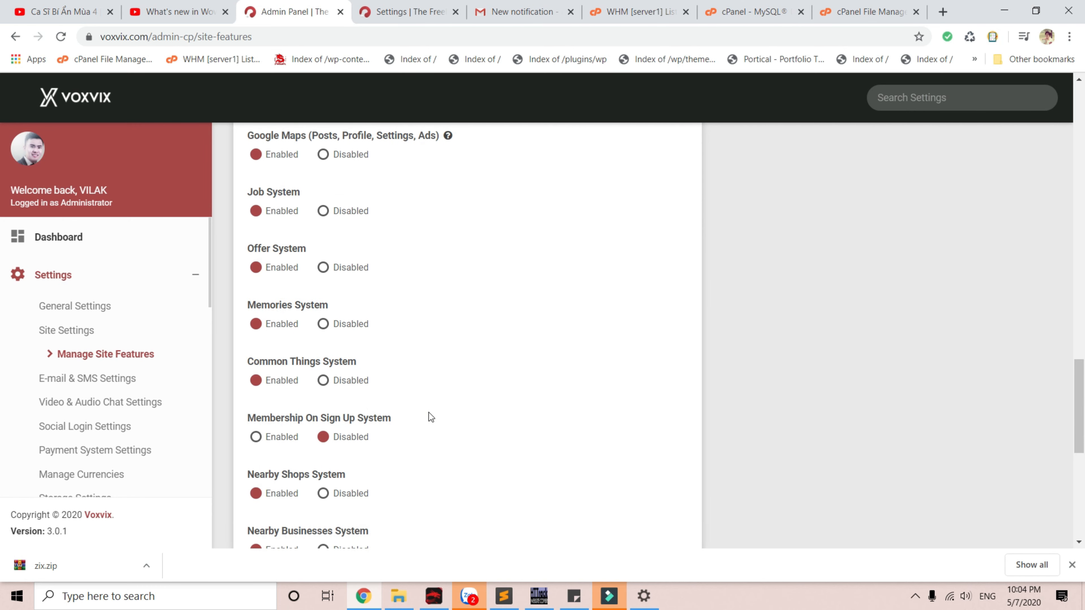
scroll(429, 413, "up", 12)
scroll(418, 441, "up", 1)
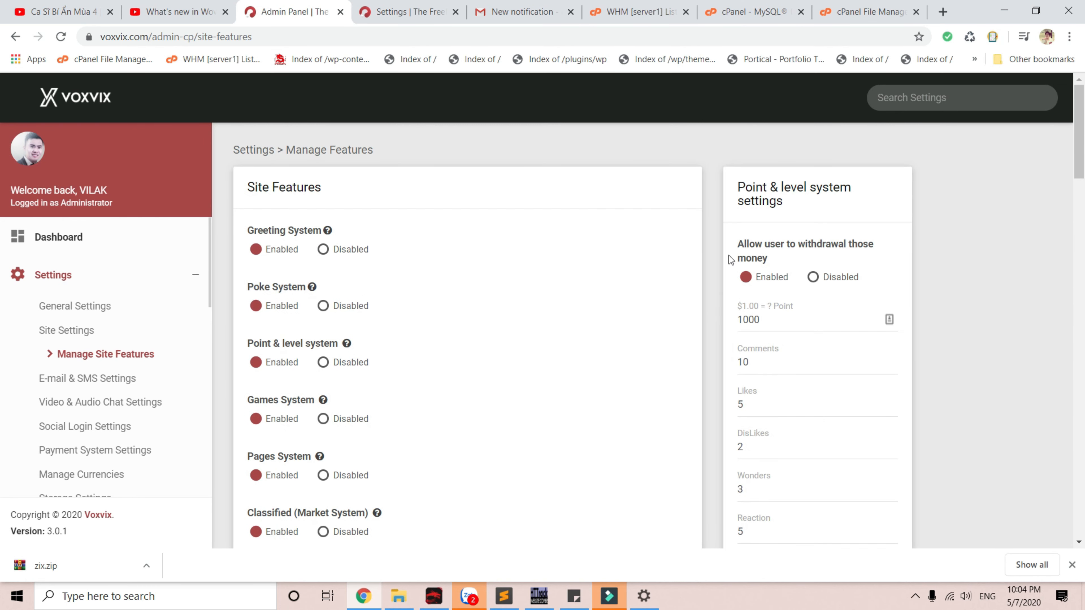
scroll(726, 342, "down", 10)
Compare the covered features with the YouTube comment, clear its text selection and return to the admin panel.
left_click(177, 6)
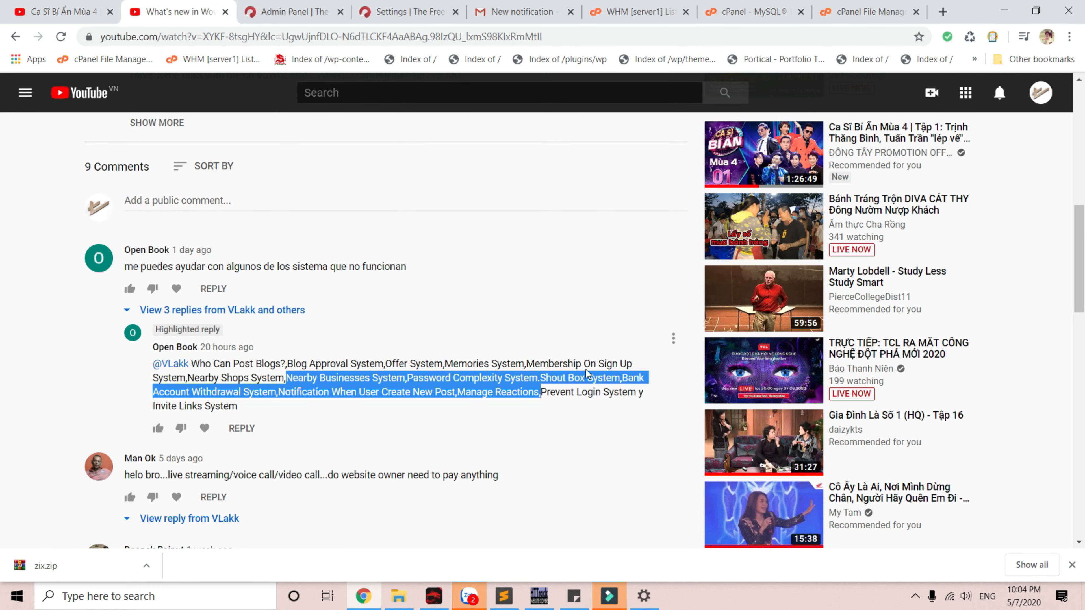
left_click(368, 390)
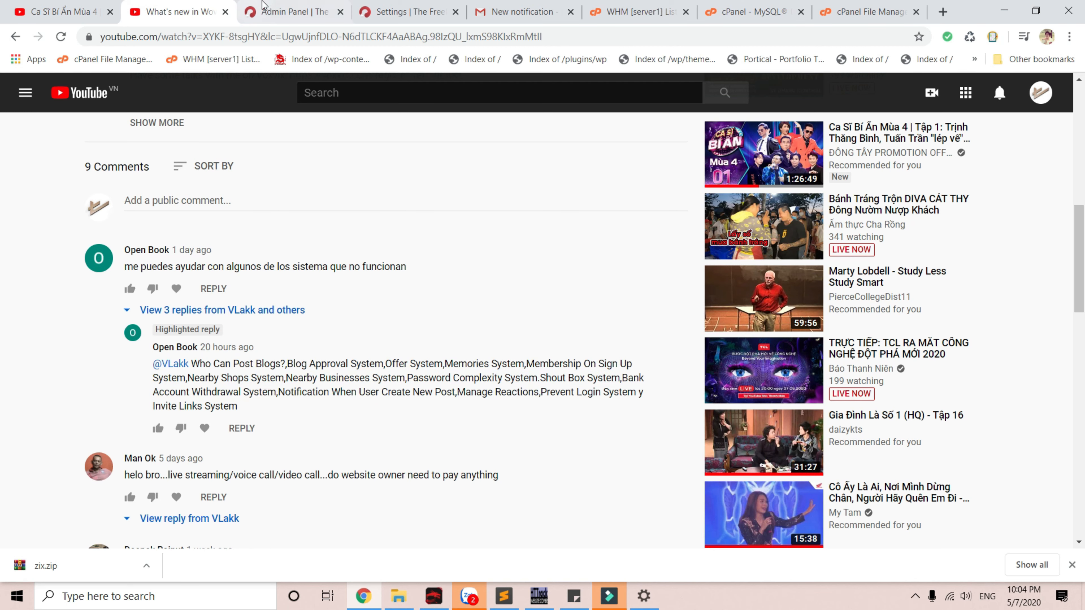
left_click(273, 12)
View the E-mail & SMS Settings page and the Video & Audio Chat Settings page.
left_click(87, 380)
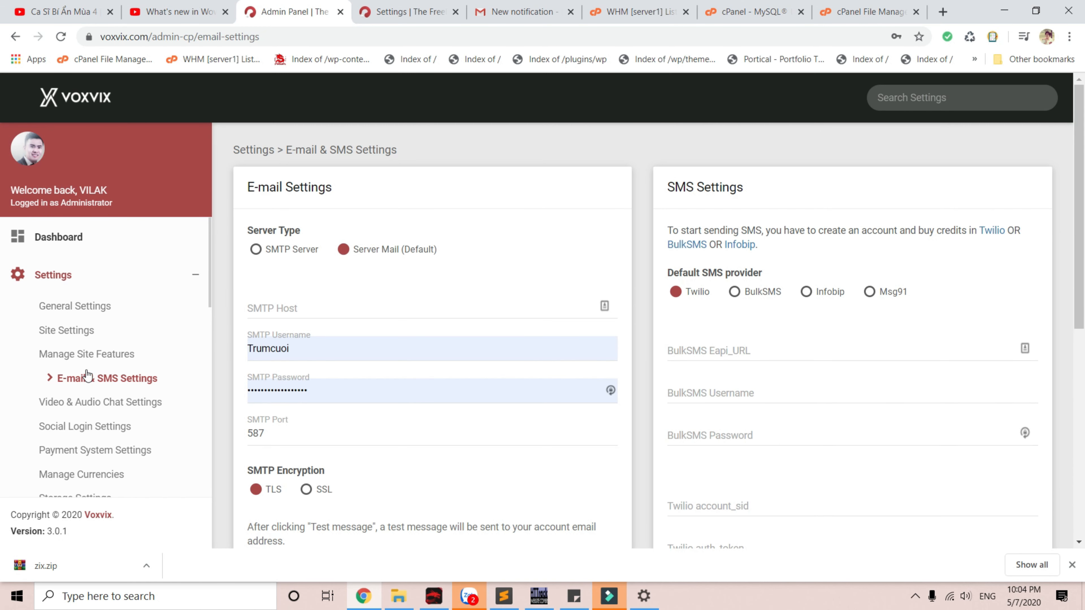
triple_click(669, 182)
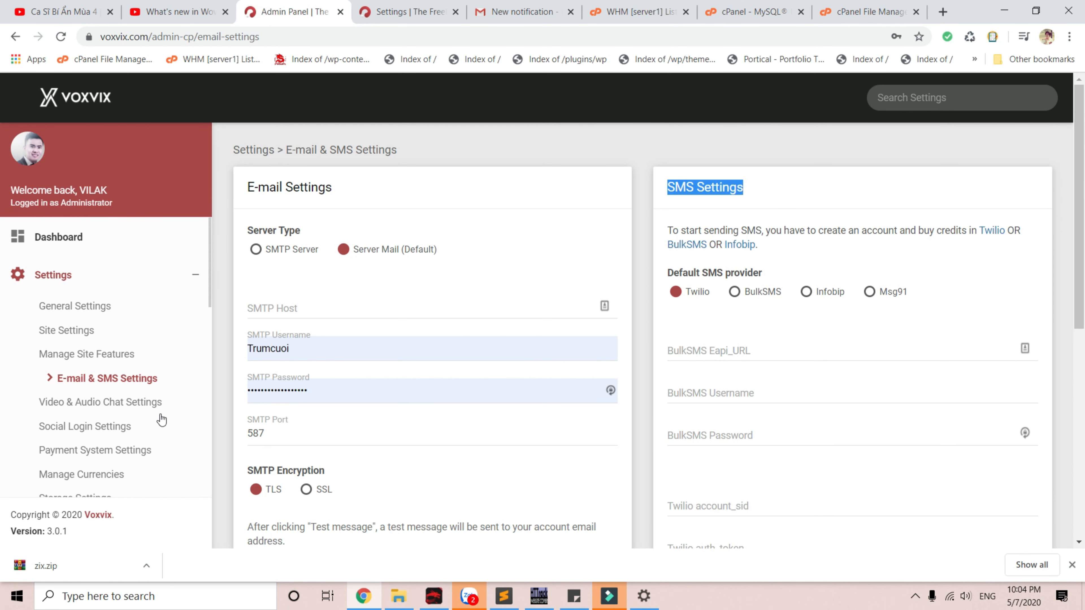
left_click(154, 402)
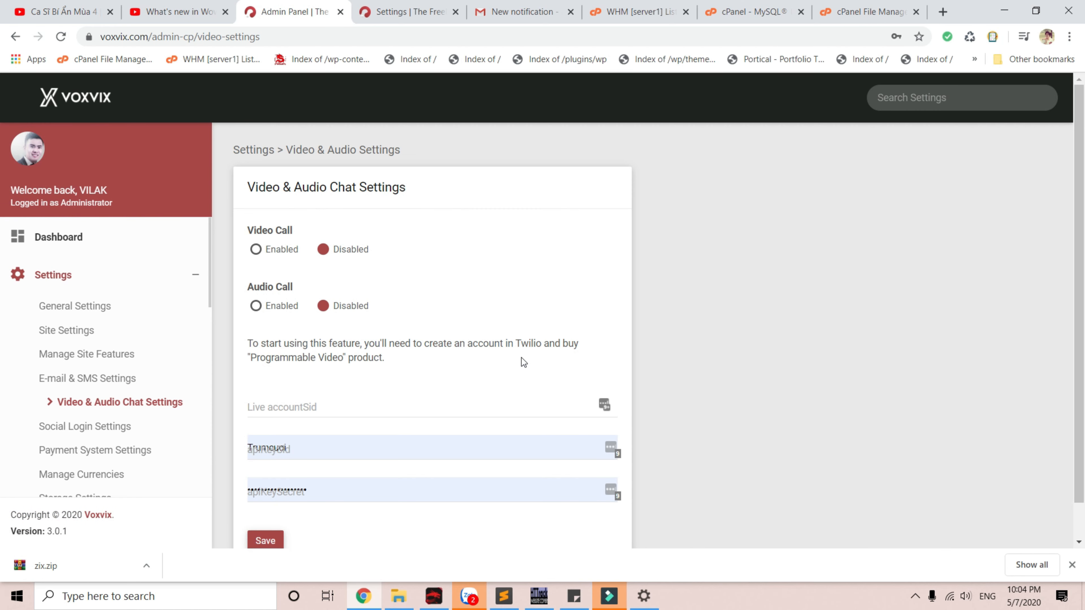
scroll(521, 358, "down", 1)
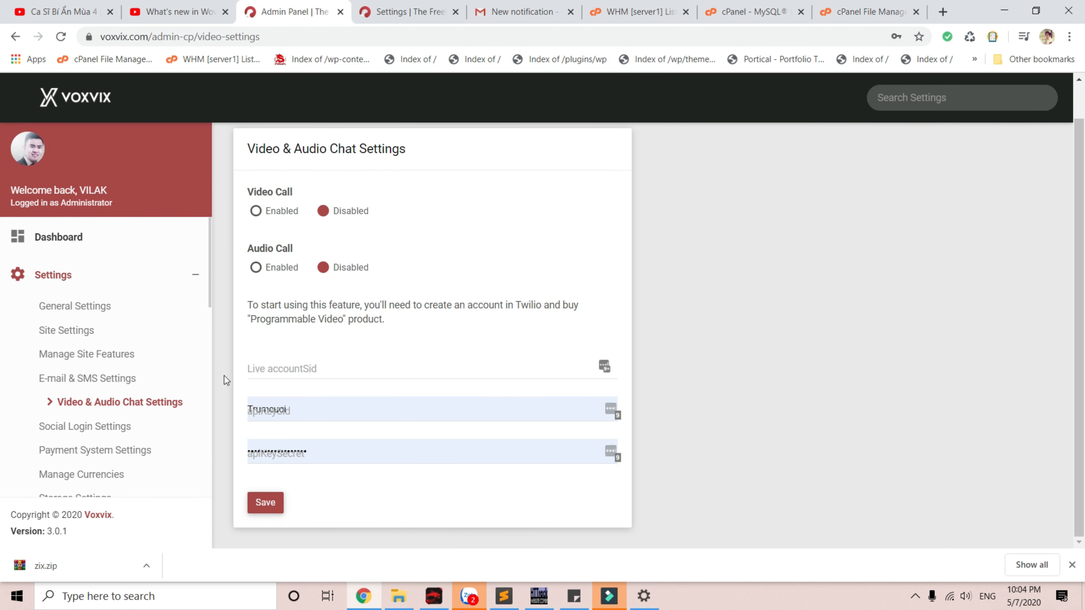
Open Social Login Settings and look through its login providers and API key fields.
left_click(87, 427)
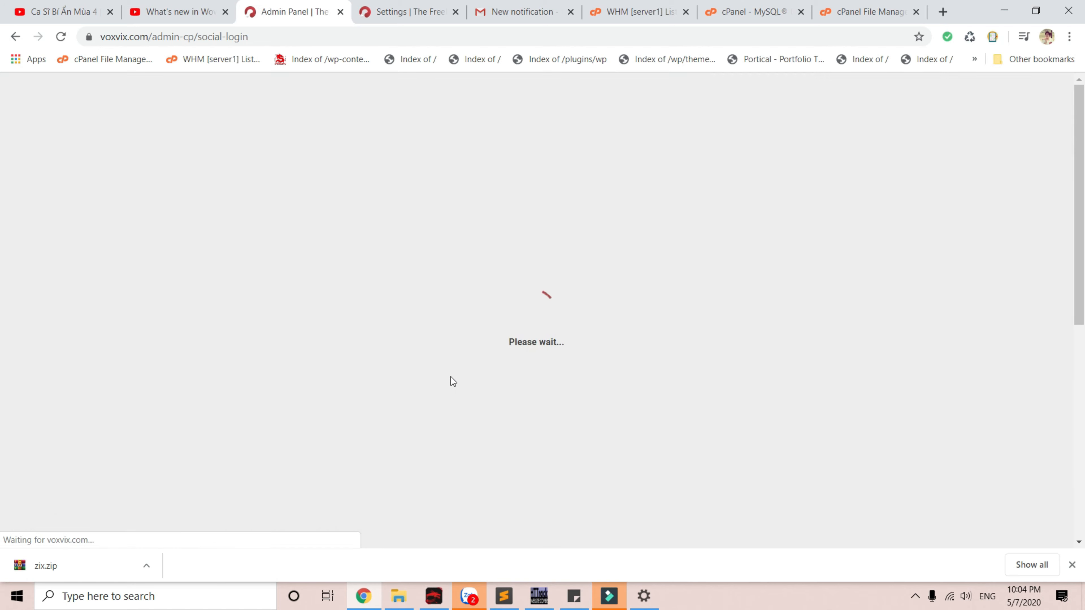
scroll(447, 386, "down", 10)
scroll(436, 436, "up", 10)
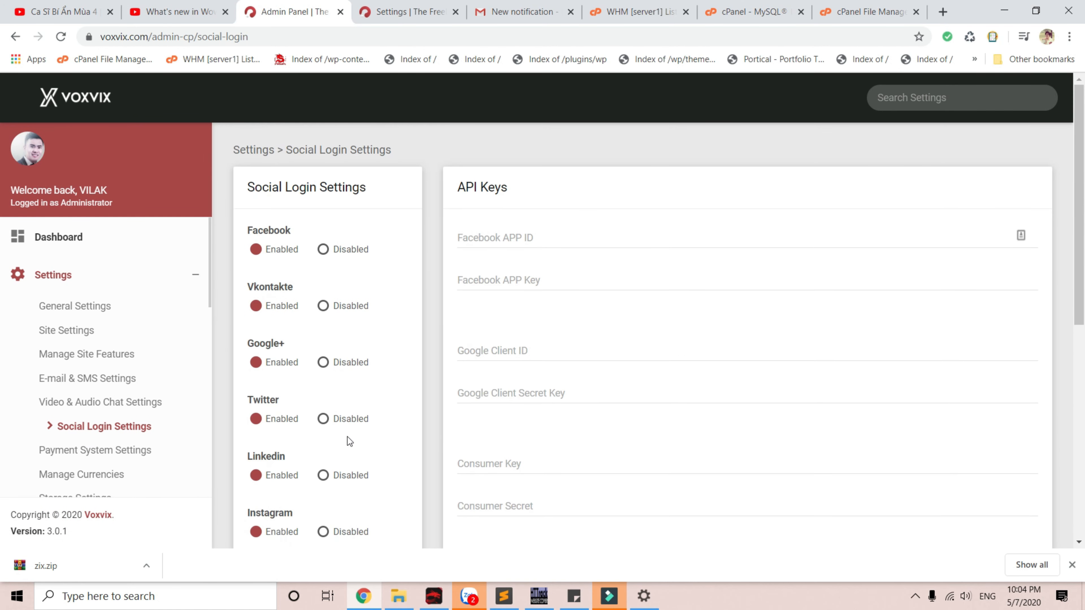
Look through the Payment System Settings down to the Paysera payment section, and view the Manage Currencies list.
left_click(152, 452)
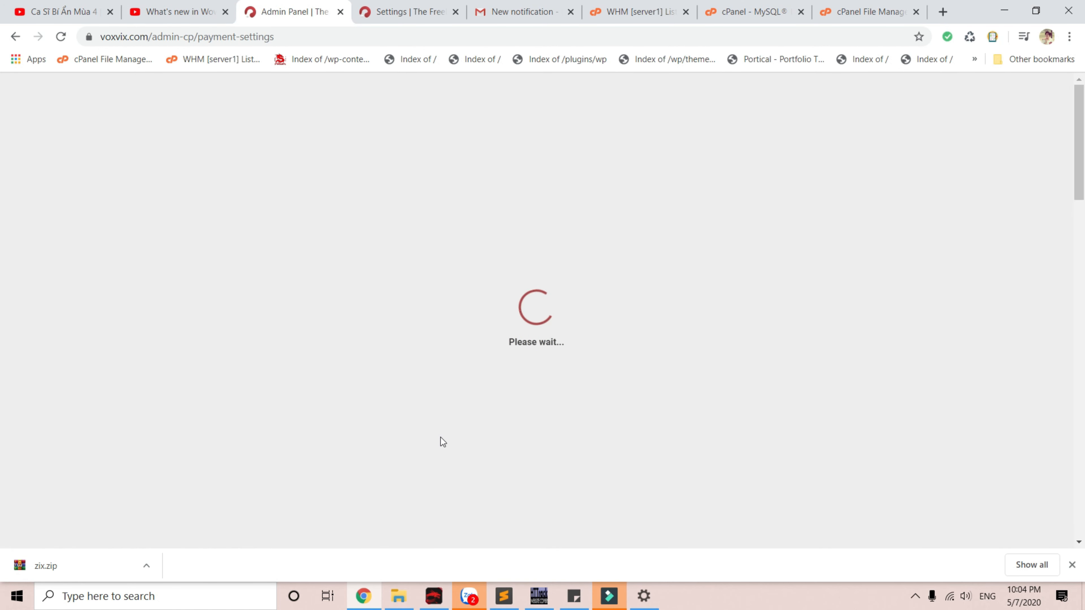
scroll(440, 438, "down", 15)
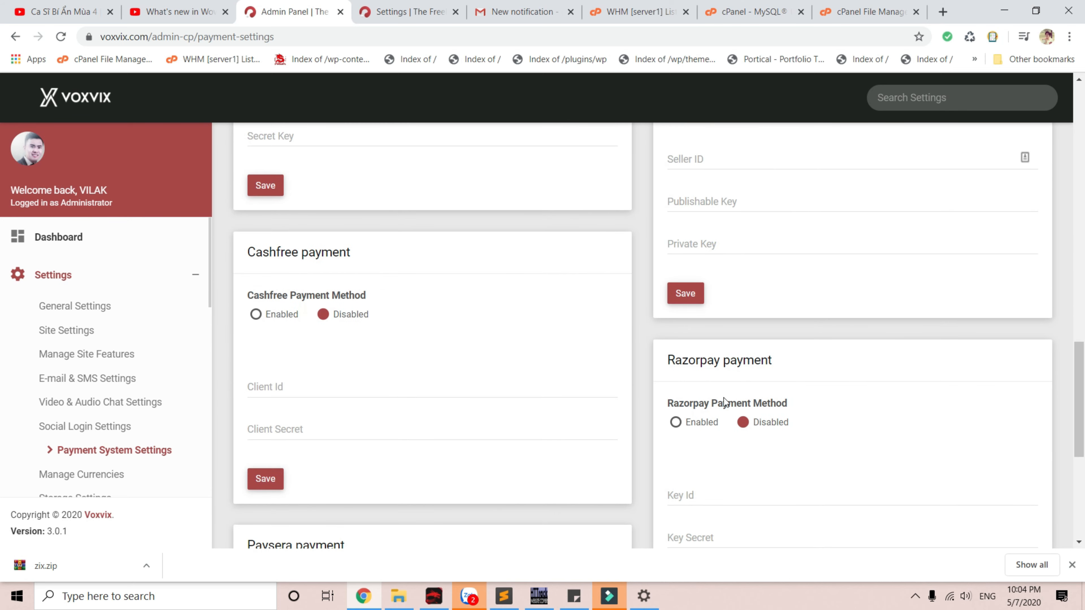
scroll(440, 443, "down", 6)
left_click(62, 474)
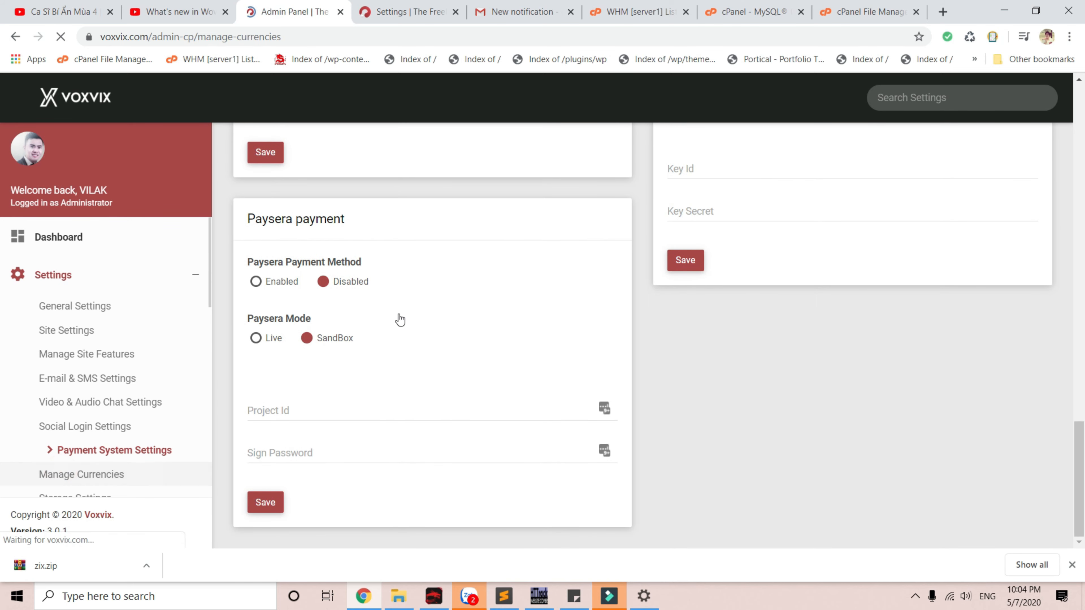
scroll(443, 321, "down", 10)
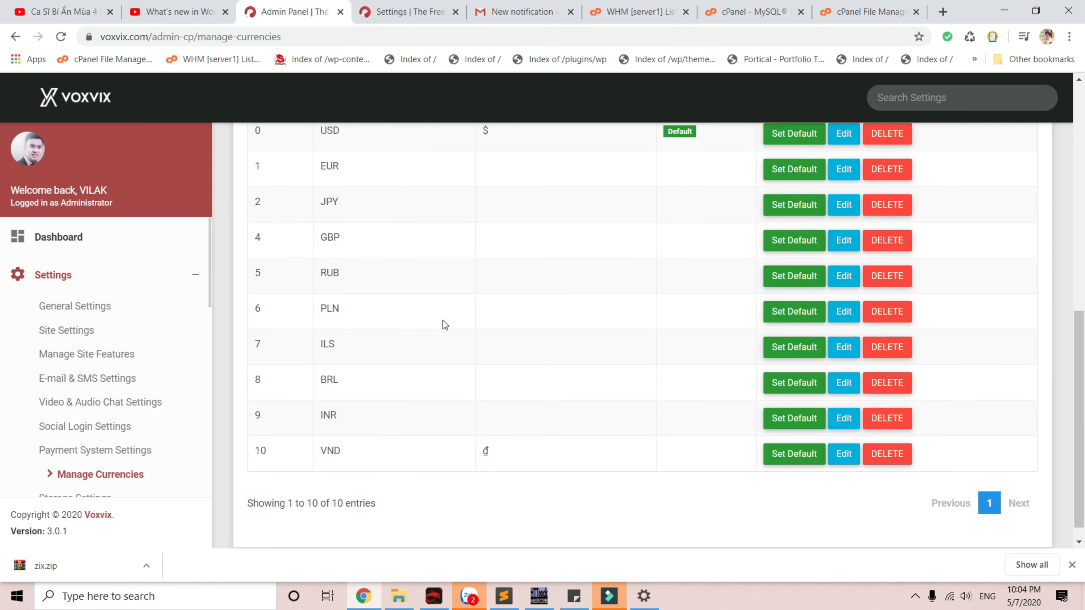
Open Storage Settings and look through the Amazon S3, Digitalocean Spaces, FTP and Google Cloud sections.
scroll(468, 349, "up", 4)
scroll(467, 349, "down", 4)
scroll(109, 491, "down", 3)
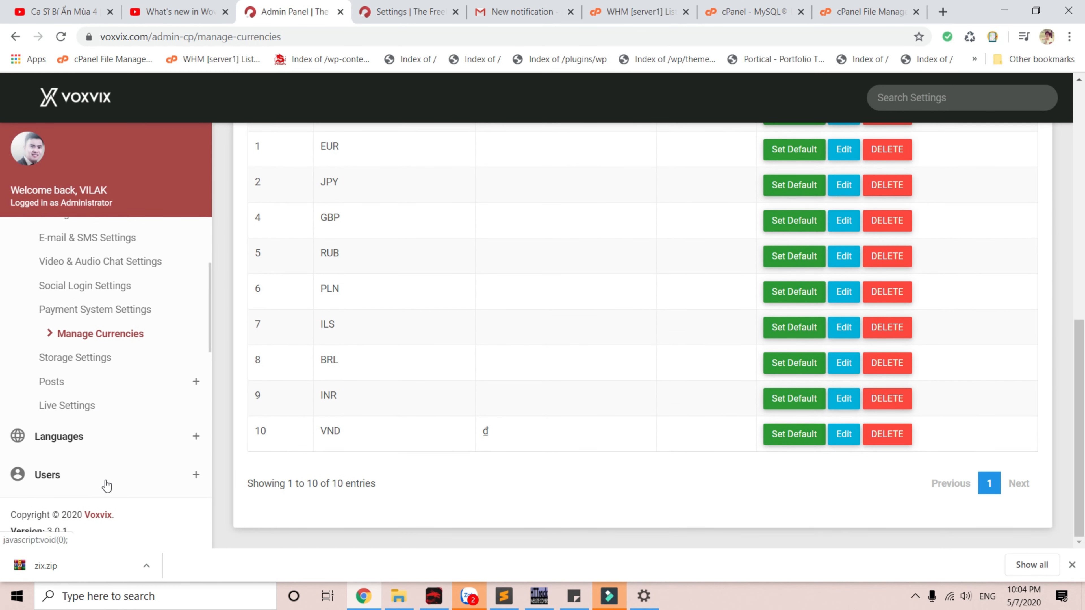
left_click(92, 362)
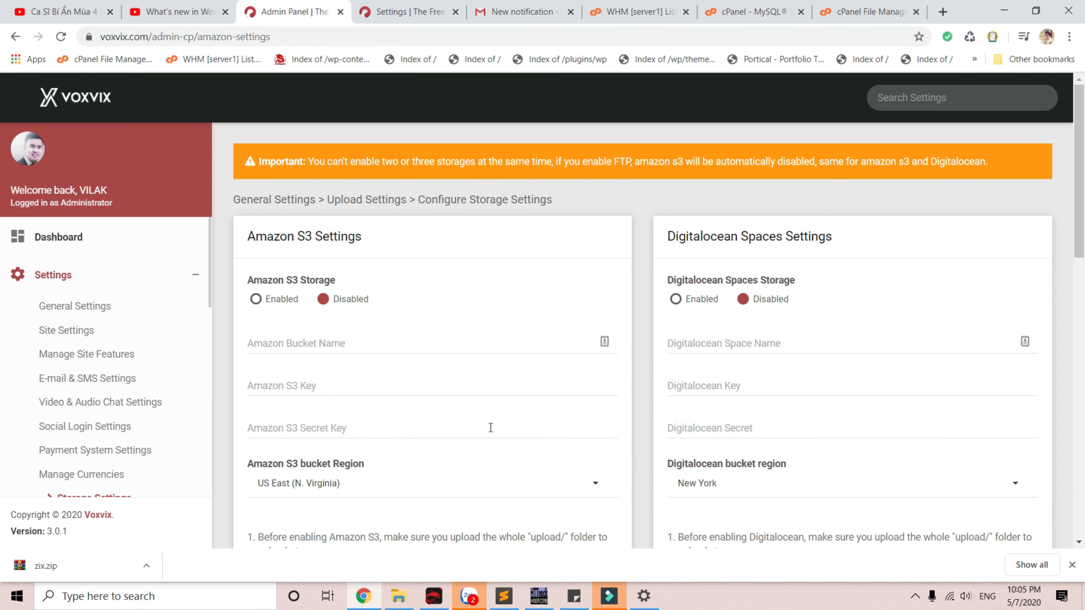
scroll(492, 426, "down", 3)
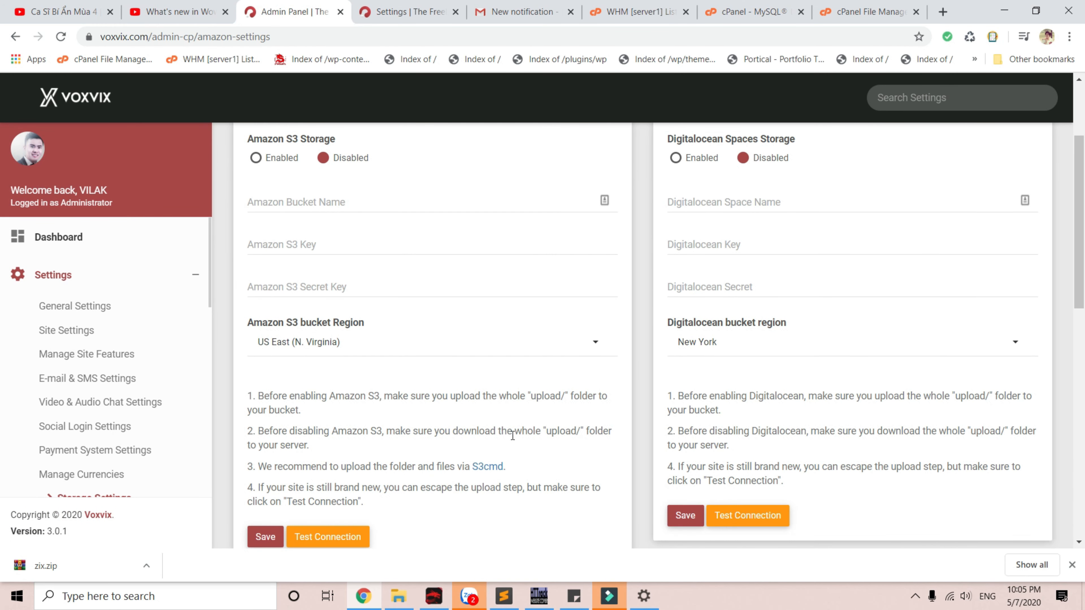
scroll(506, 443, "down", 9)
scroll(410, 451, "down", 4)
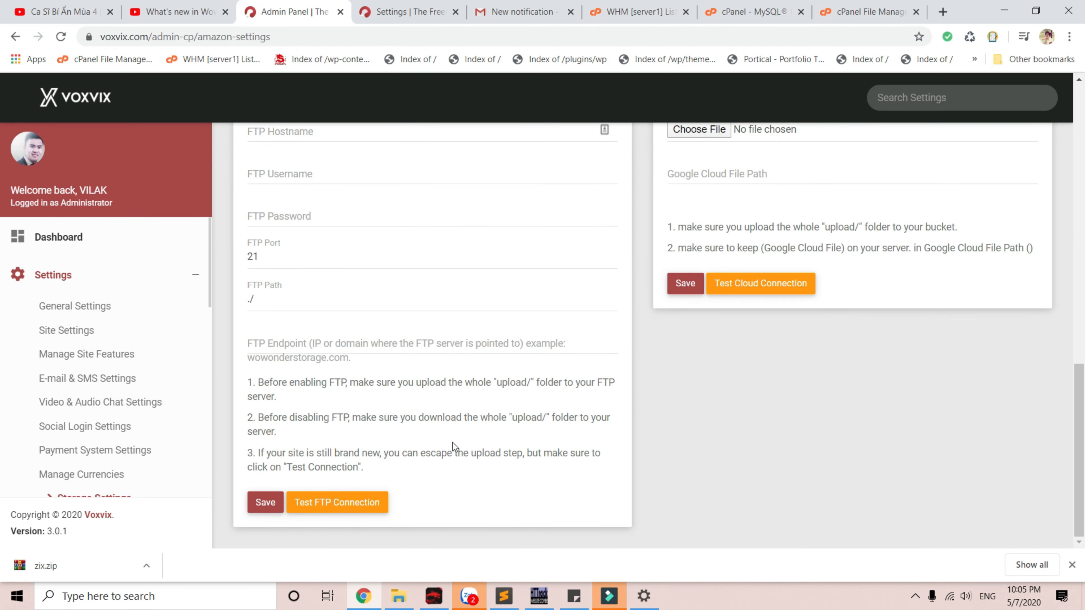
scroll(453, 443, "up", 6)
scroll(679, 372, "down", 2)
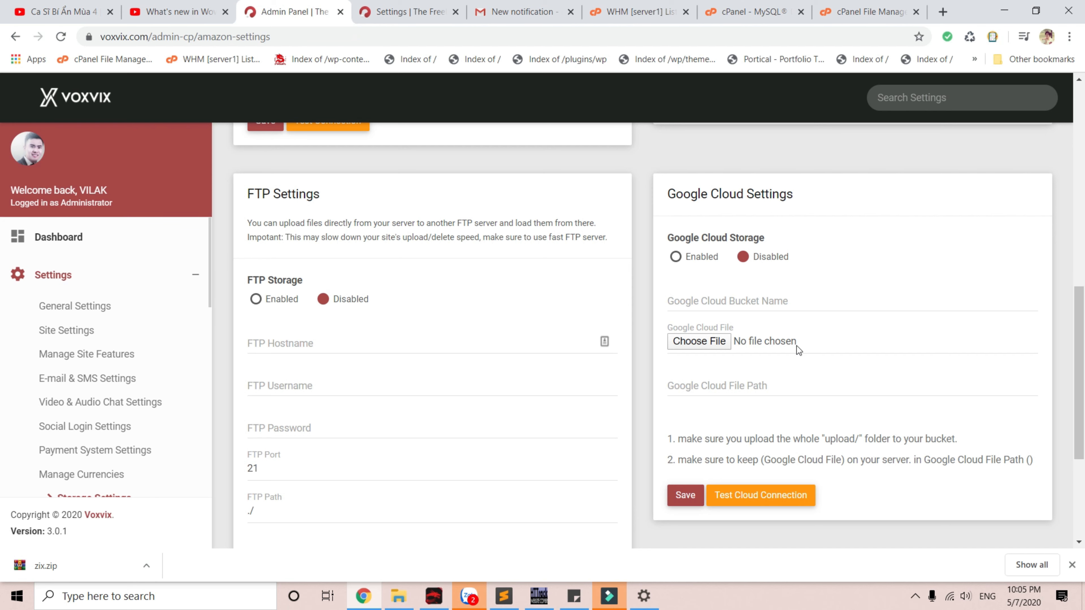
scroll(80, 405, "down", 4)
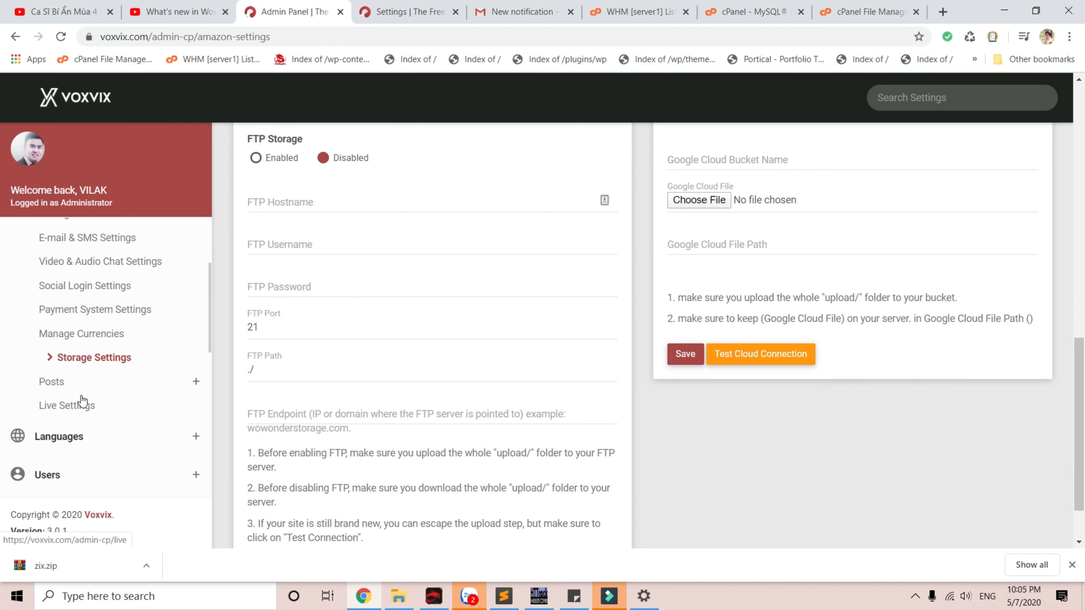
scroll(82, 402, "up", 2)
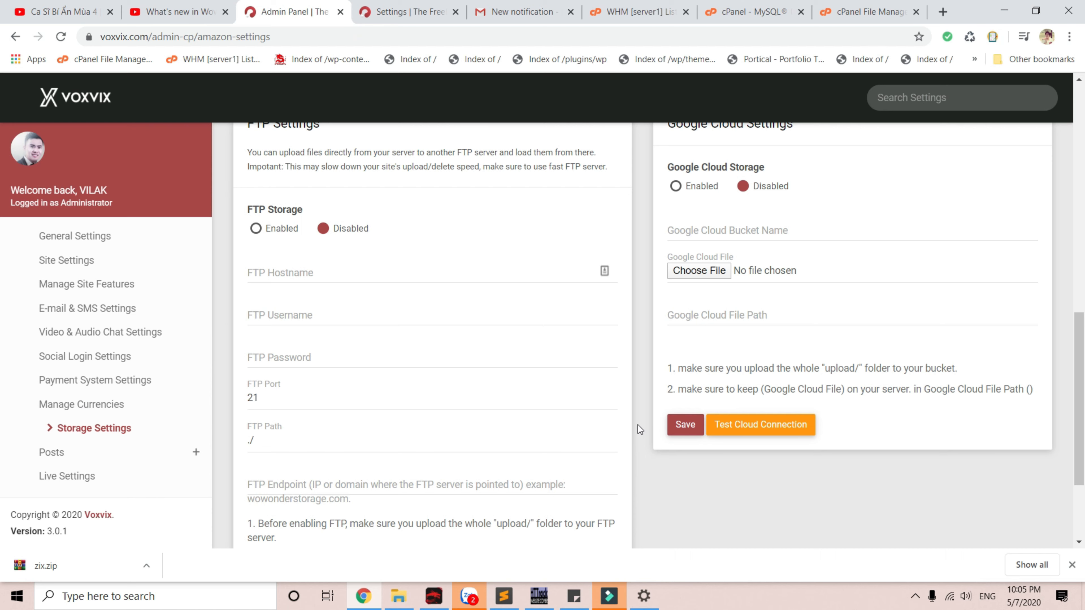
Open Post Settings from the Posts group and look through the social share links and post options.
left_click(60, 453)
scroll(64, 457, "down", 4)
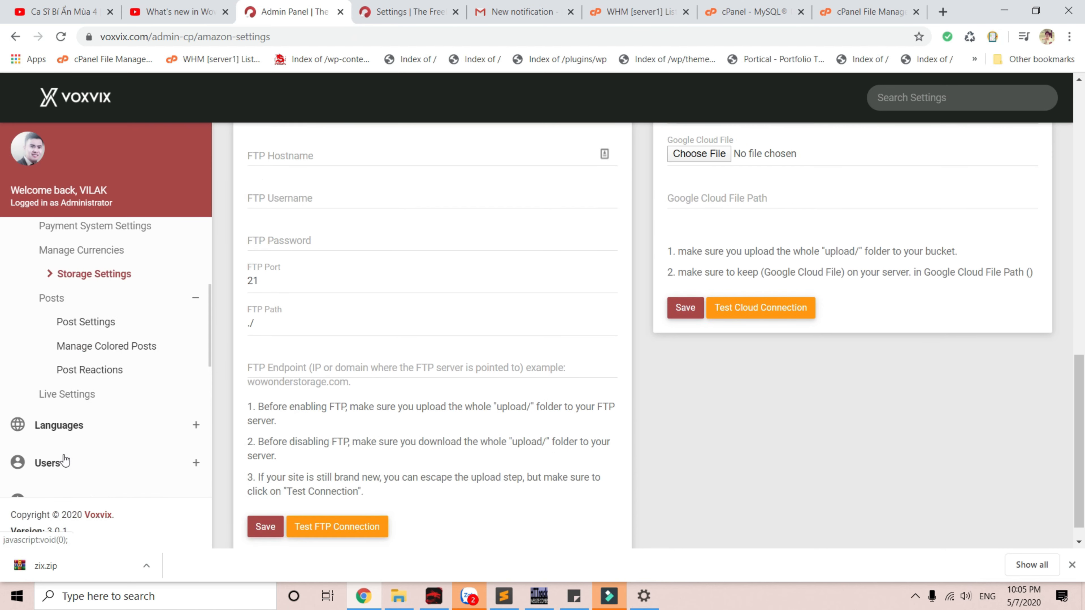
left_click(109, 326)
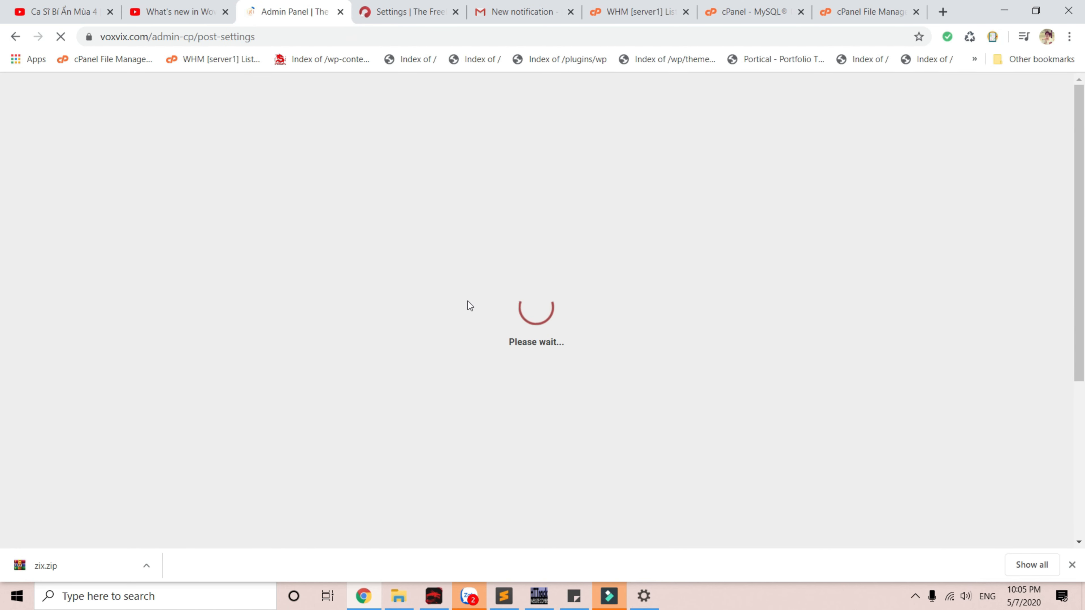
scroll(475, 314, "down", 6)
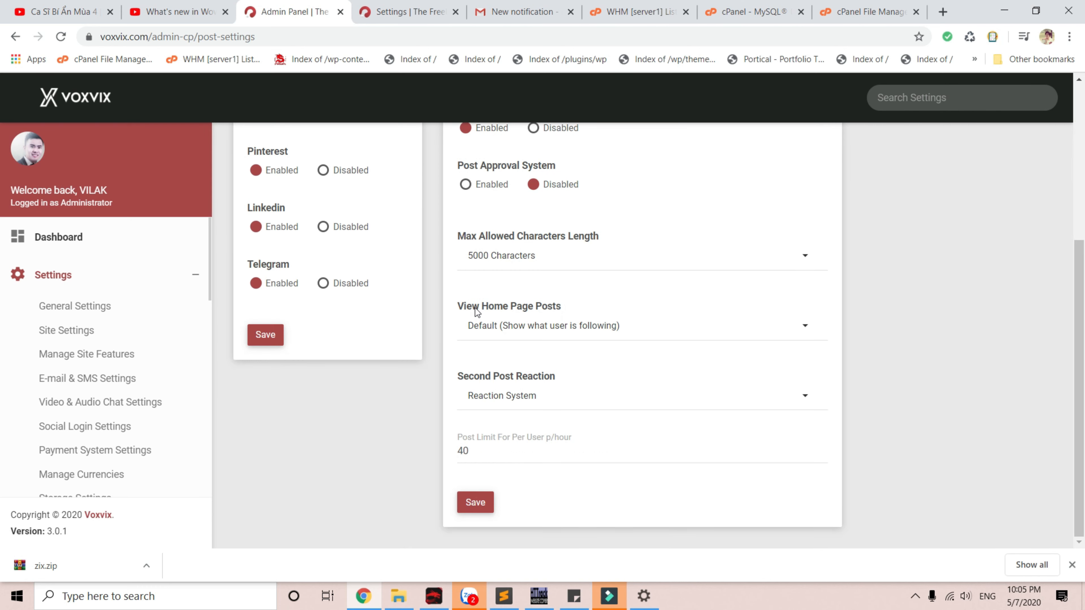
scroll(477, 312, "up", 4)
scroll(477, 312, "up", 2)
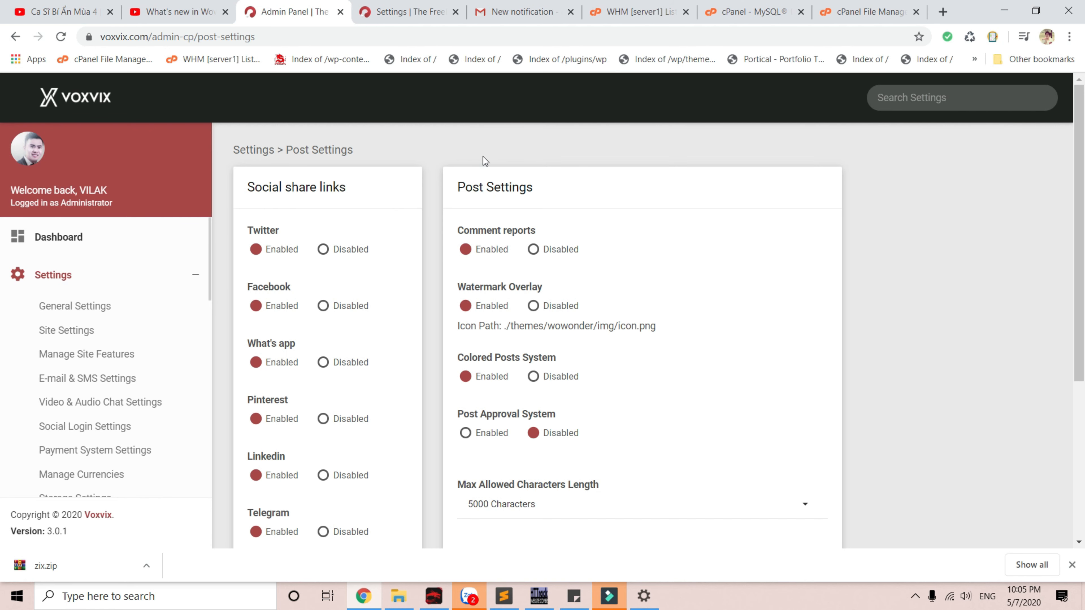
scroll(496, 151, "down", 3)
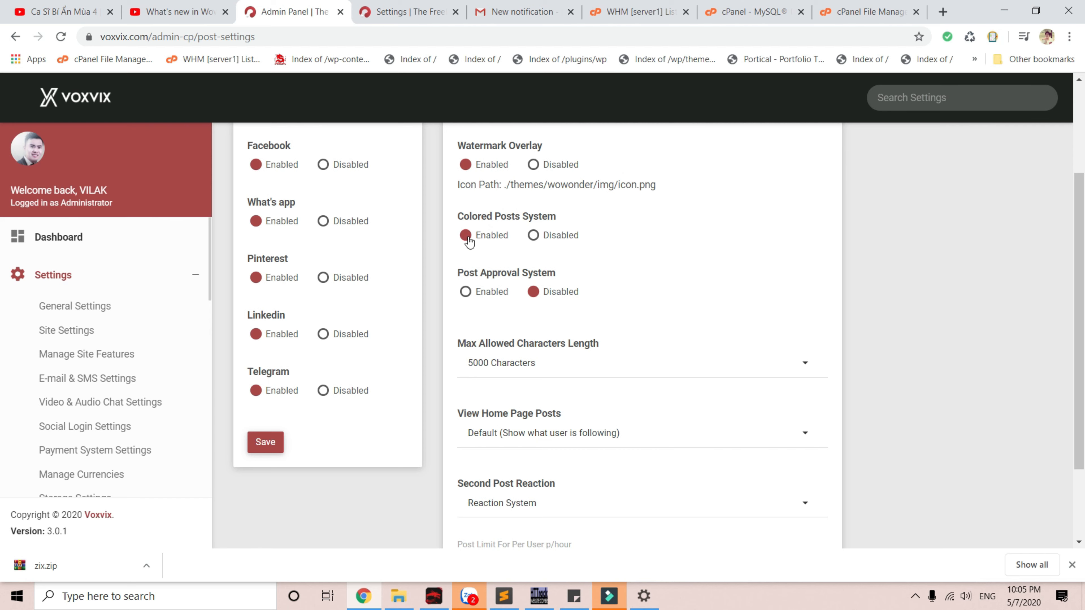
Switch to the Voxvix home page, start a new post and preview several colored backgrounds, including the red hearts.
left_click(434, 30)
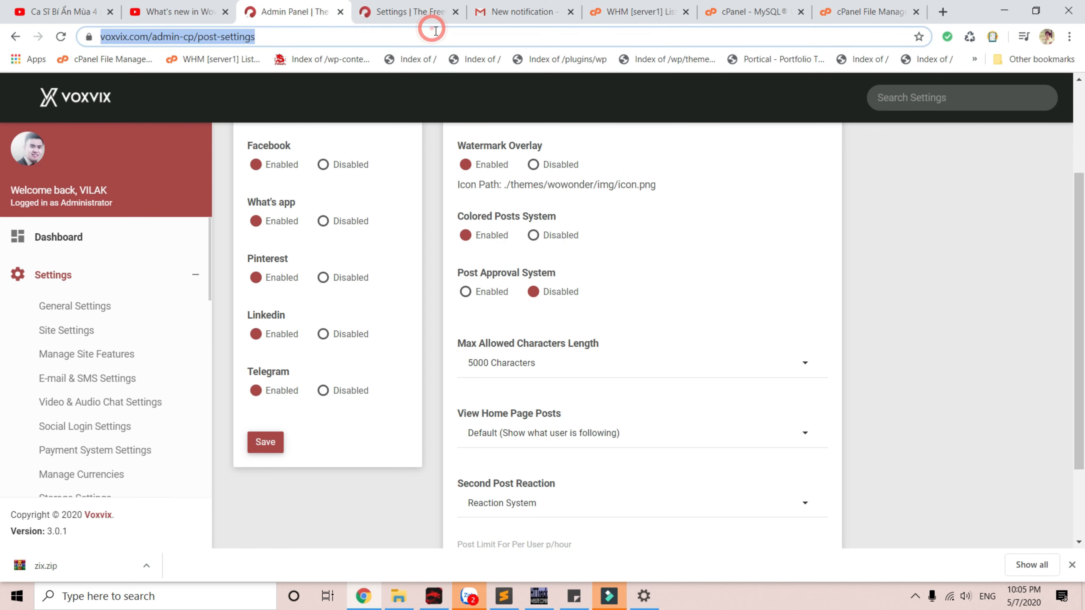
left_click(397, 13)
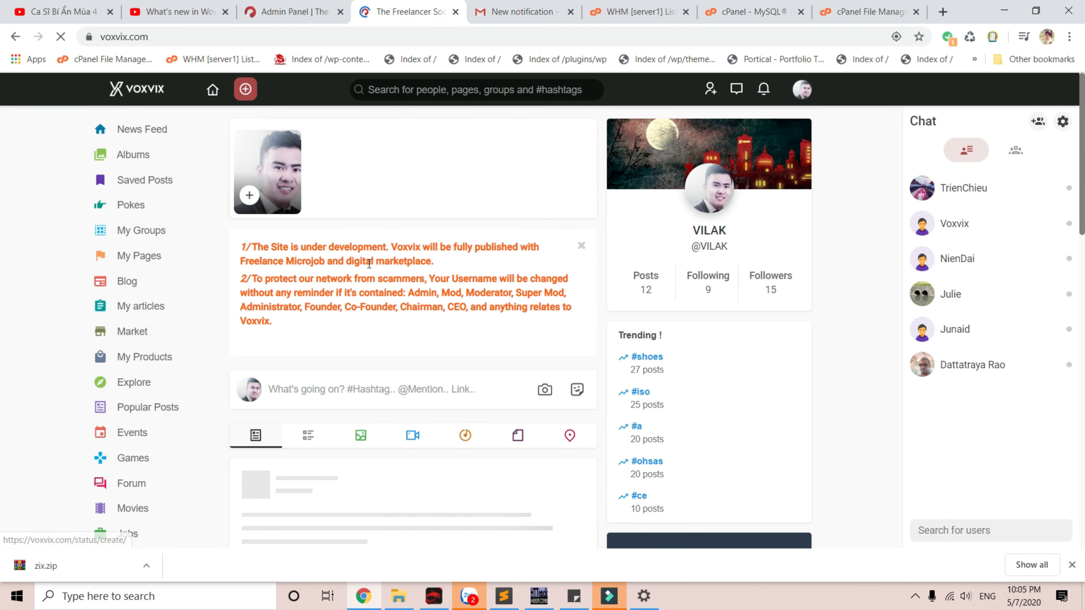
scroll(369, 264, "down", 5)
left_click(373, 178)
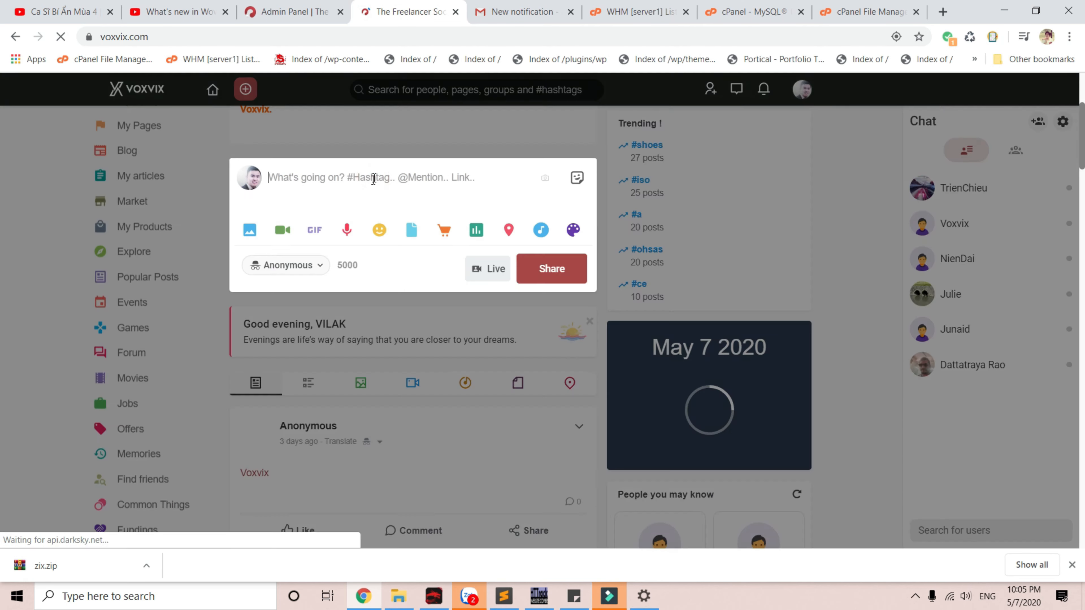
left_click(566, 236)
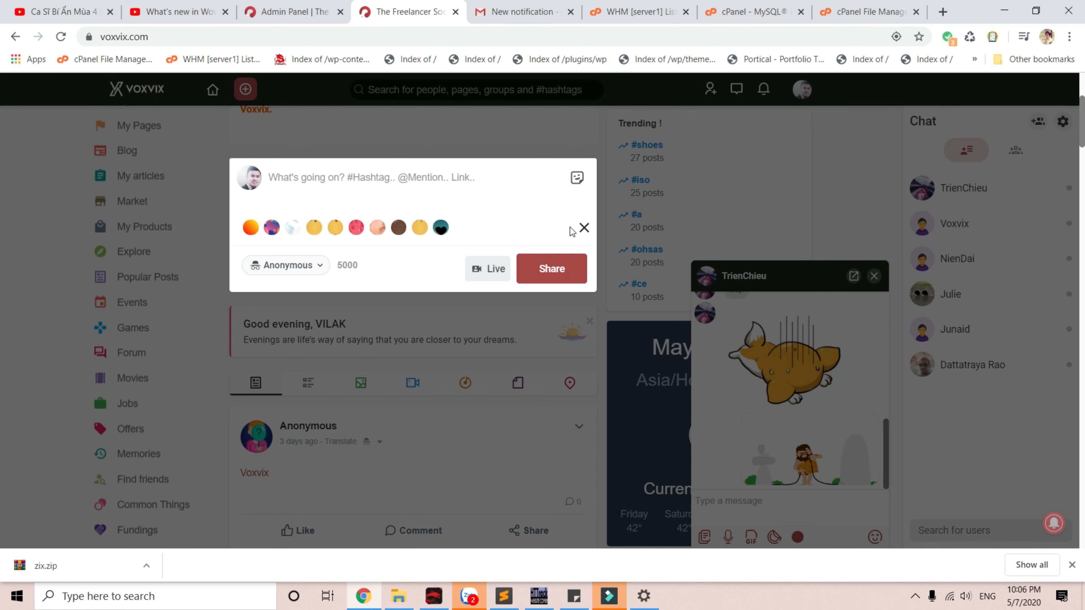
left_click(356, 227)
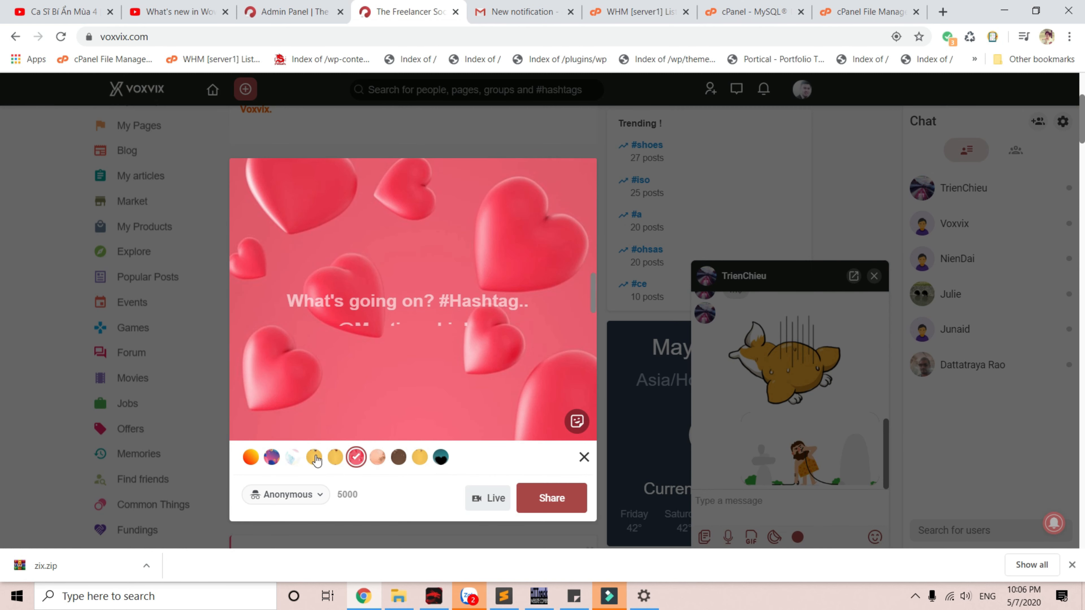
left_click(336, 457)
left_click(314, 457)
left_click(291, 457)
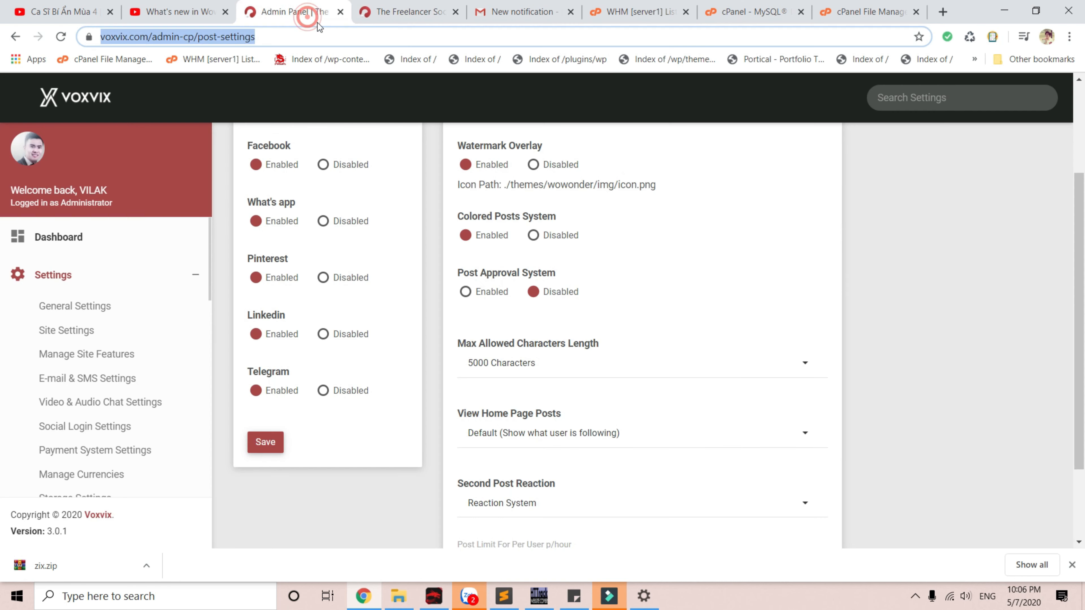
Return to the admin panel's Post Settings and view the Max Allowed Characters Length options without changing the selection.
left_click(311, 9)
scroll(542, 309, "down", 2)
left_click(571, 262)
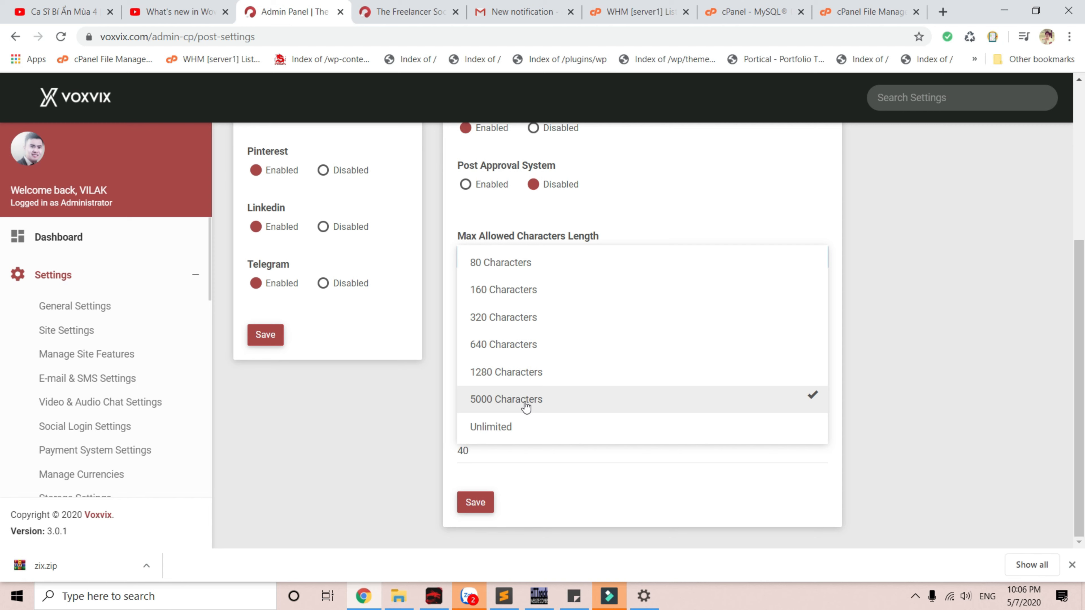
left_click(871, 394)
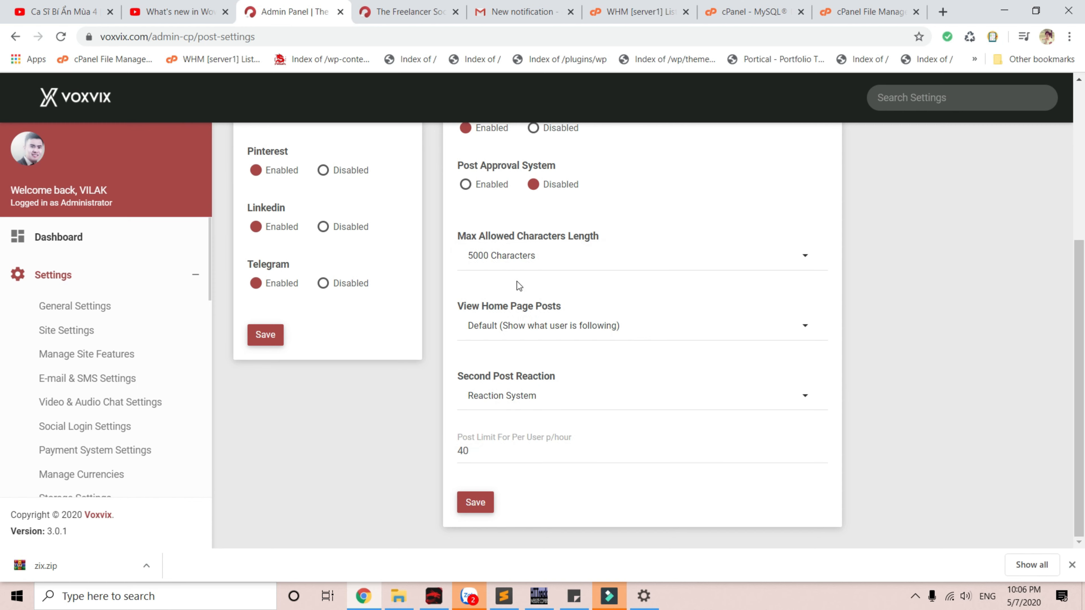
Review the View Home Page Posts and Second Post Reaction options, keeping Default (Show what user is following) and Reaction System.
left_click(527, 330)
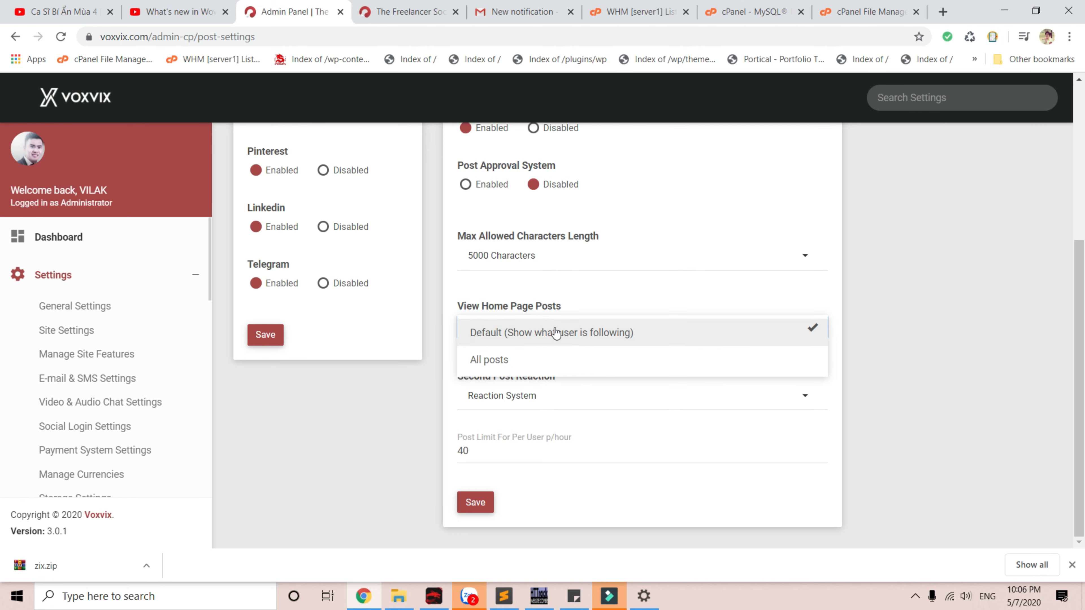
scroll(542, 376, "up", 5)
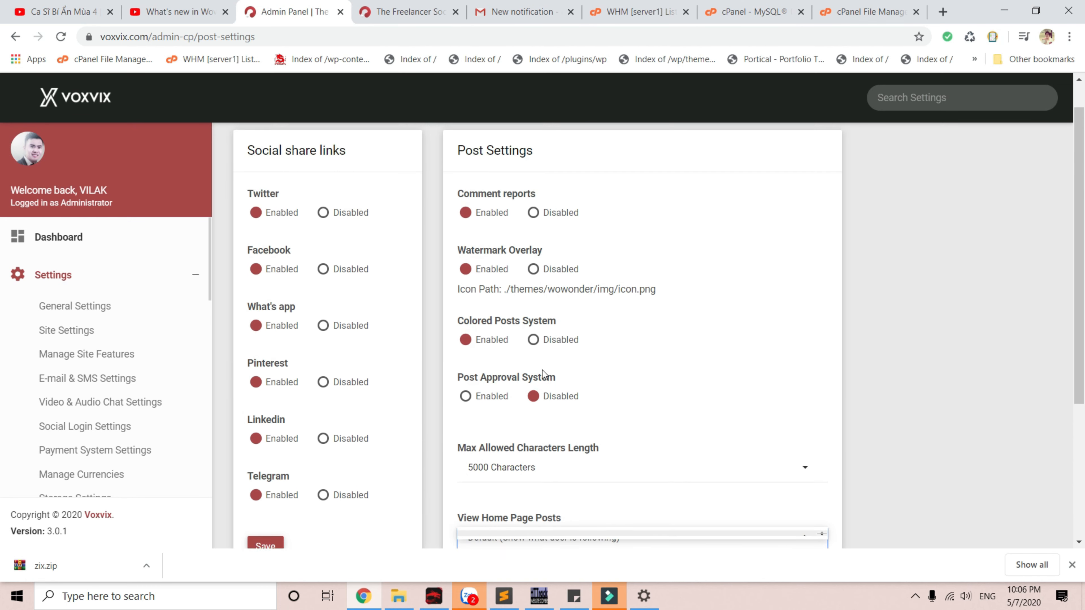
scroll(542, 376, "down", 5)
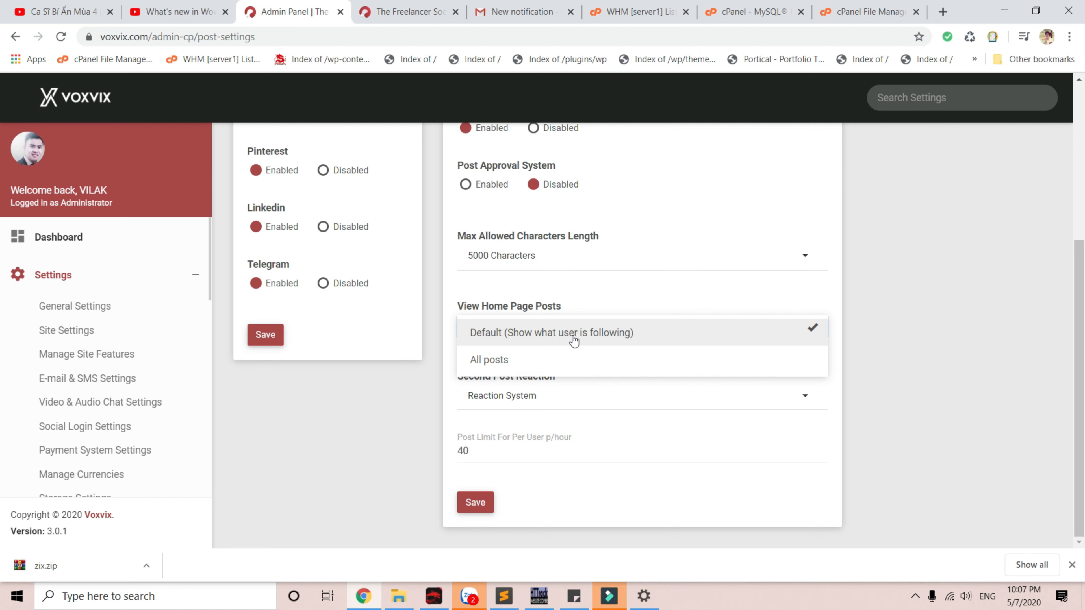
left_click(475, 333)
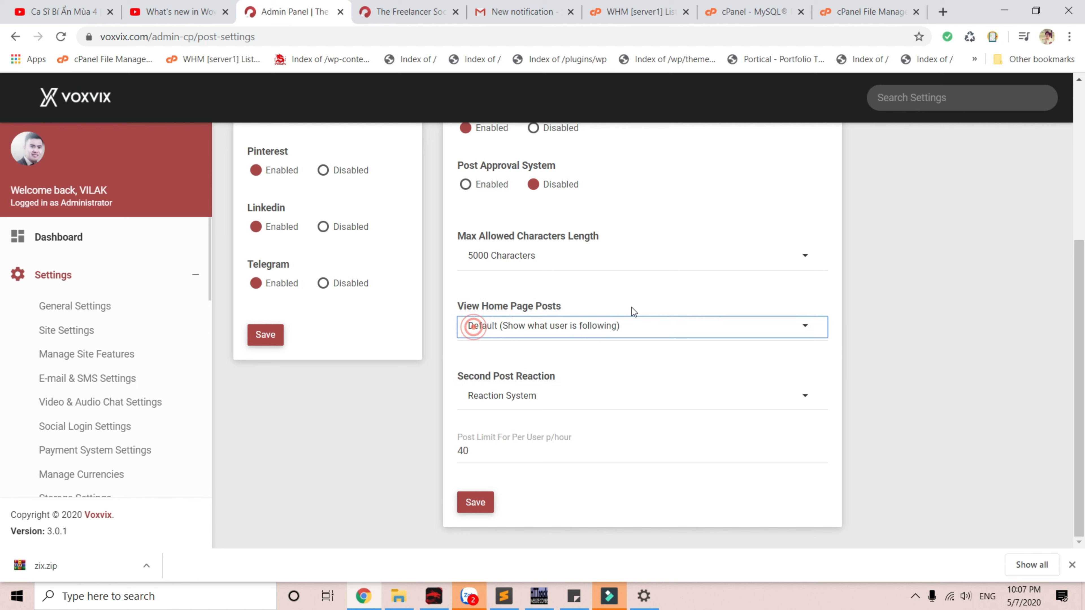
left_click(537, 327)
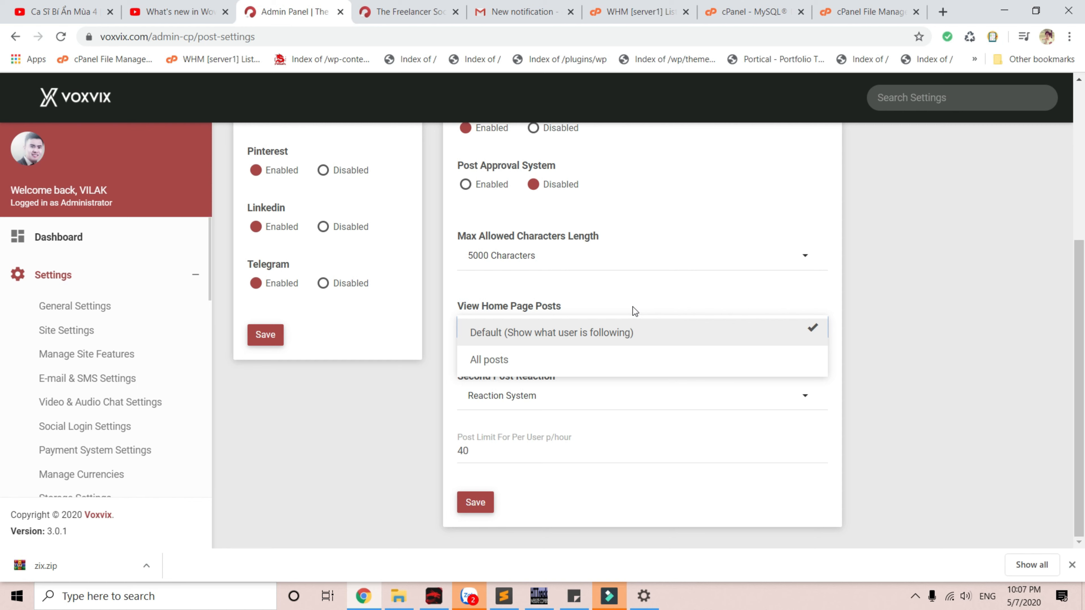
left_click(798, 440)
left_click(533, 391)
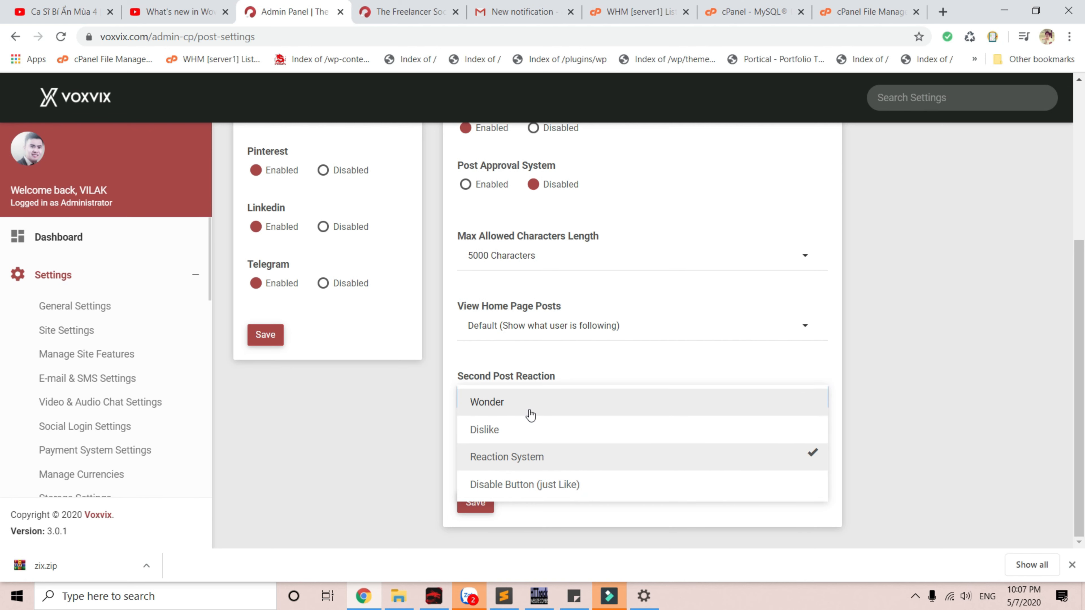
left_click(484, 468)
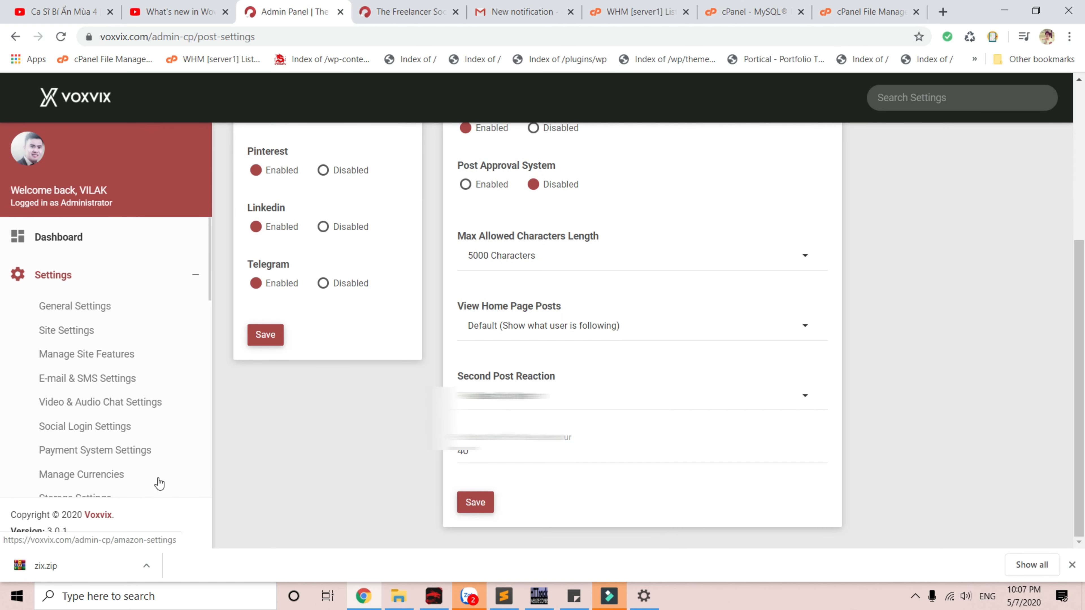
Open Live Settings, highlight the publishing token and open the linked MilliCast website in a new tab.
scroll(160, 483, "down", 5)
left_click(70, 403)
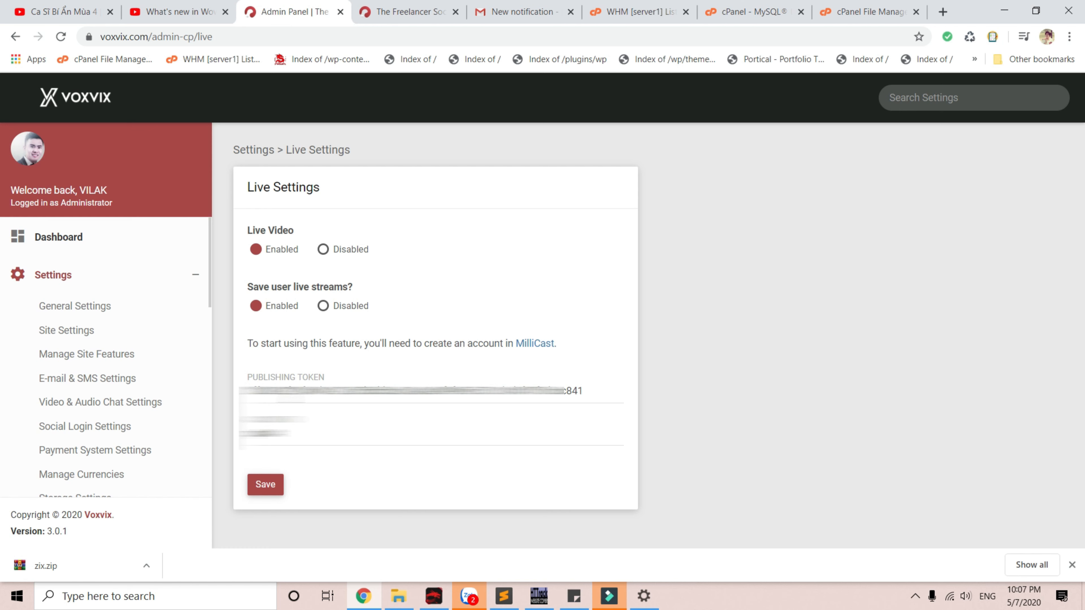
left_click_drag(291, 391, 611, 388)
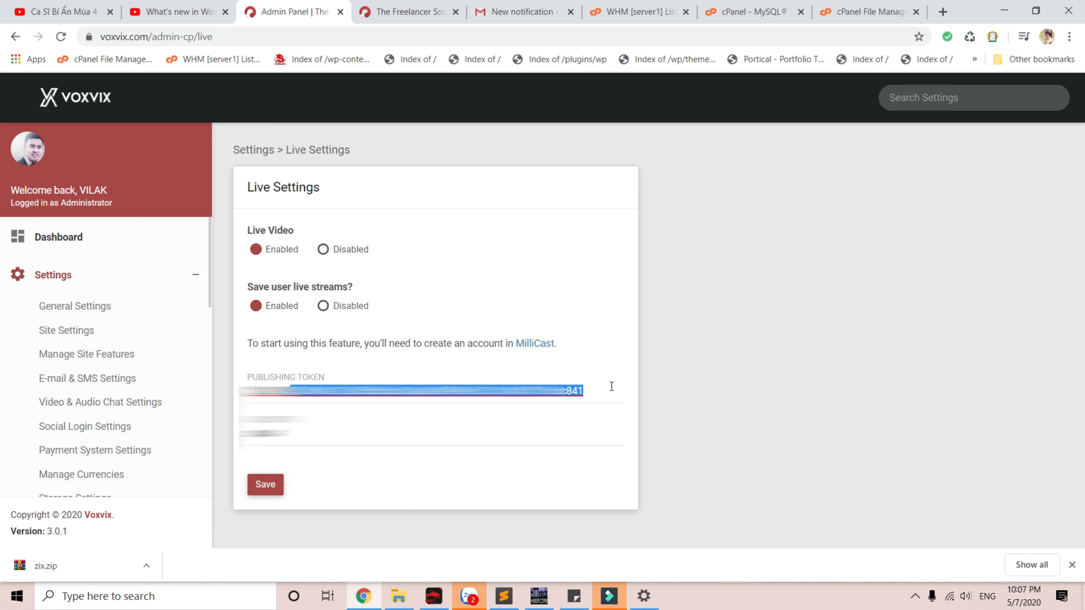
left_click(541, 347)
right_click(541, 348)
left_click(551, 355)
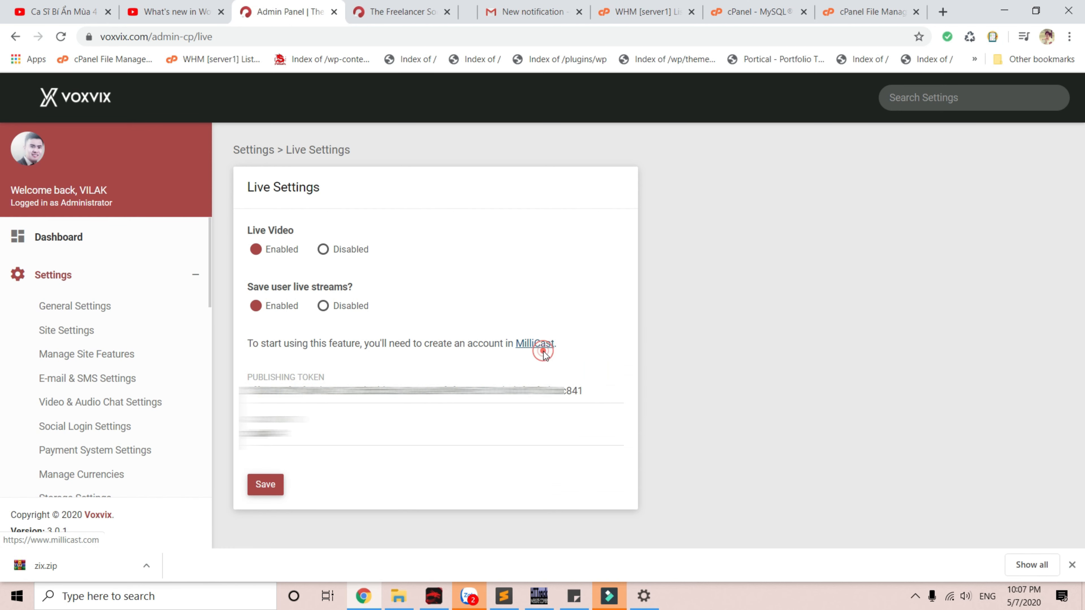
left_click(467, 12)
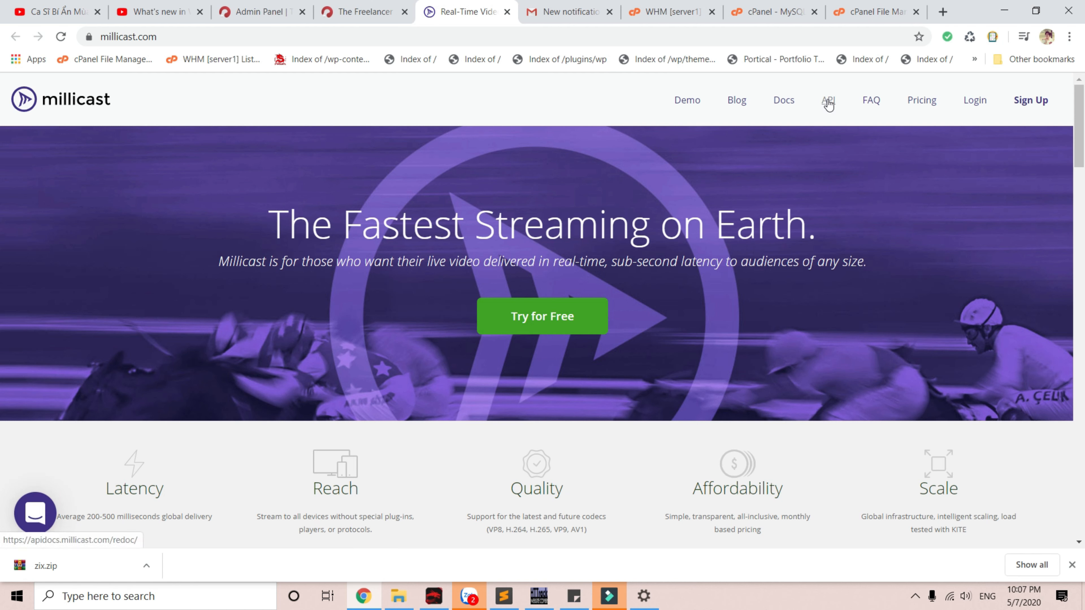
Open Millicast's pricing page, highlight the Standard plan's price and term, and return to the Voxvix home page.
left_click(918, 110)
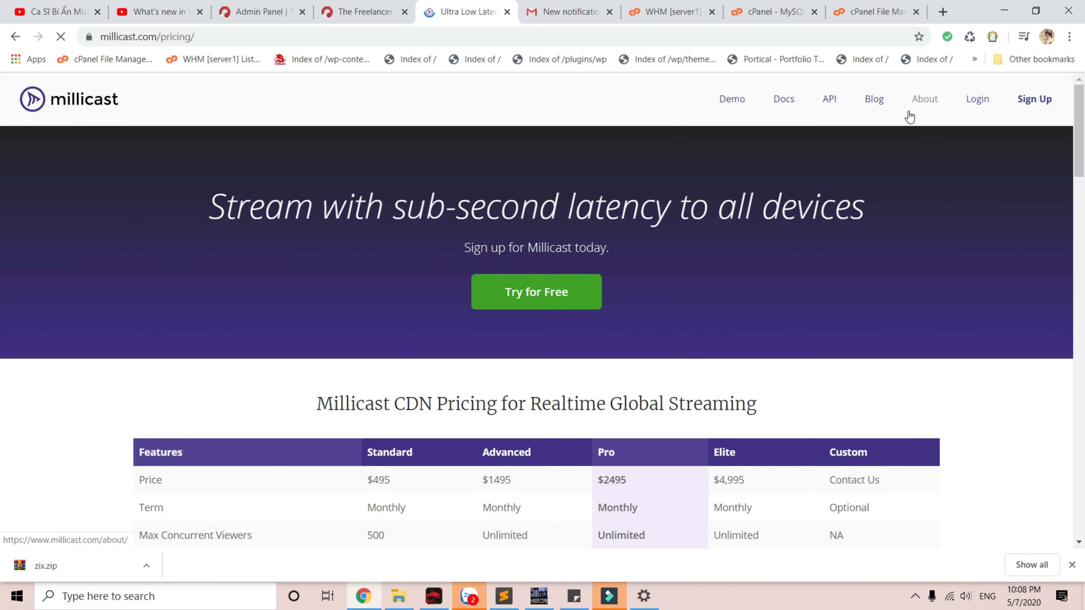
scroll(680, 338, "down", 5)
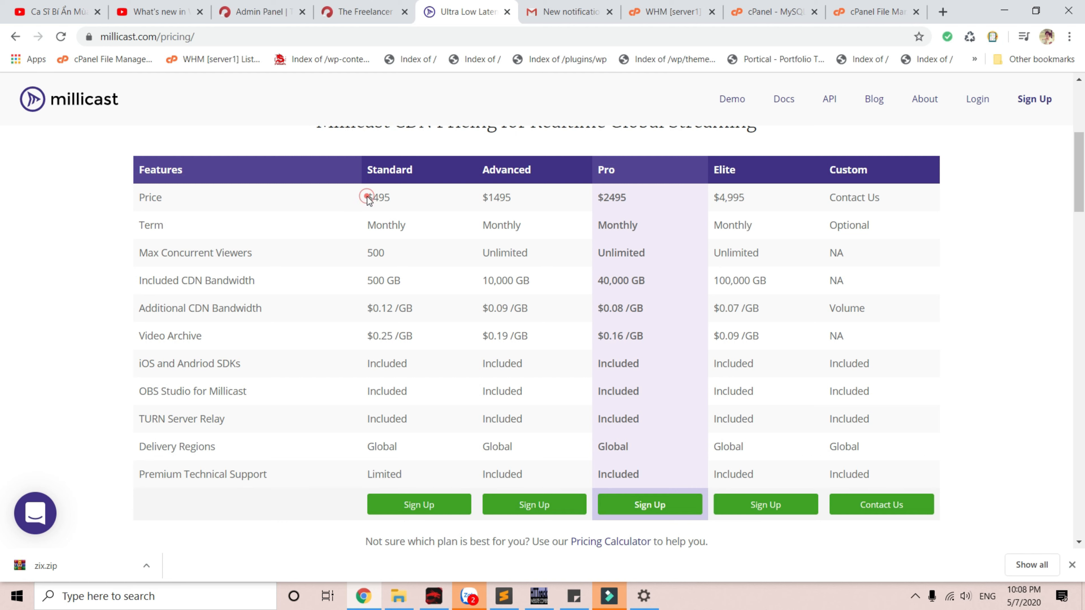
left_click_drag(367, 196, 407, 222)
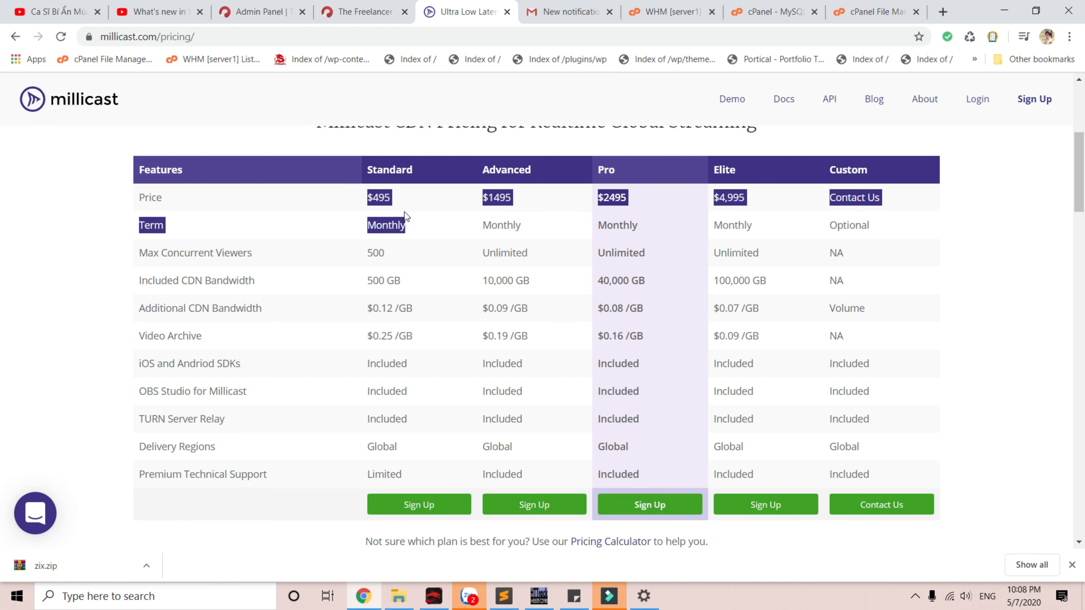
left_click(349, 4)
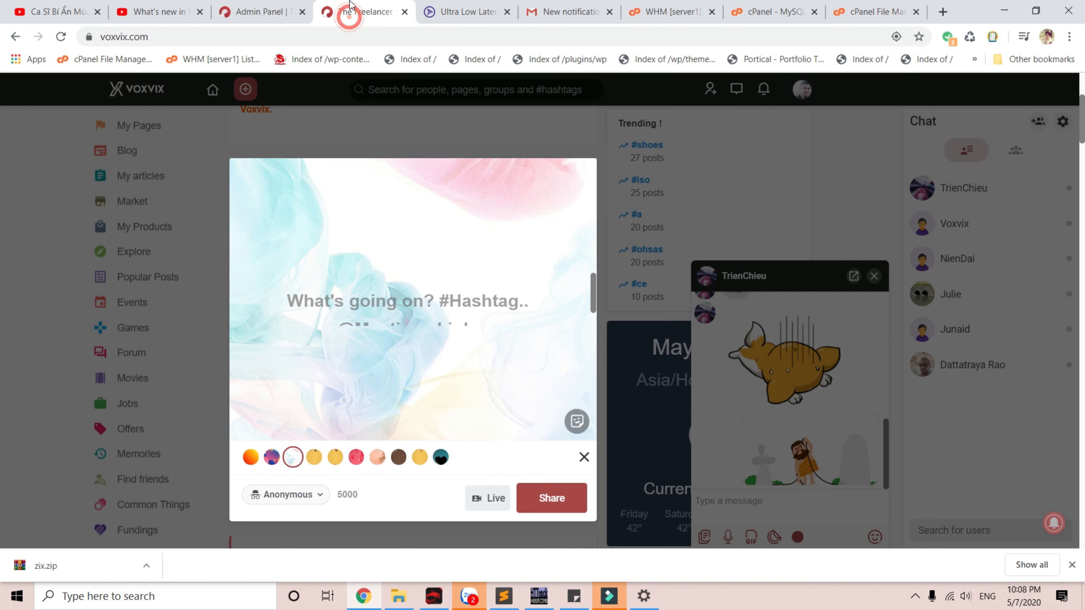
Return to the admin panel's Live Settings and expand the Languages section of the navigation menu.
left_click(433, 13)
left_click(264, 12)
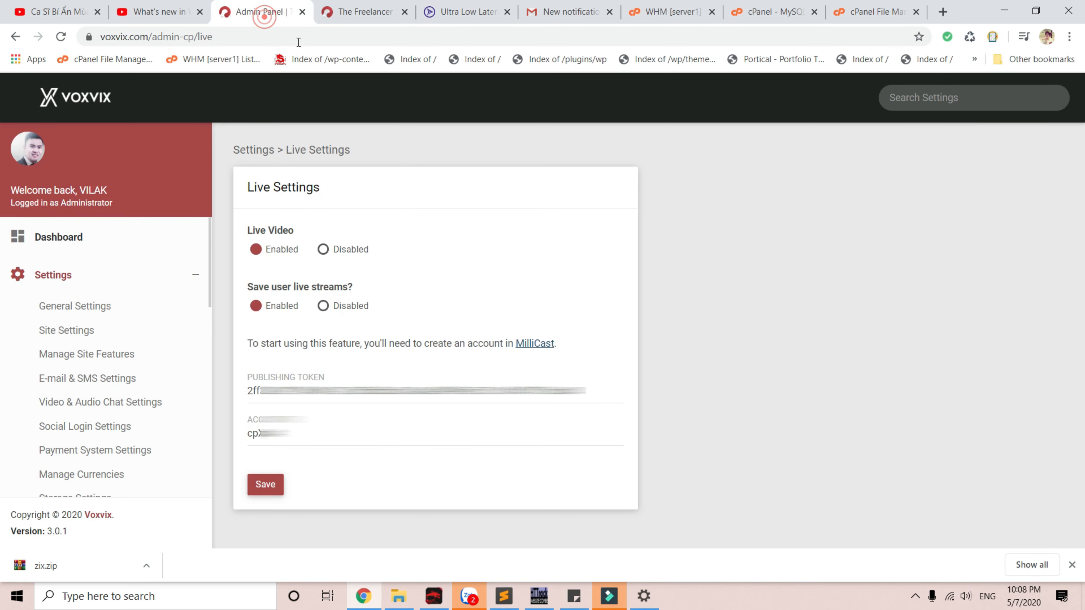
left_click(350, 377)
scroll(114, 458, "down", 3)
scroll(75, 426, "down", 2)
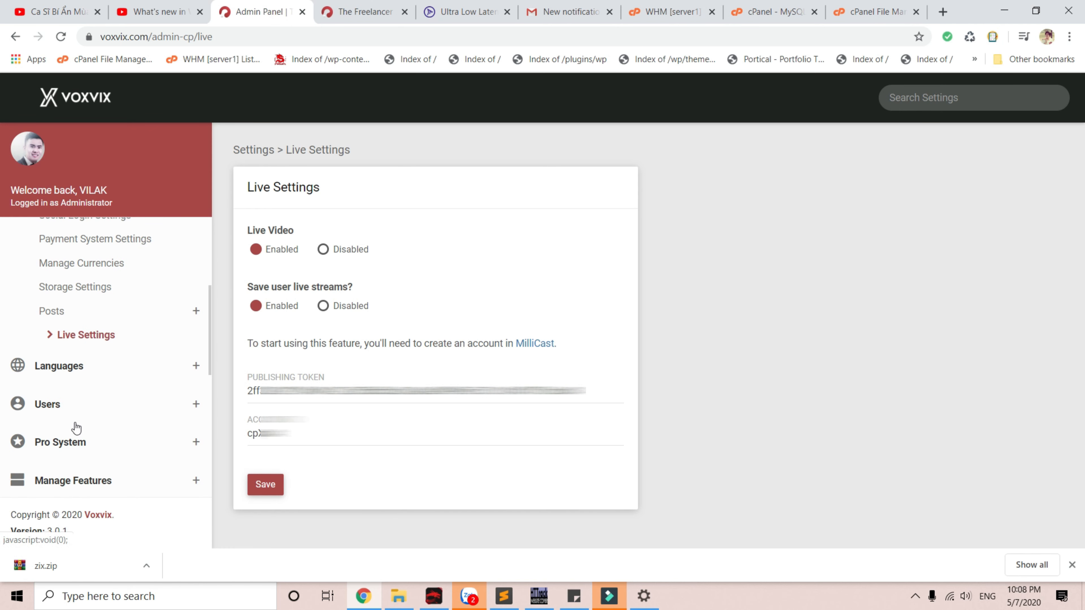
scroll(67, 383, "down", 4)
scroll(67, 383, "up", 4)
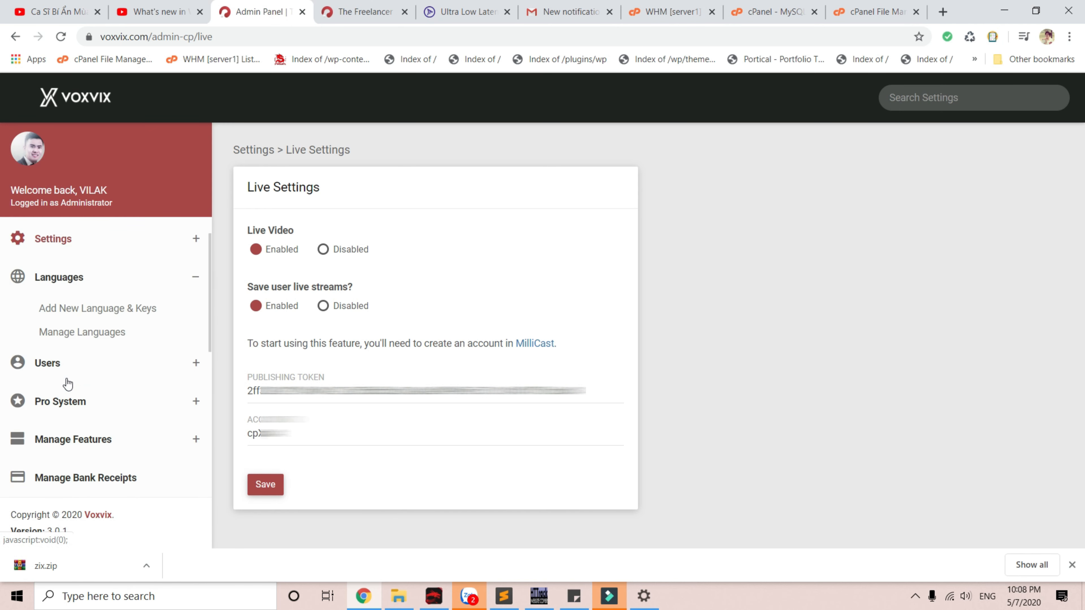
scroll(71, 357, "down", 3)
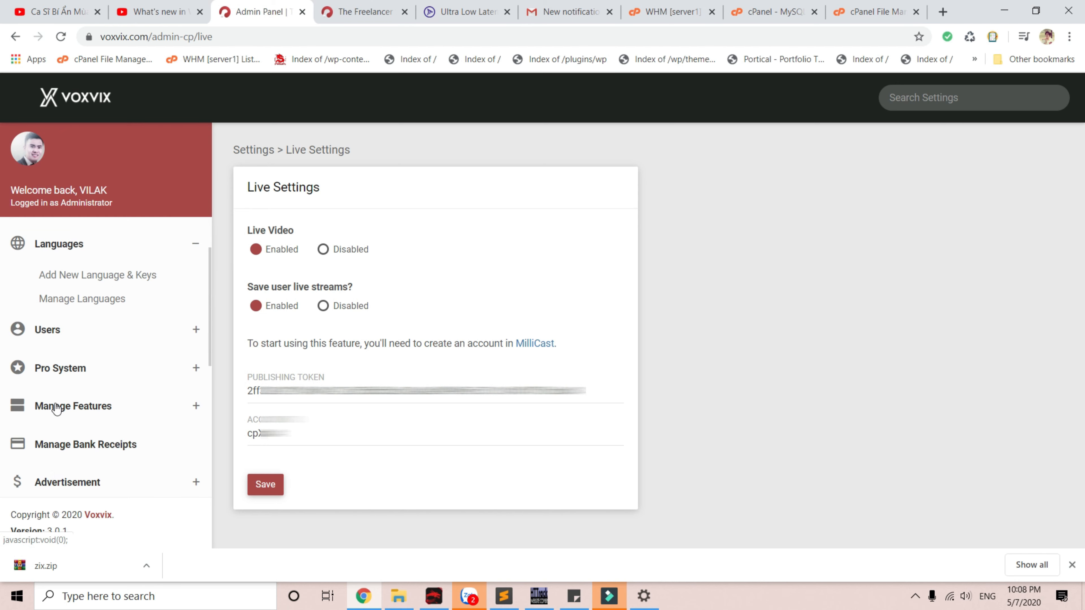
Check the YouTube comment listing system features, return to the admin panel and open the Manage Bank Receipts page.
left_click(158, 11)
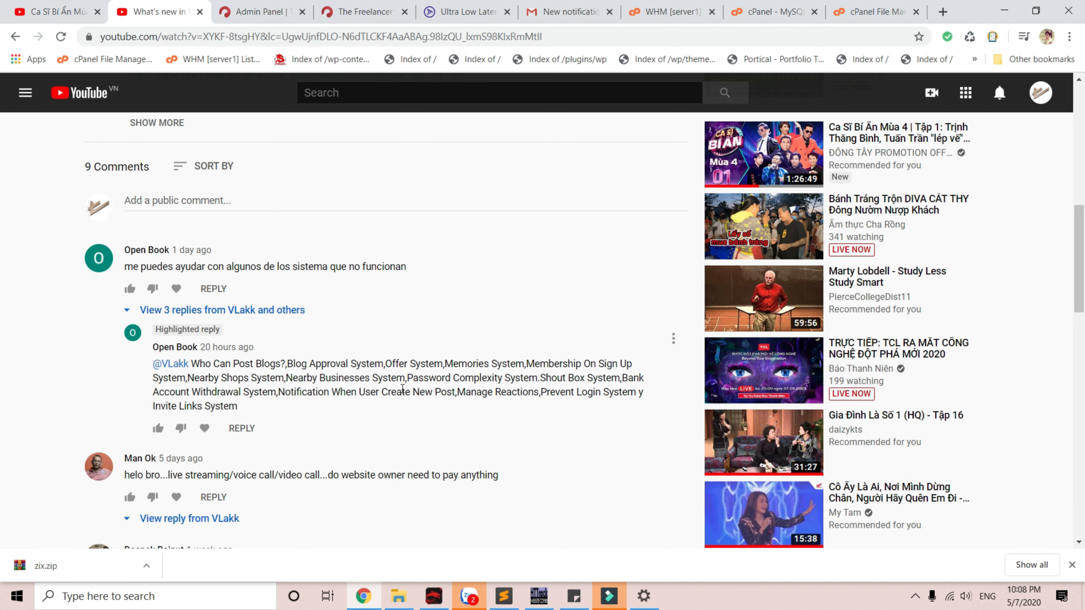
left_click(258, 12)
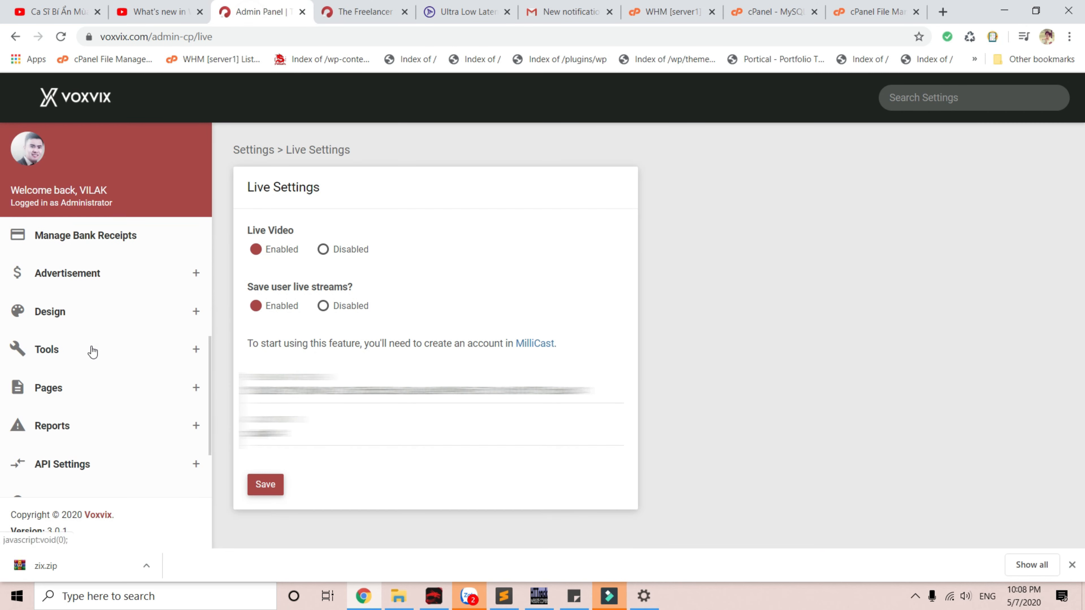
scroll(93, 352, "up", 1)
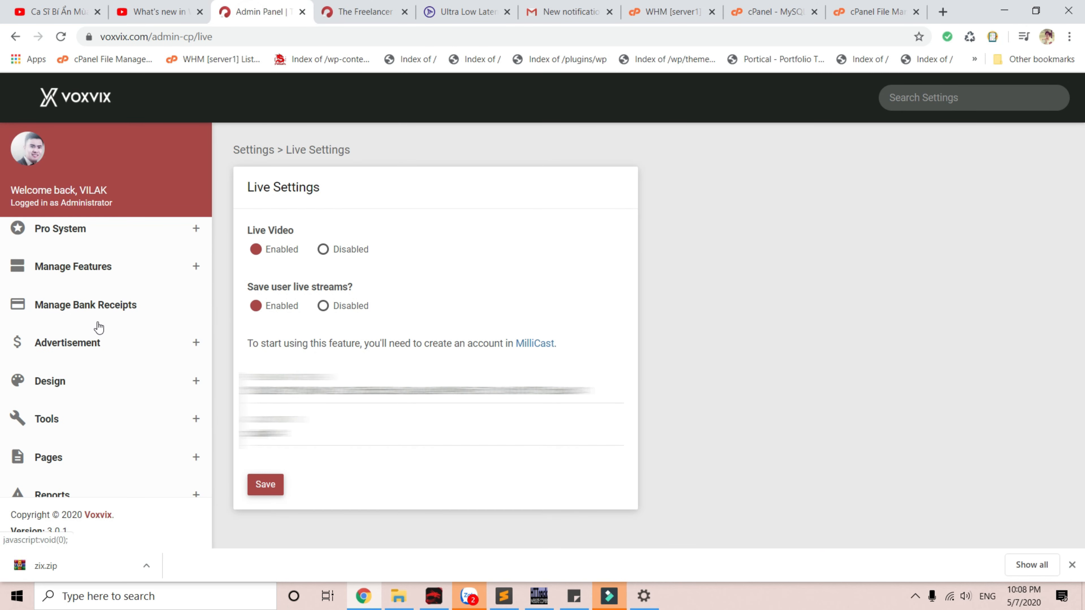
left_click(103, 306)
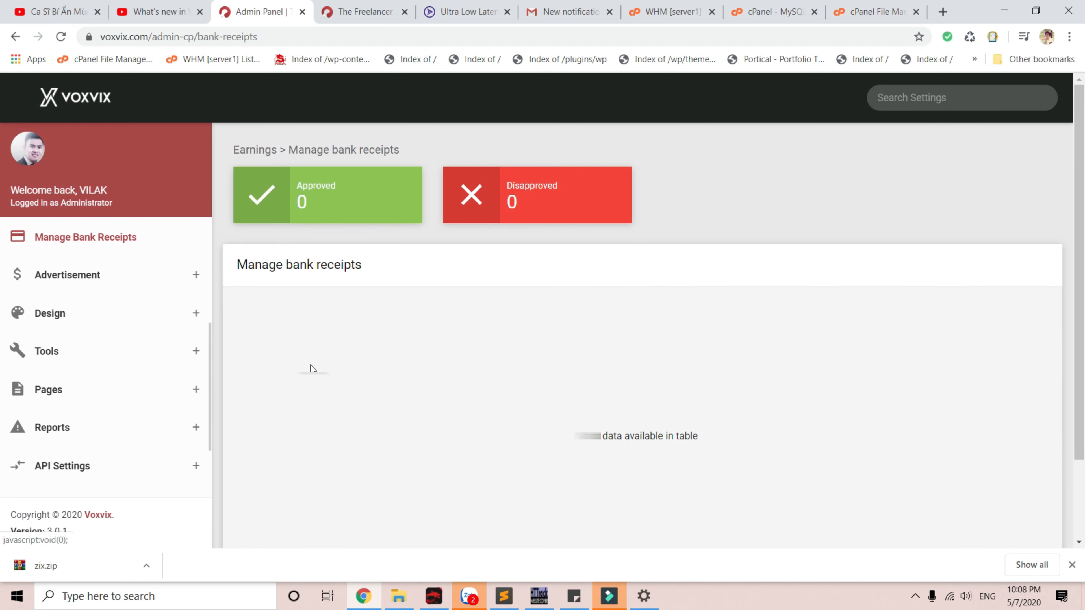
Expand the Tools section and look through the admin panel's other menu sections from Dashboard to Updates.
scroll(310, 368, "down", 2)
left_click(77, 354)
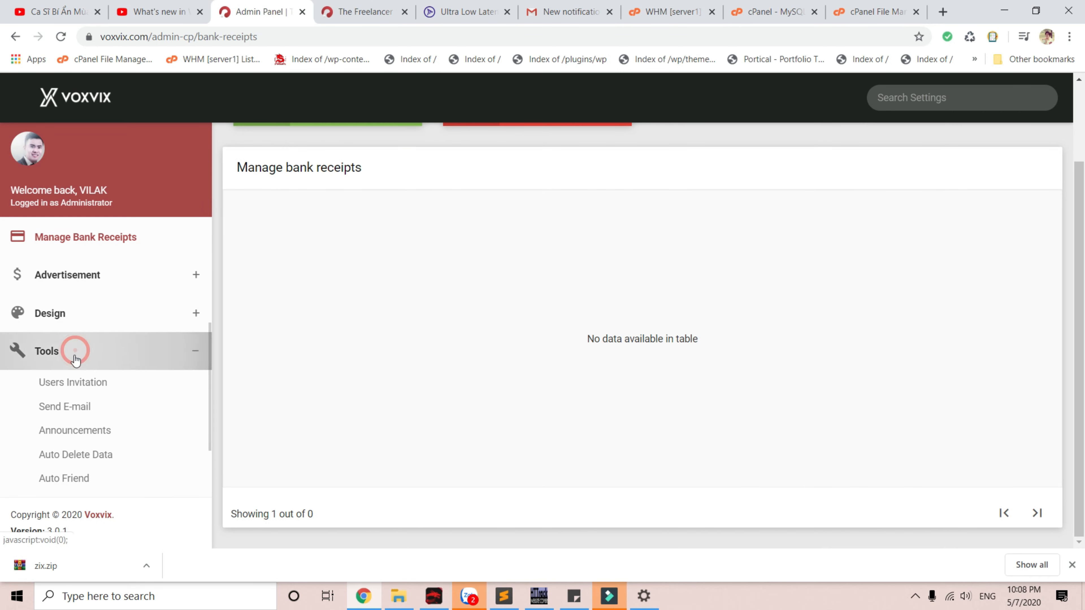
scroll(64, 389, "down", 5)
scroll(516, 354, "up", 3)
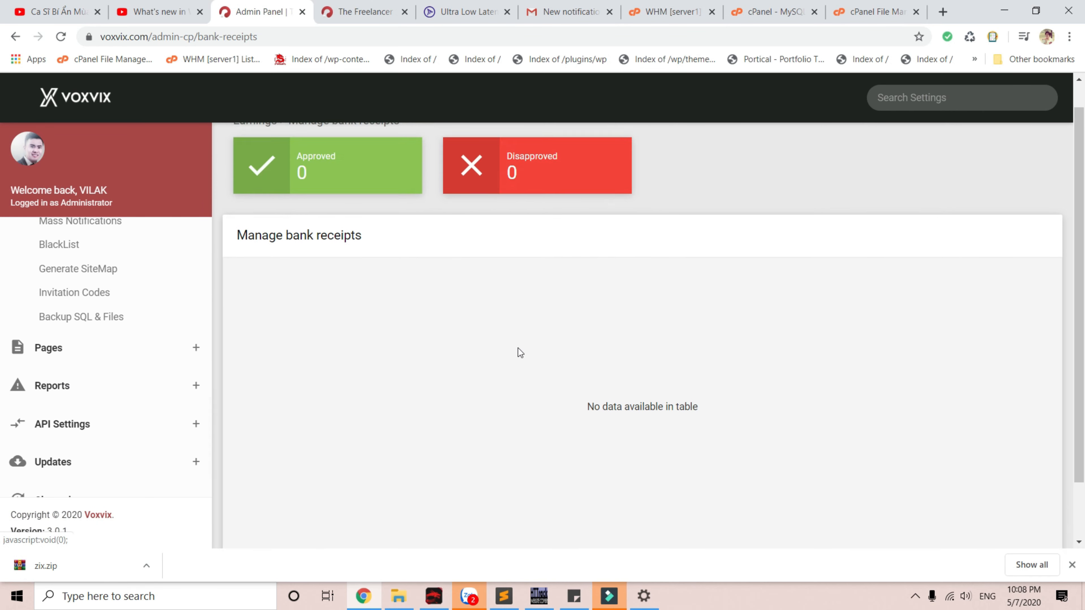
scroll(97, 380, "up", 10)
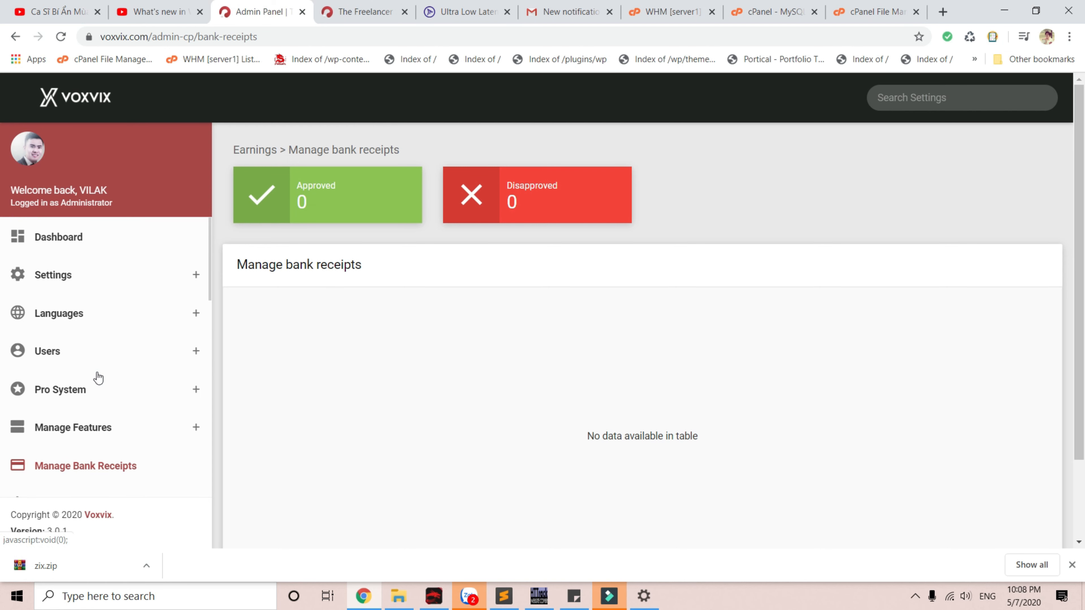
scroll(54, 407, "down", 5)
scroll(55, 406, "up", 8)
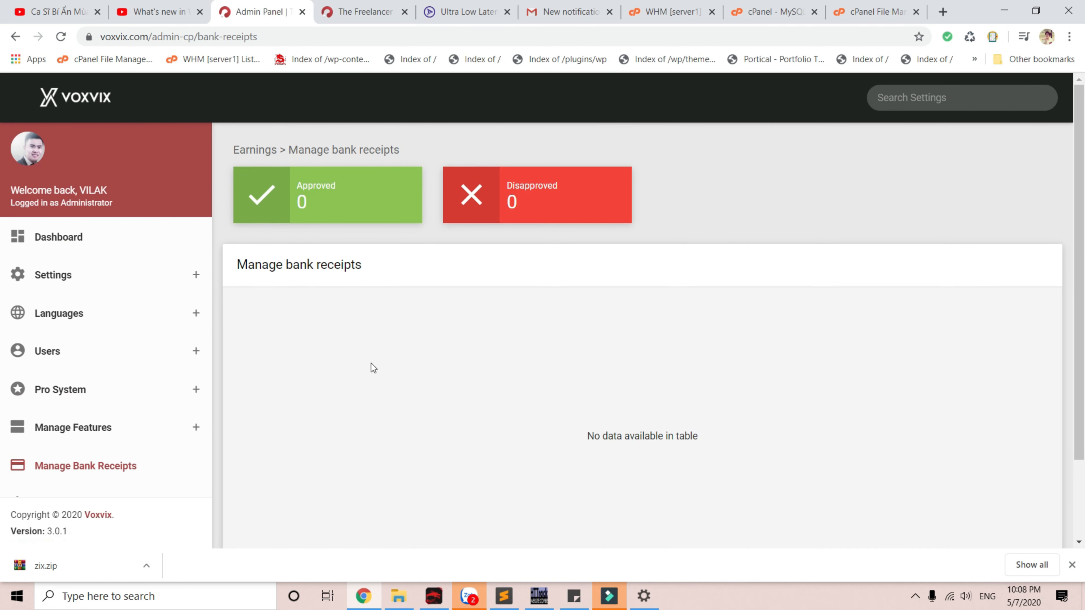
Return to the Voxvix home page, dismiss the post composer and close the open chat window.
left_click(332, 9)
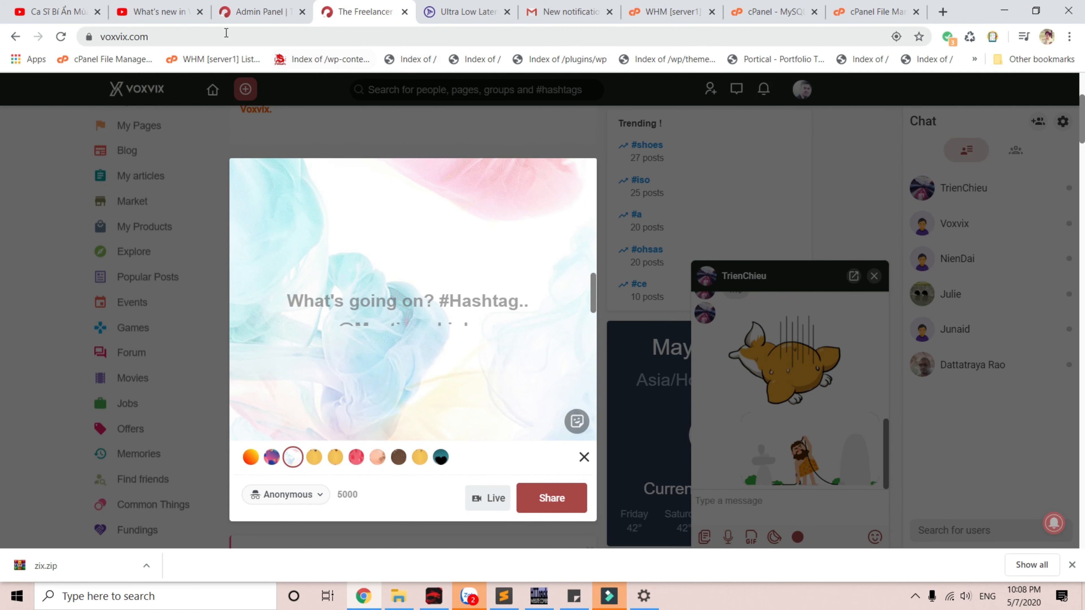
left_click(98, 277)
left_click(156, 92)
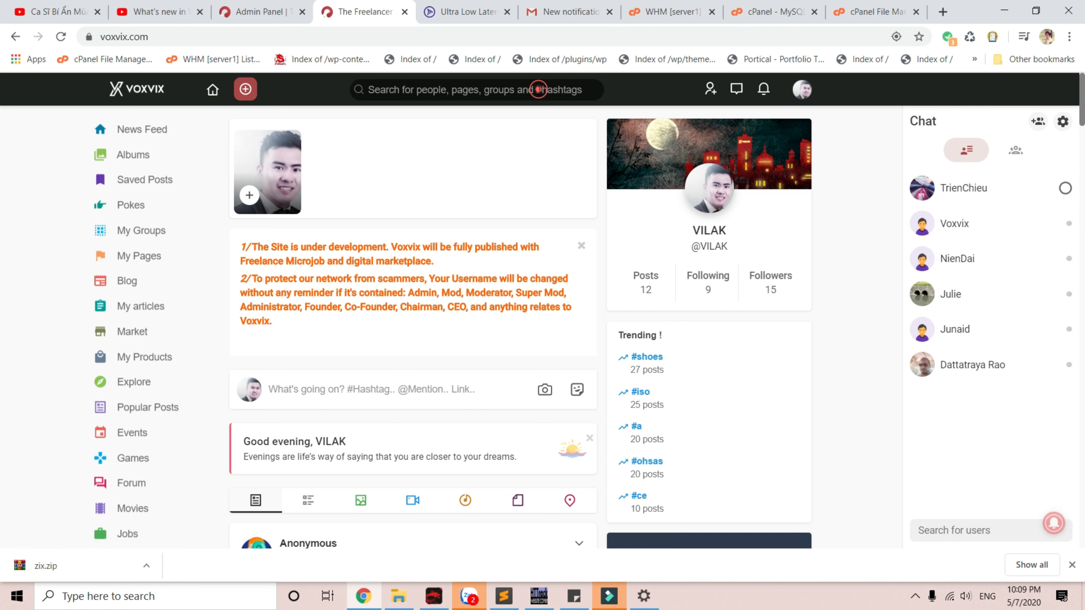
left_click(540, 89)
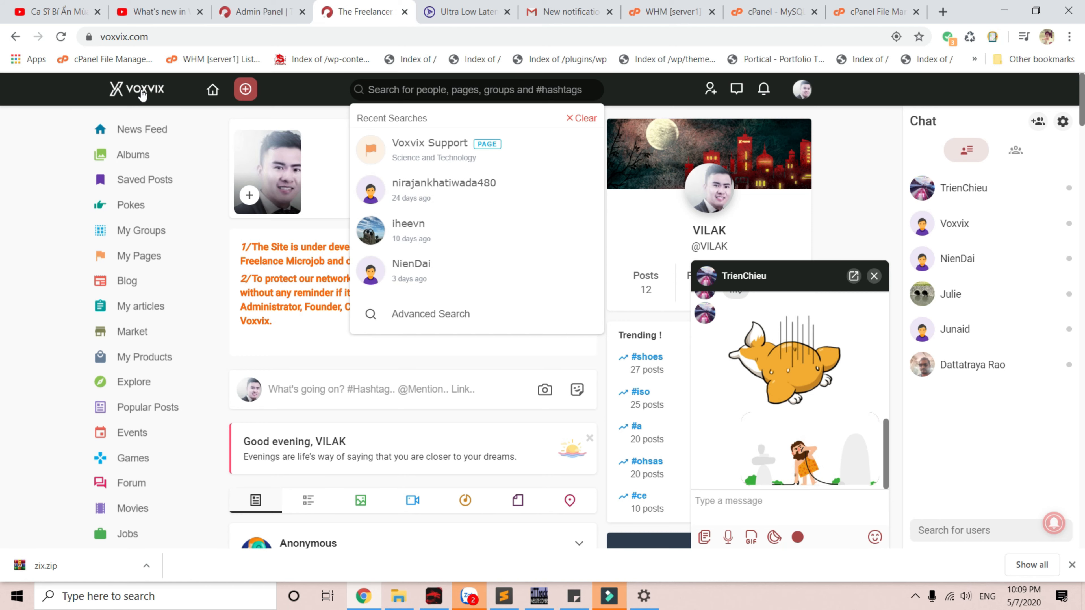
left_click(227, 9)
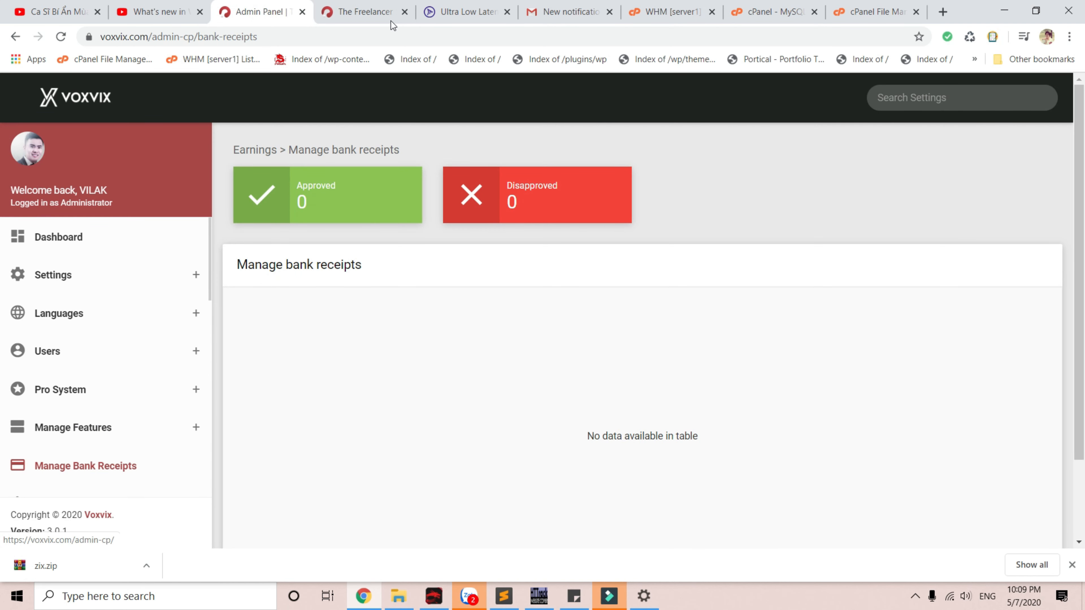
left_click(380, 12)
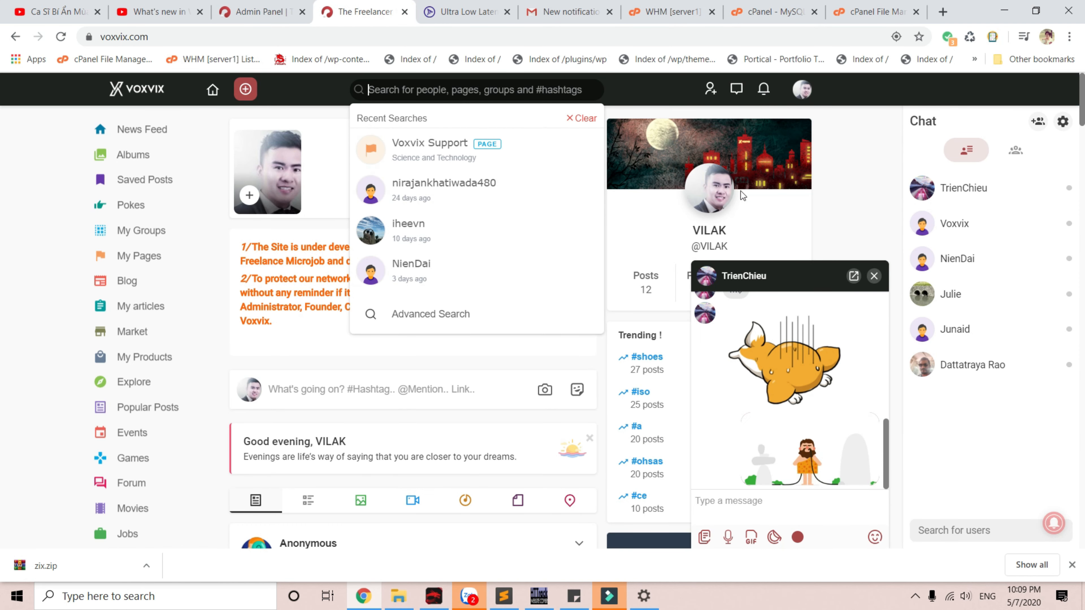
left_click(874, 276)
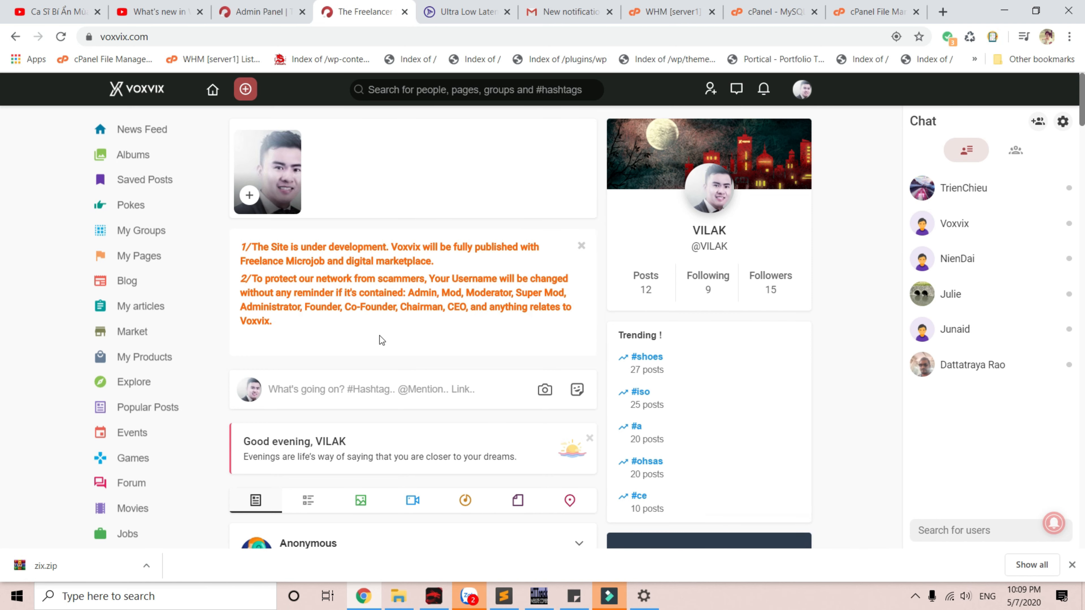
Try to start a live stream from the new post composer, highlight the error text and dismiss the dialog.
scroll(382, 340, "down", 2)
left_click(392, 319)
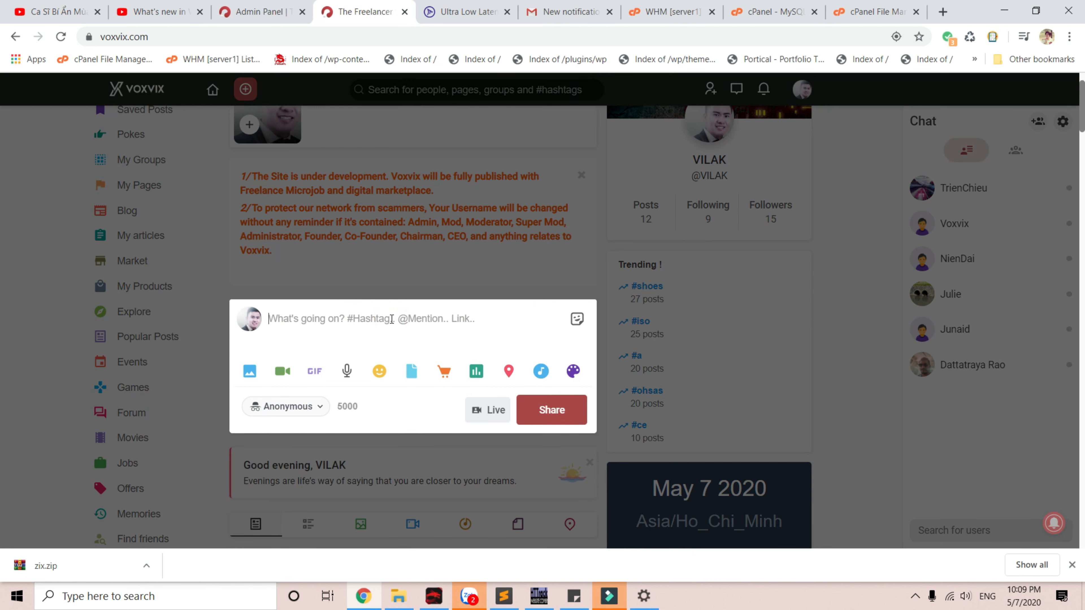
left_click(487, 410)
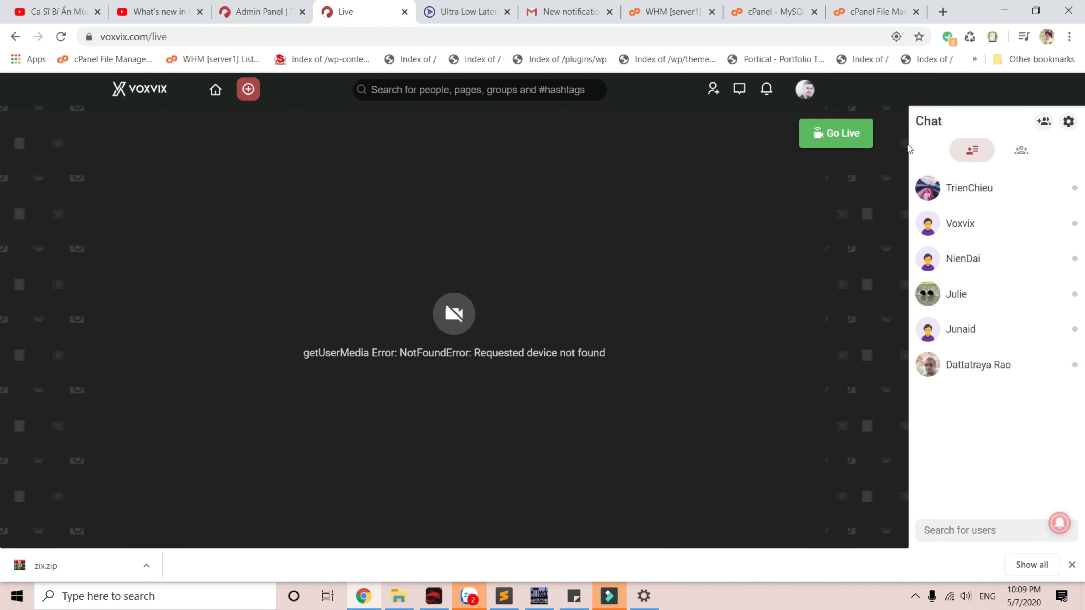
left_click(812, 147)
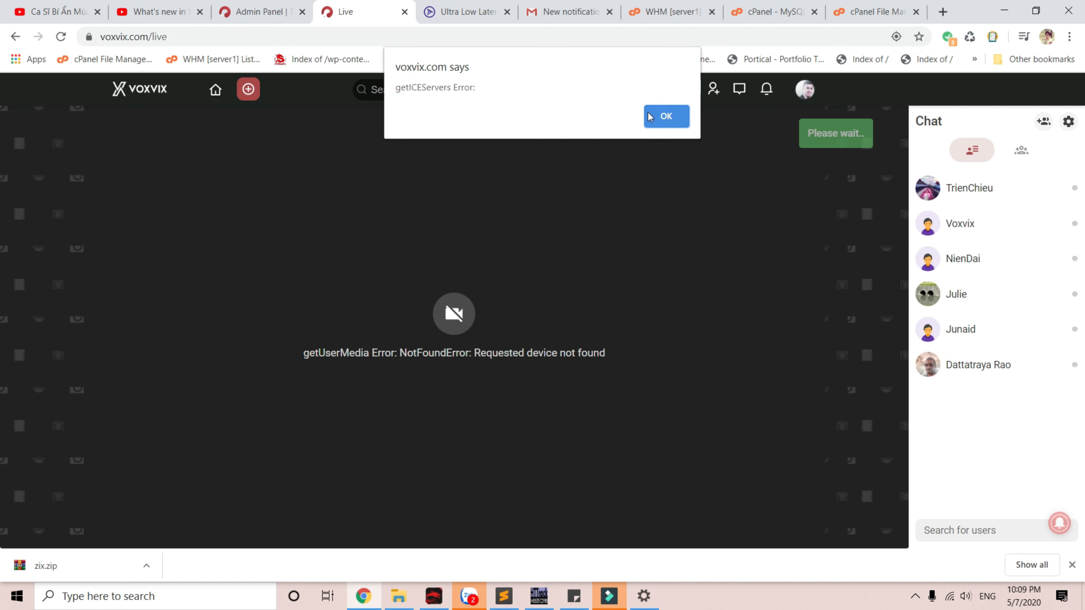
left_click_drag(416, 88, 508, 87)
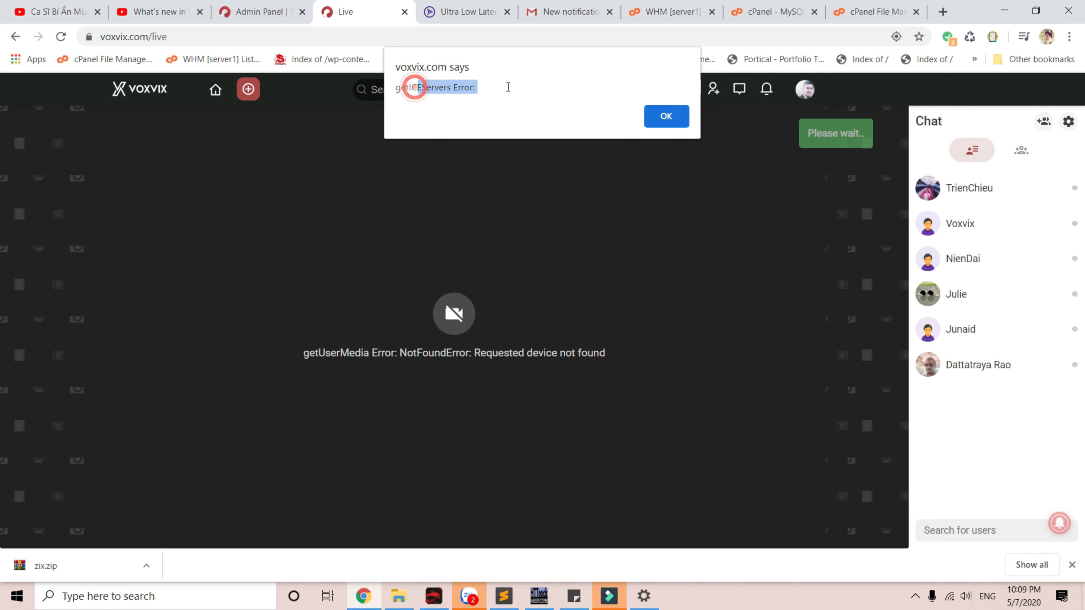
left_click(666, 118)
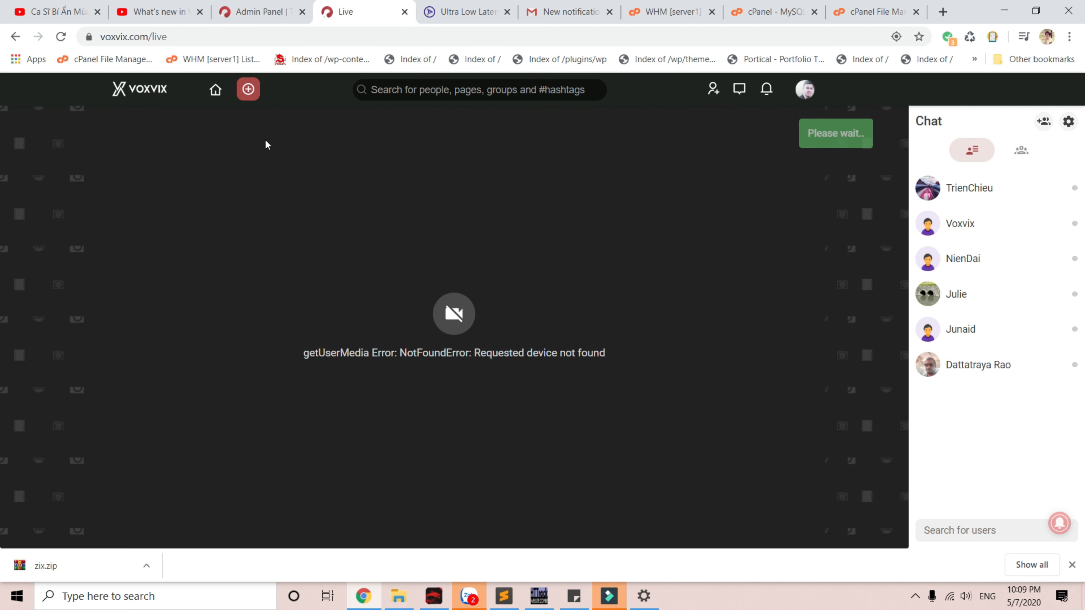
Go back to the Voxvix home page and examine the past live video post and its comments in the feed.
left_click(138, 92)
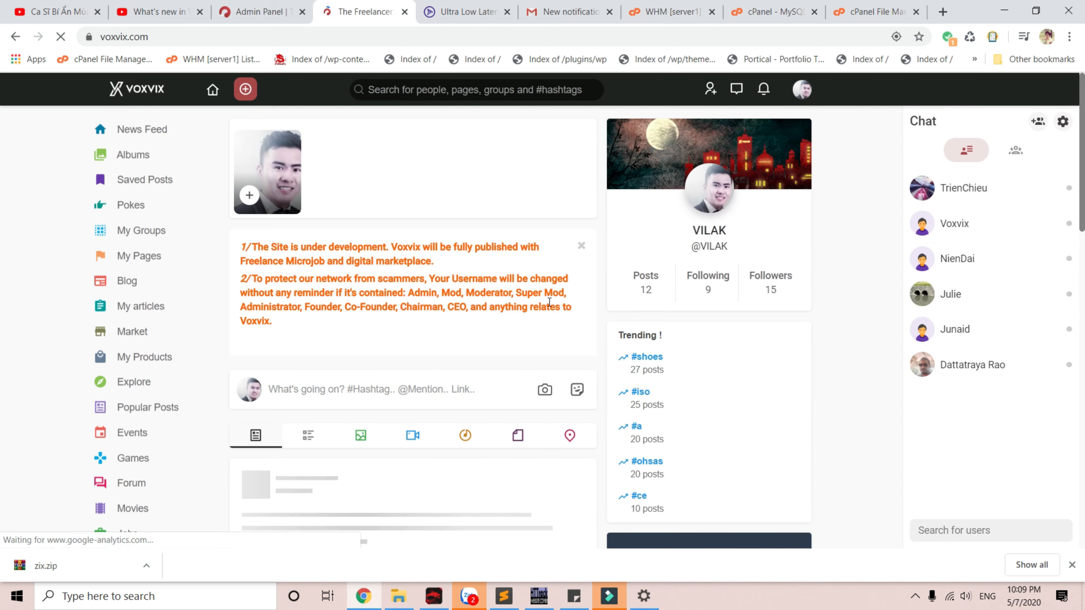
scroll(550, 302, "down", 3)
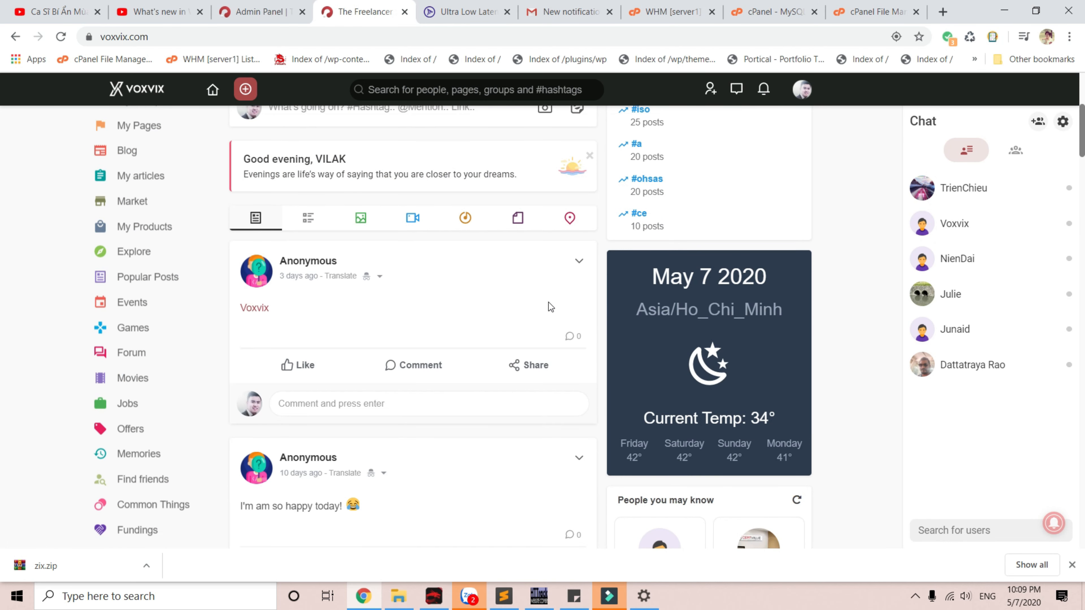
scroll(549, 306, "down", 10)
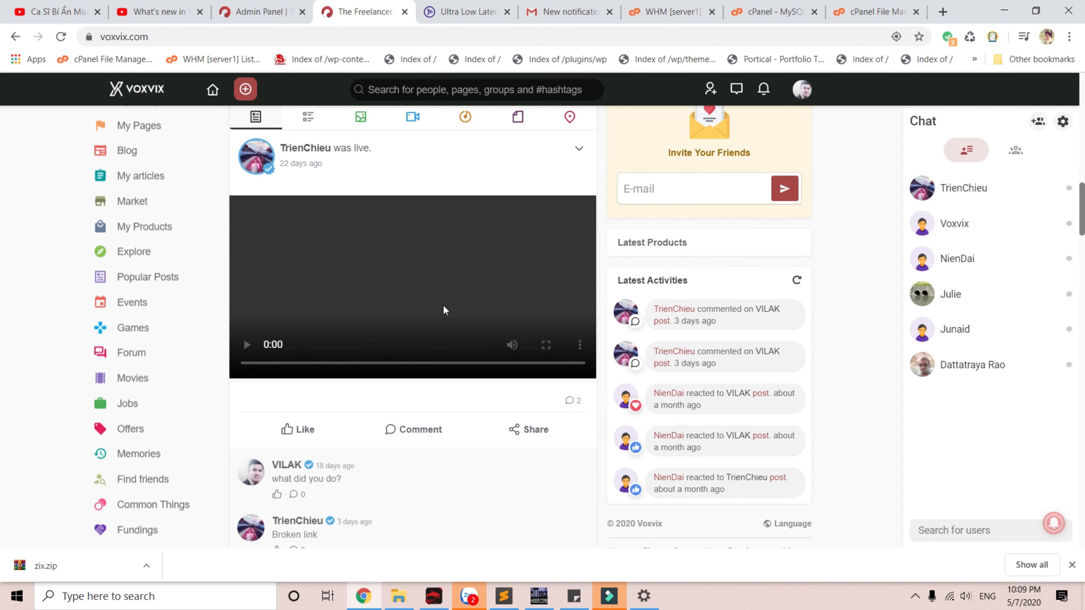
scroll(473, 329, "down", 3)
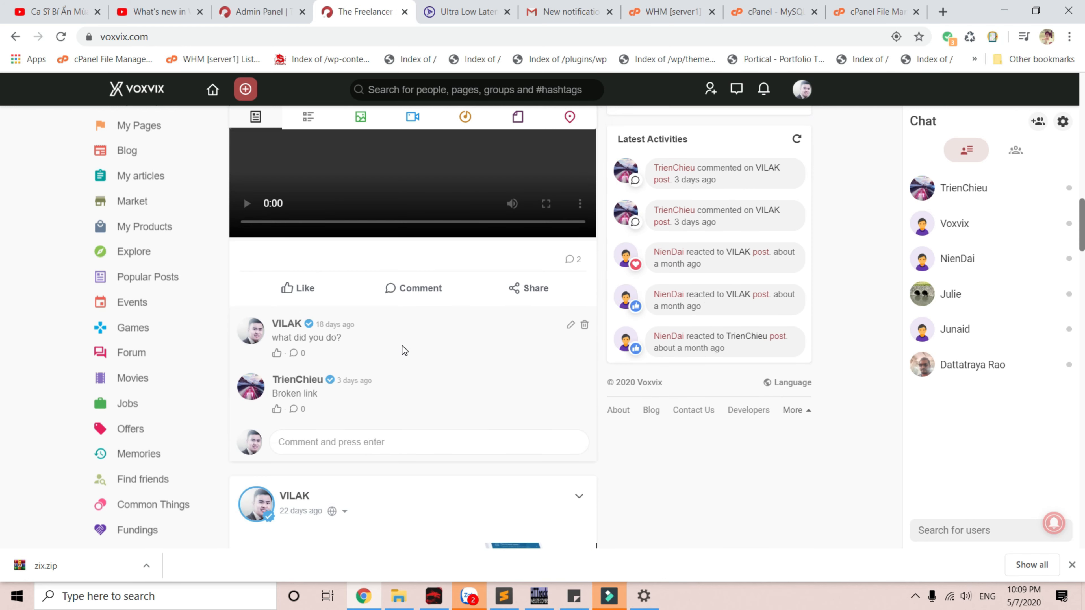
scroll(402, 349, "up", 5)
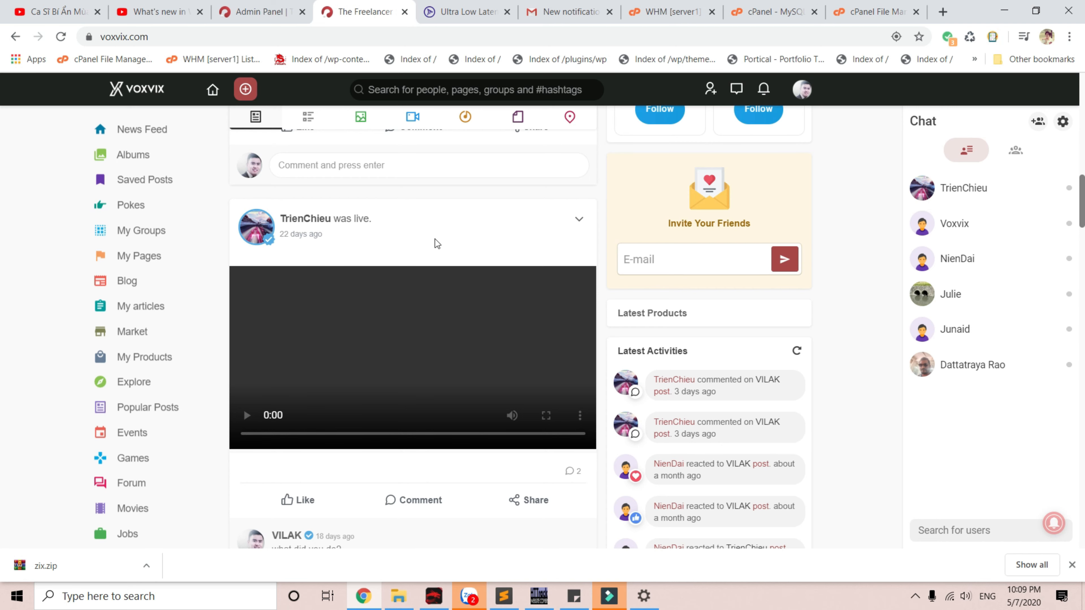
Review Millicast's pricing table again, highlight the Standard plan's price and switch back to the Voxvix news feed.
left_click(465, 12)
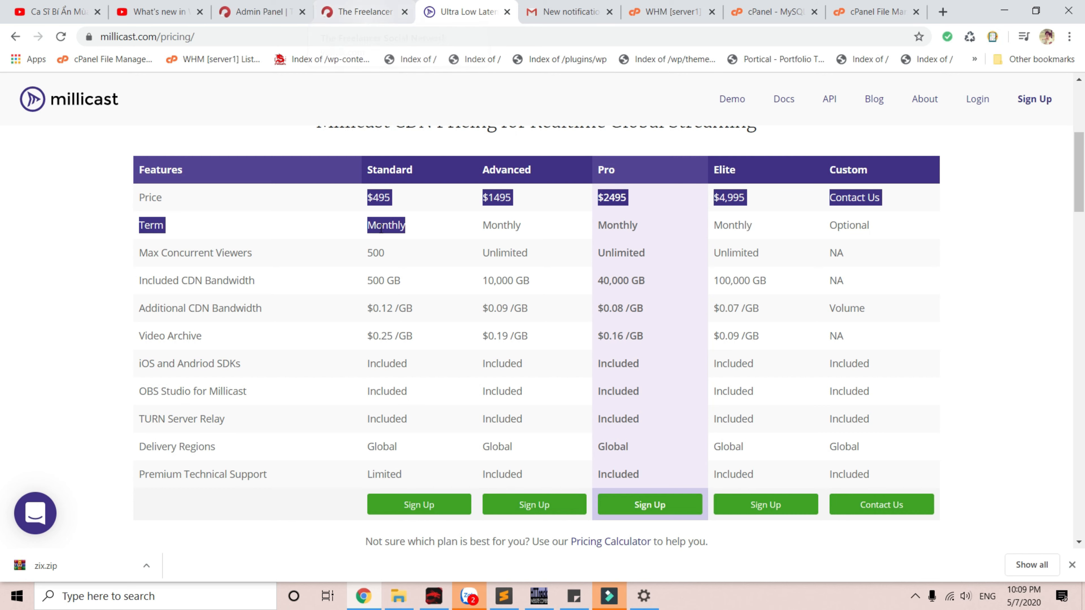
left_click(353, 6)
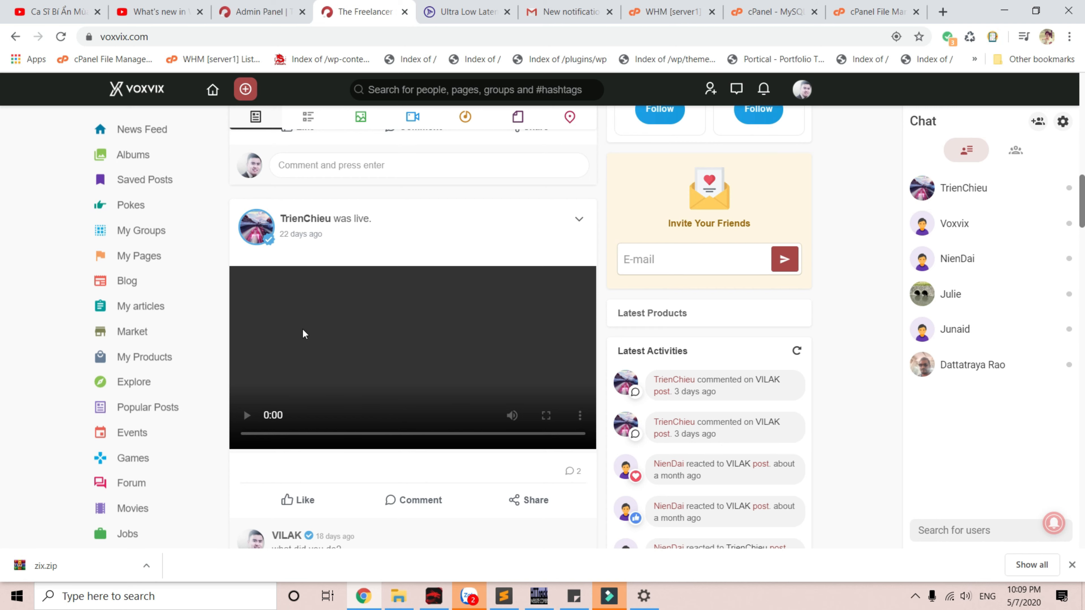
left_click(497, 3)
left_click(386, 222)
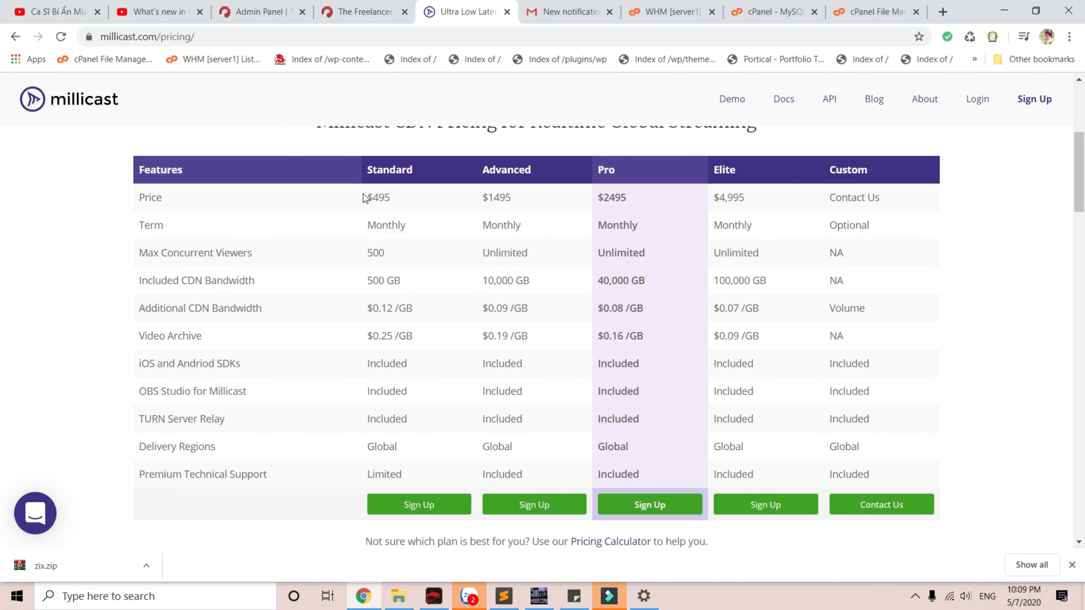
left_click_drag(362, 197, 344, 226)
left_click_drag(401, 191, 342, 195)
left_click(346, 9)
Browse the older posts in the news feed and log out of the Voxvix account.
scroll(365, 250, "down", 12)
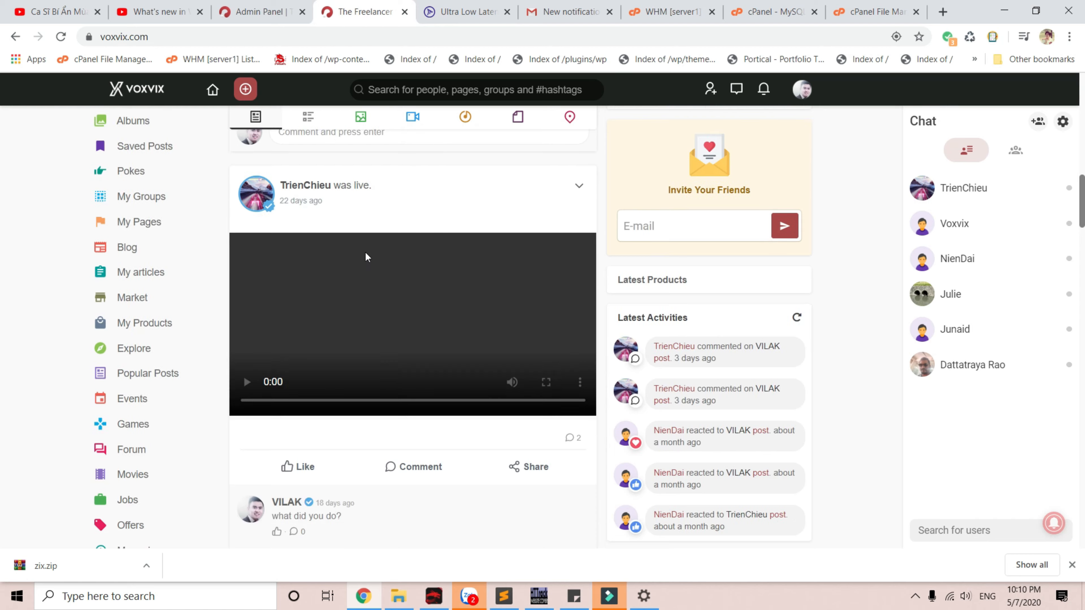
scroll(365, 248, "down", 12)
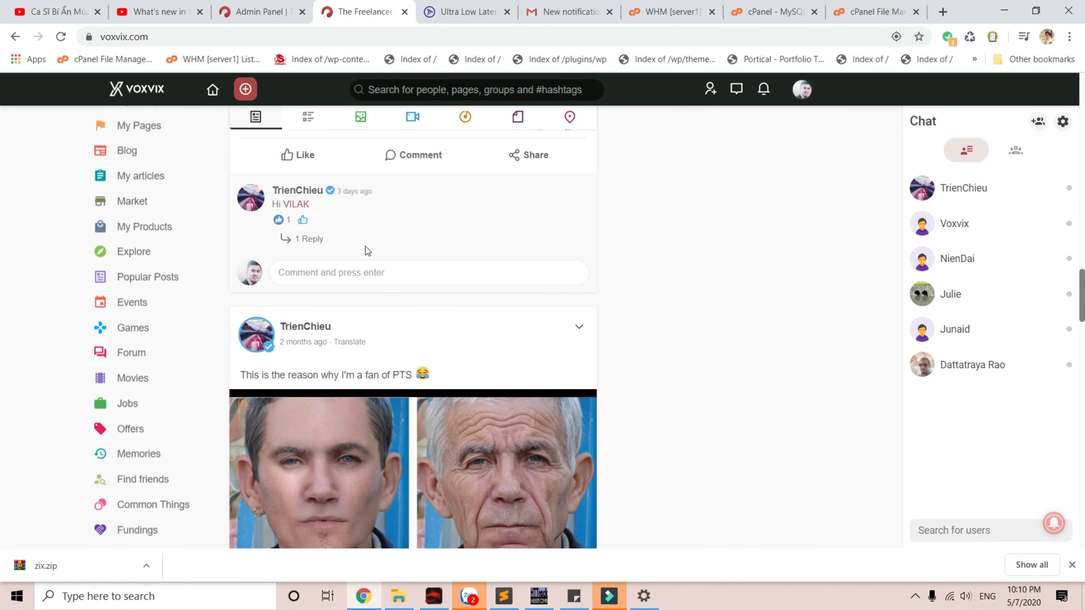
scroll(366, 251, "down", 5)
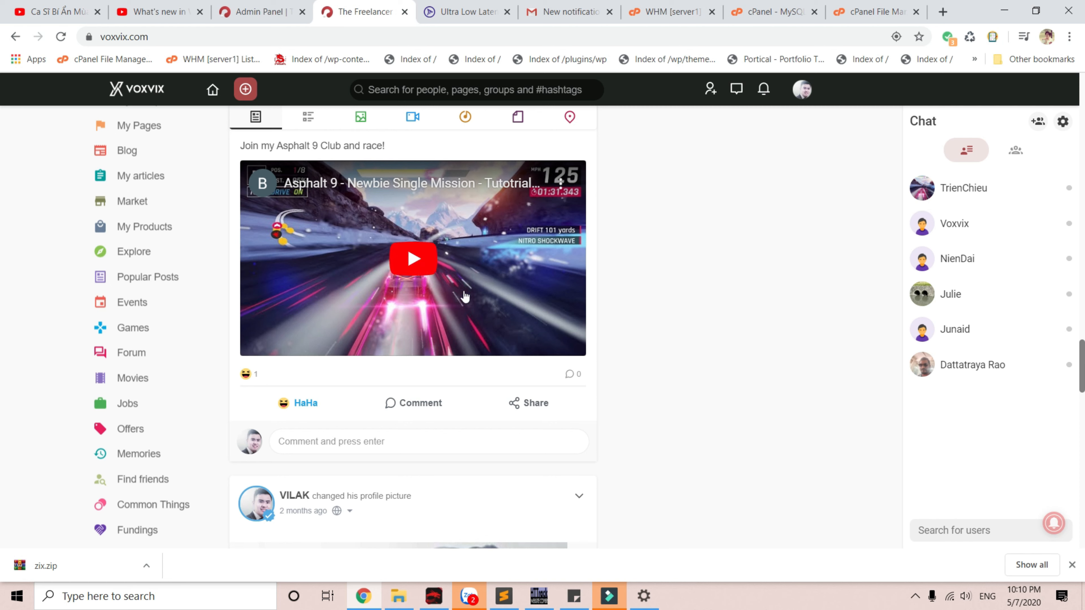
scroll(460, 296, "up", 15)
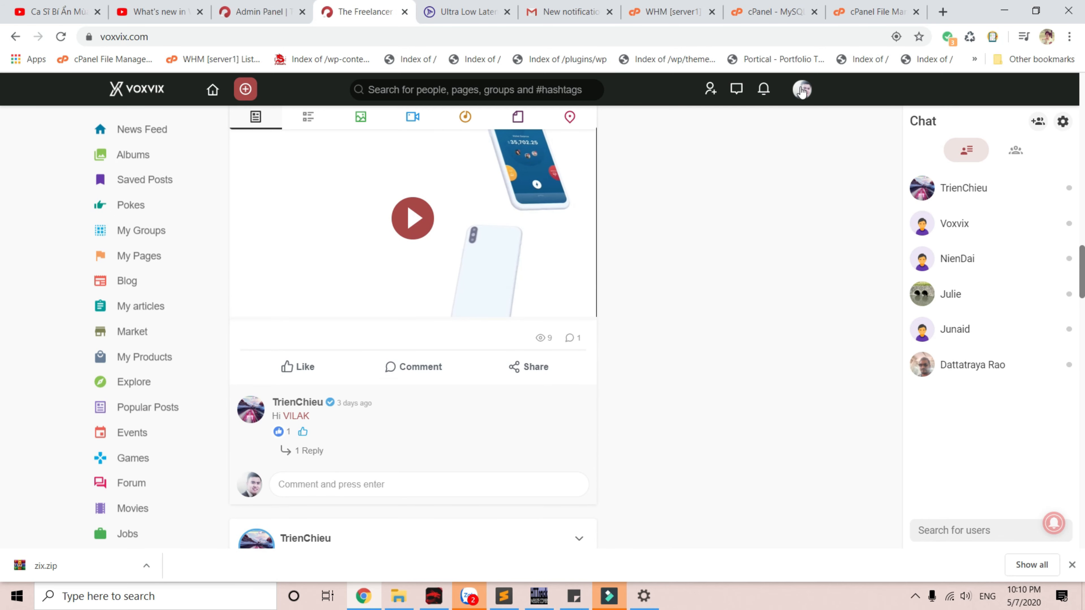
left_click(801, 90)
left_click(717, 263)
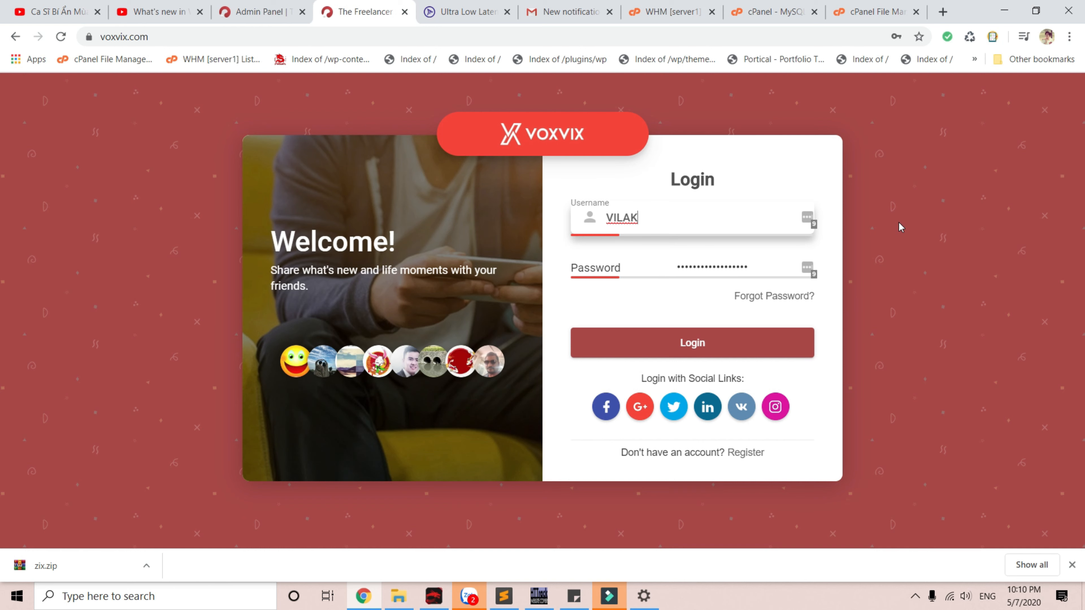
left_click(900, 226)
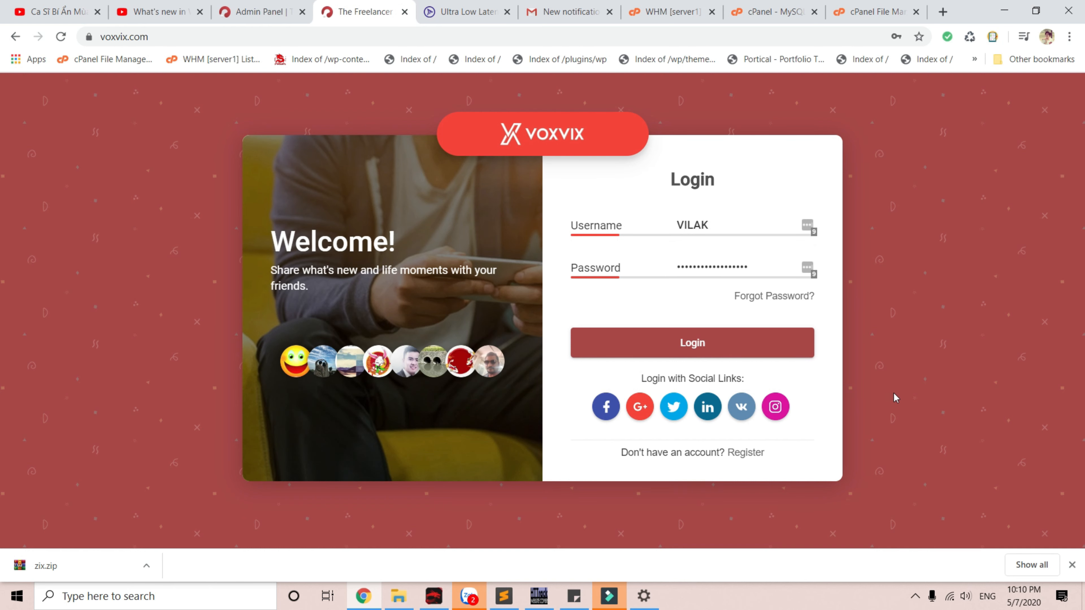
left_click(915, 596)
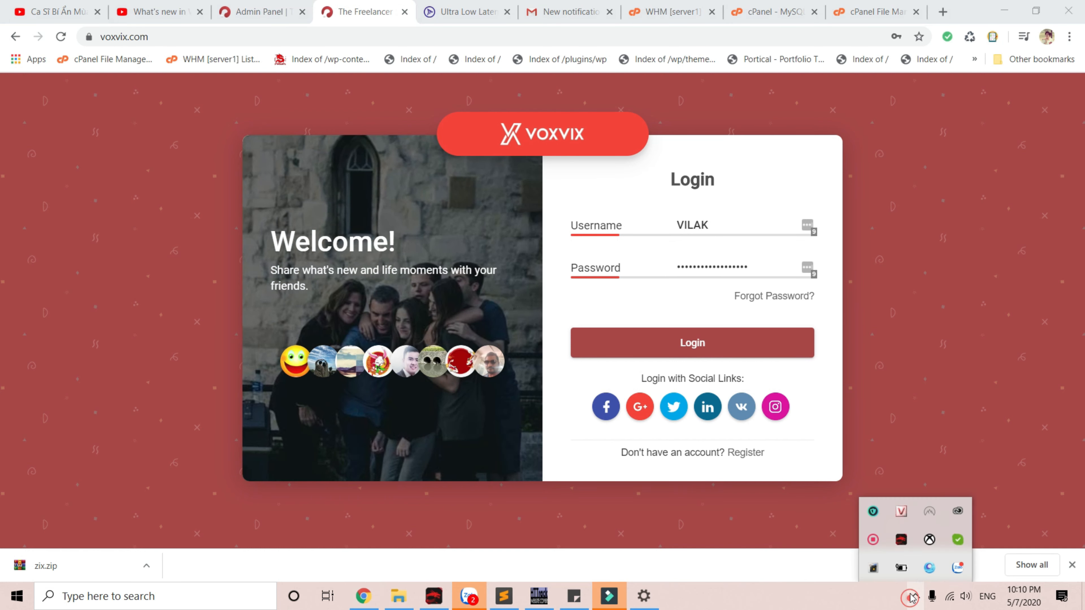